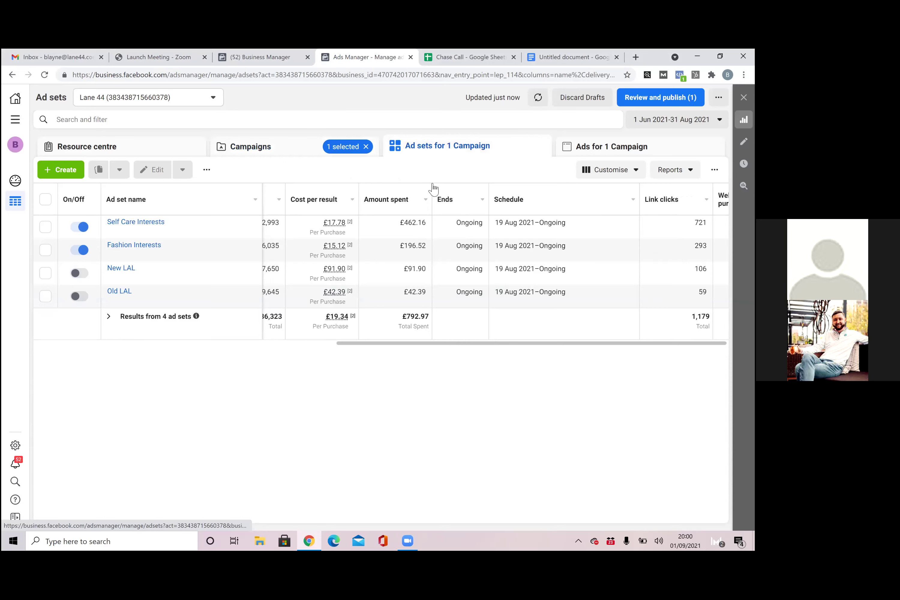
Check the ad sets' purchase value and ROAS columns and open the ads of the Self Care Interests ad set
mouse_move(517, 343)
mouse_down()
mouse_move(671, 345)
mouse_move(720, 327)
mouse_up()
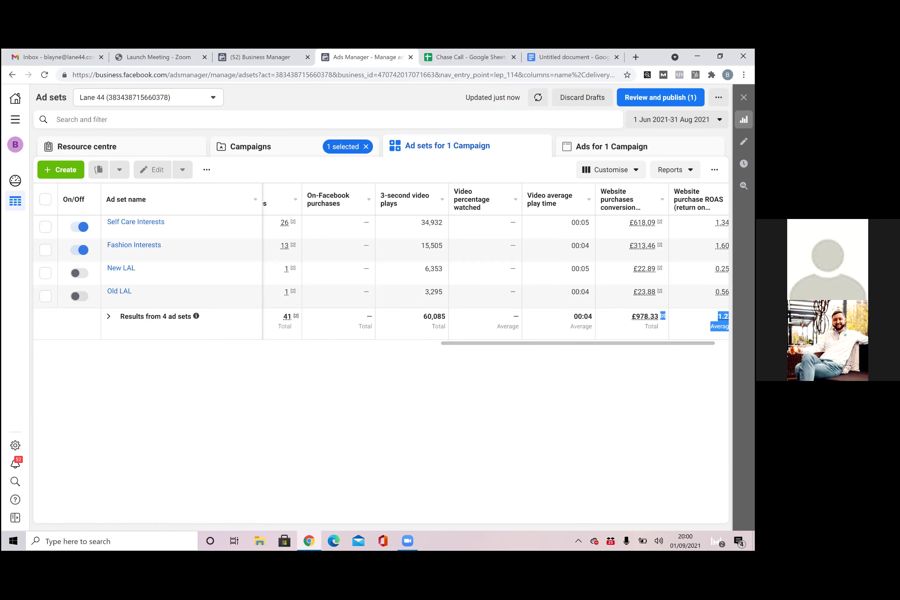
scroll(617, 343, right, 2)
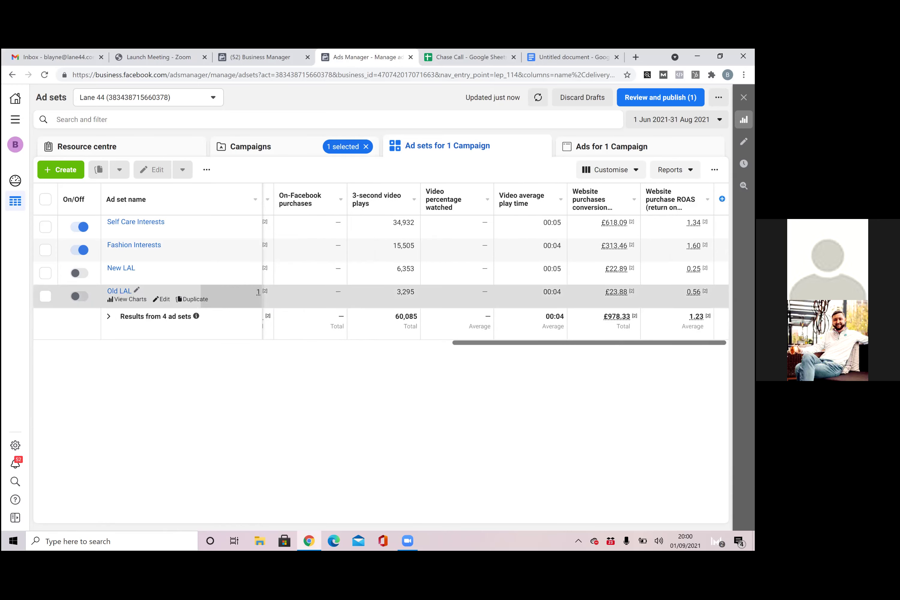
click(45, 227)
click(603, 147)
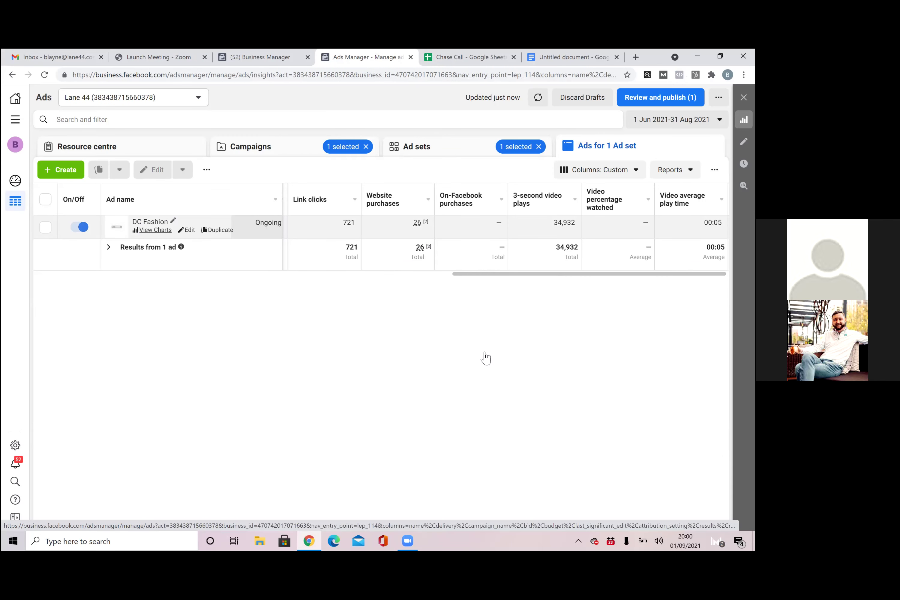
View the DC Fashion ad's performance charts and switch its ad preview to the Desktop News Feed placement
scroll(492, 377, down, 3)
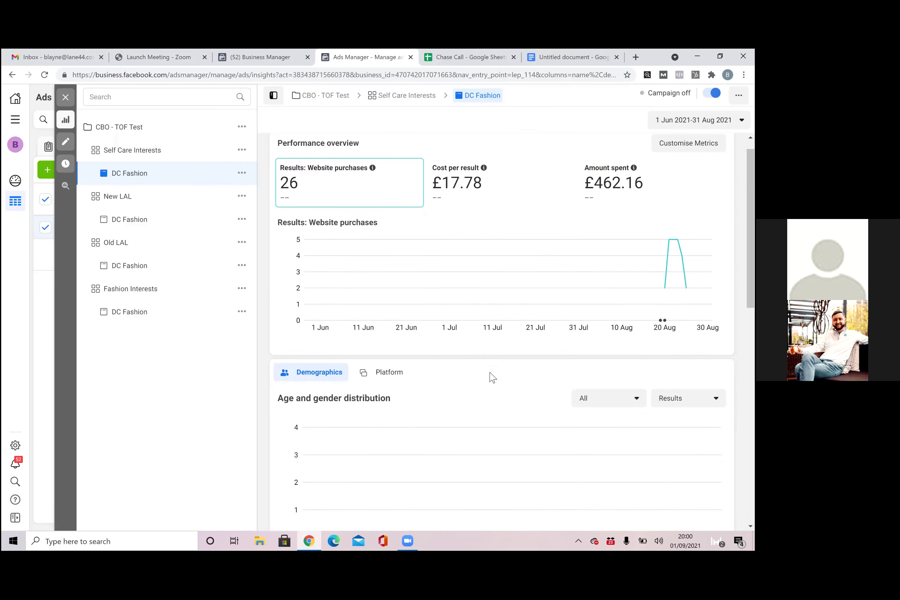
scroll(492, 378, down, 12)
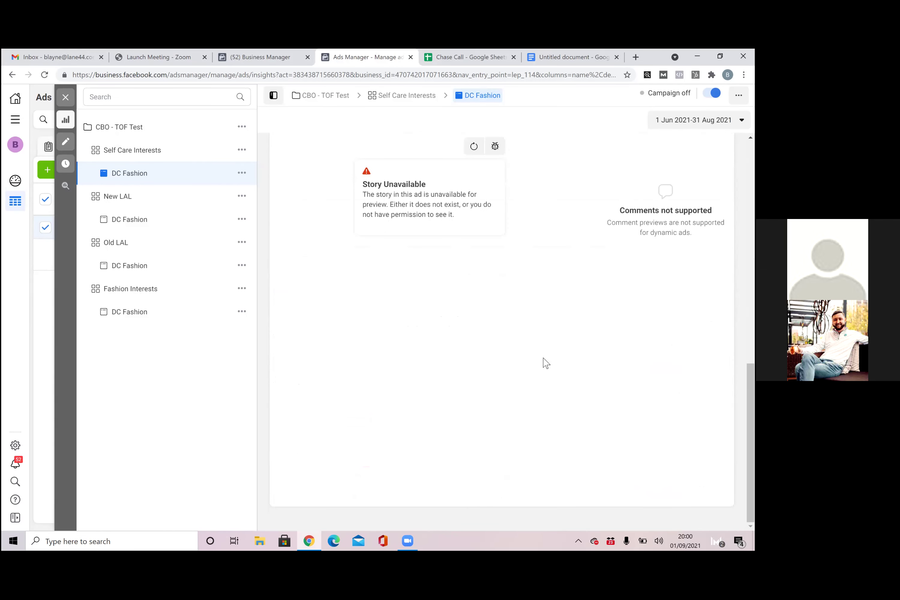
scroll(600, 352, up, 3)
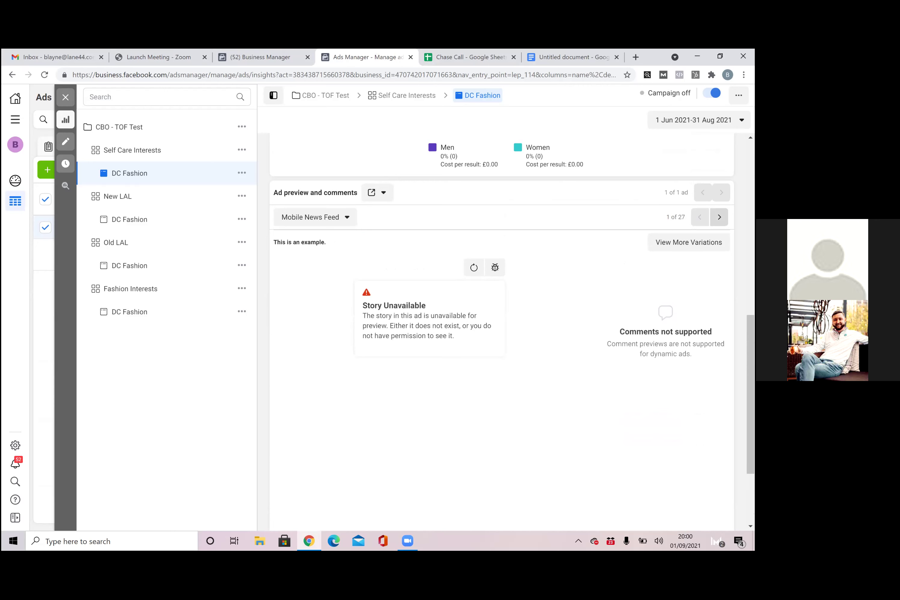
click(720, 217)
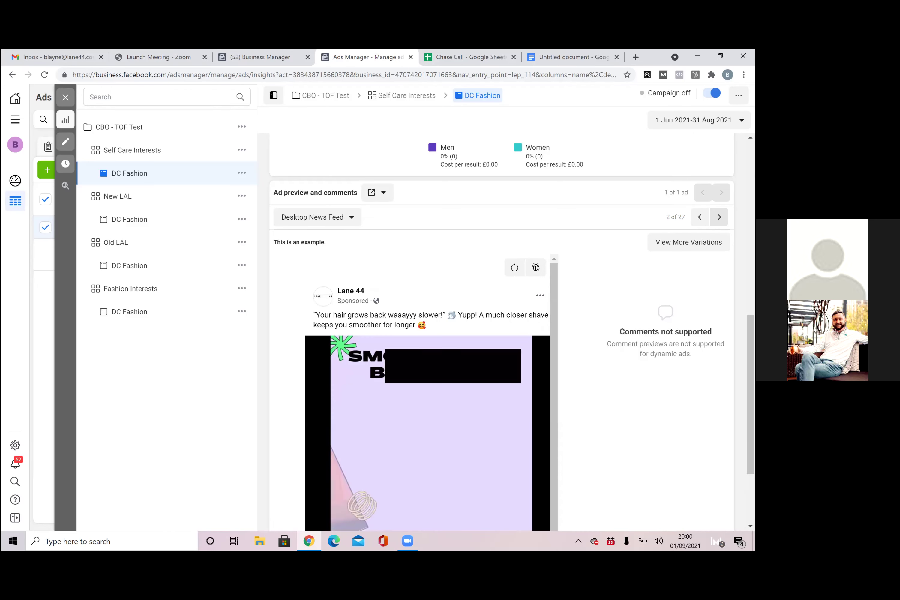
Watch the DC Fashion ad's video in the Desktop News Feed preview and pause it at 0:20
scroll(447, 478, down, 4)
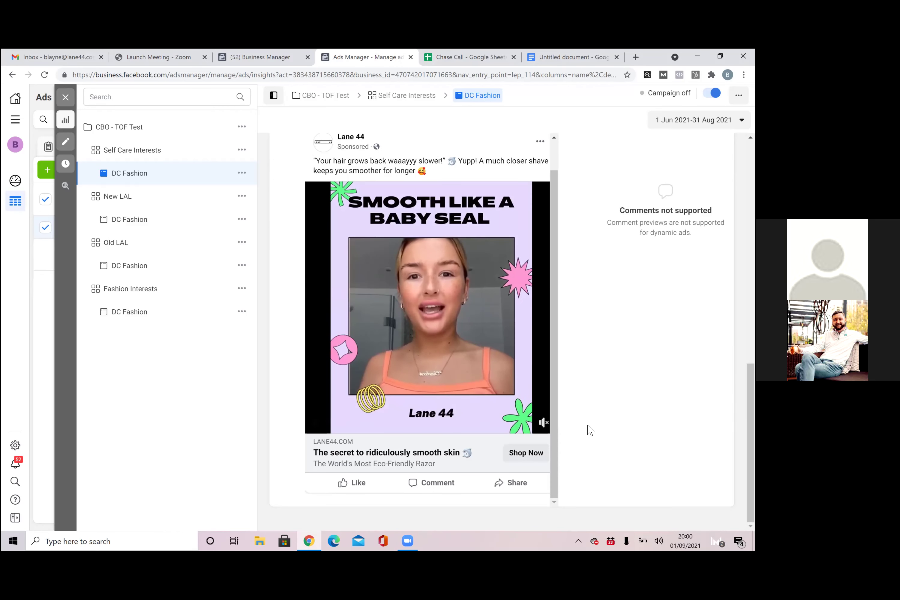
scroll(437, 462, up, 1)
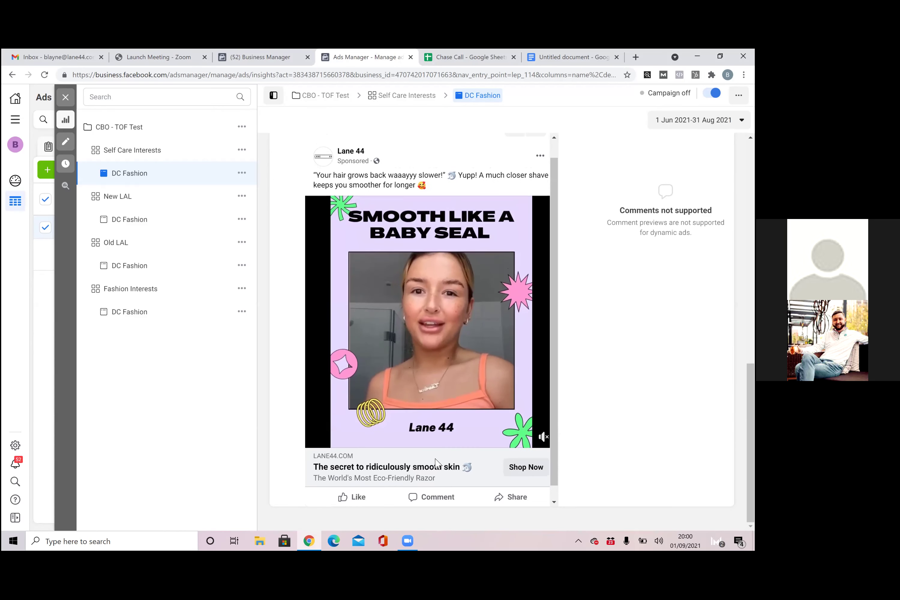
mouse_move(314, 439)
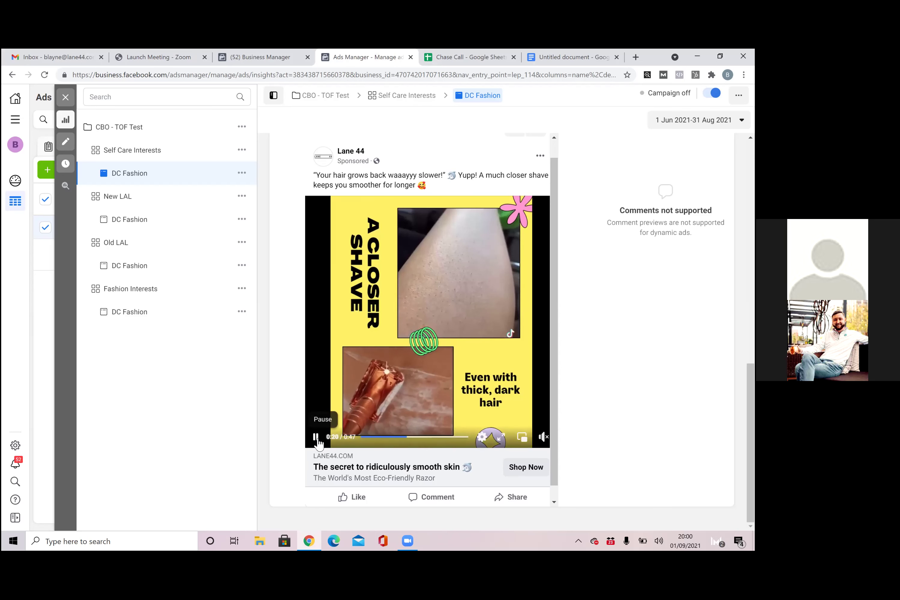
click(316, 438)
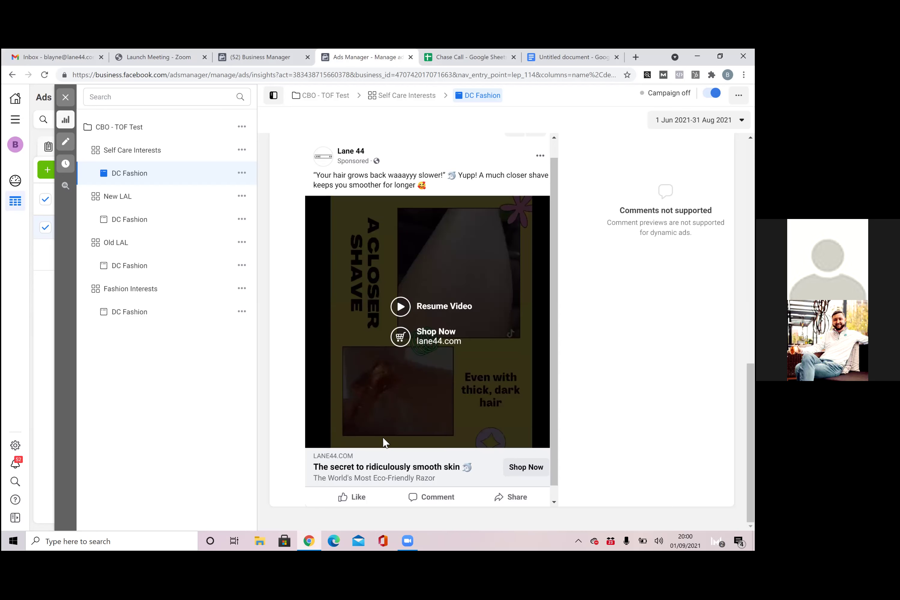
scroll(401, 215, up, 1)
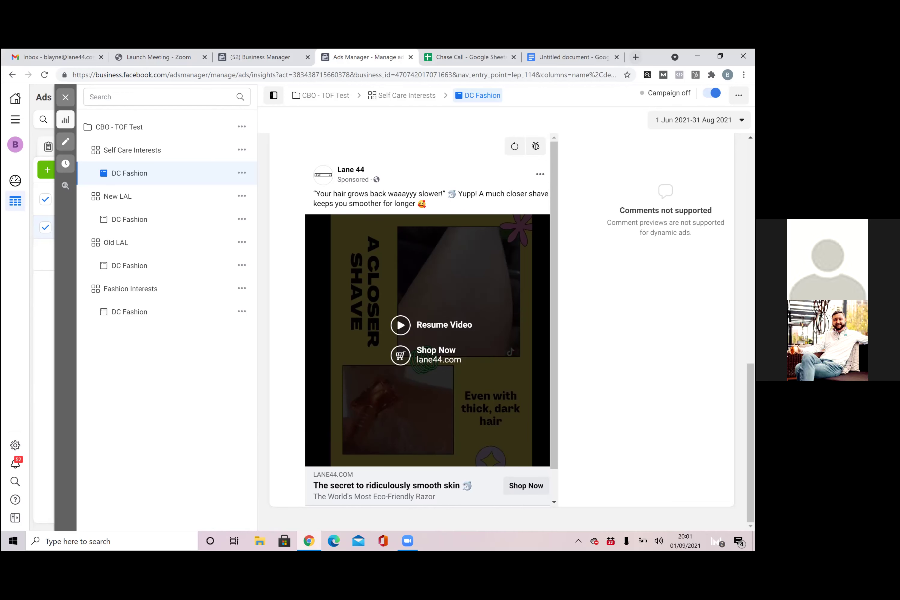
Open lane44.com in a new browser tab and start choosing a razor from the home page
key(ctrl+t)
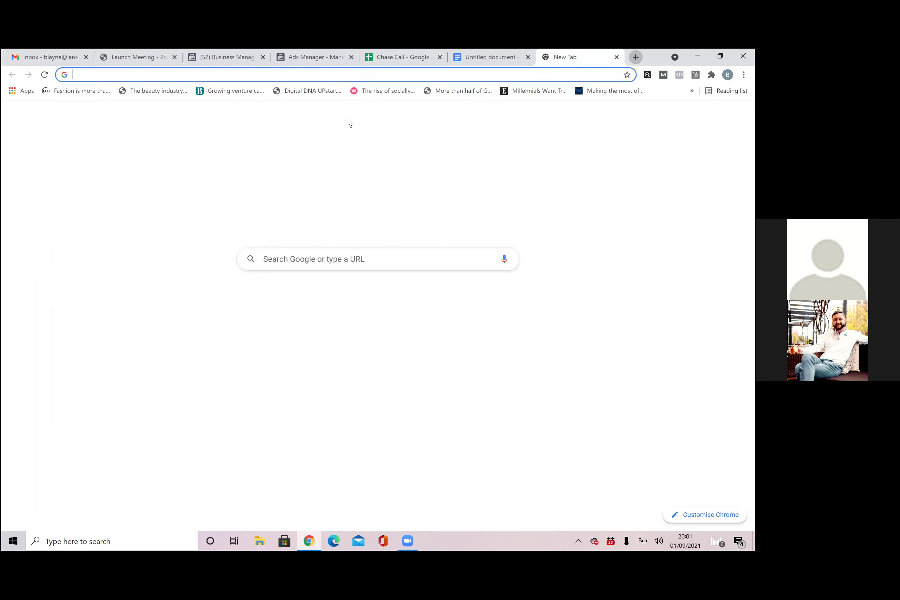
text(lane44)
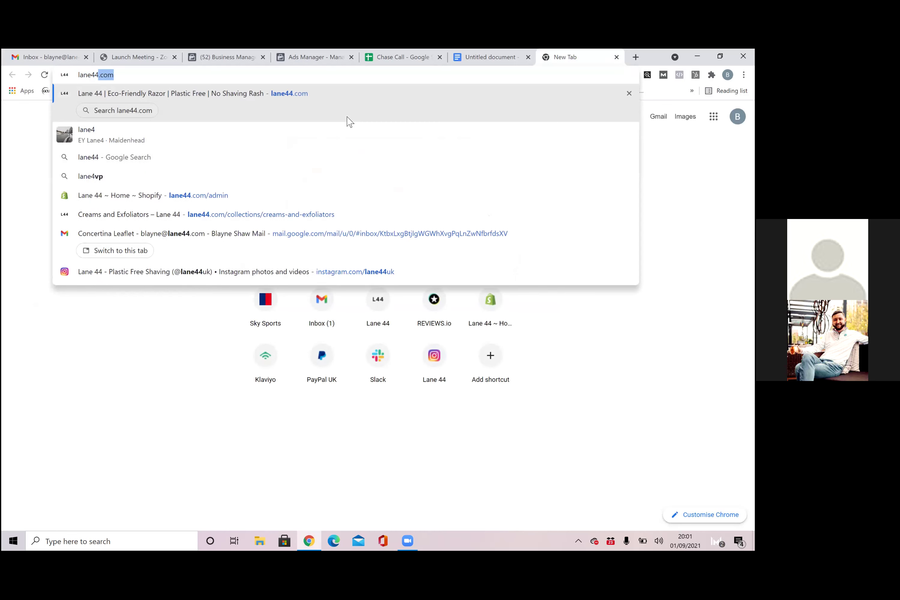
key(Return)
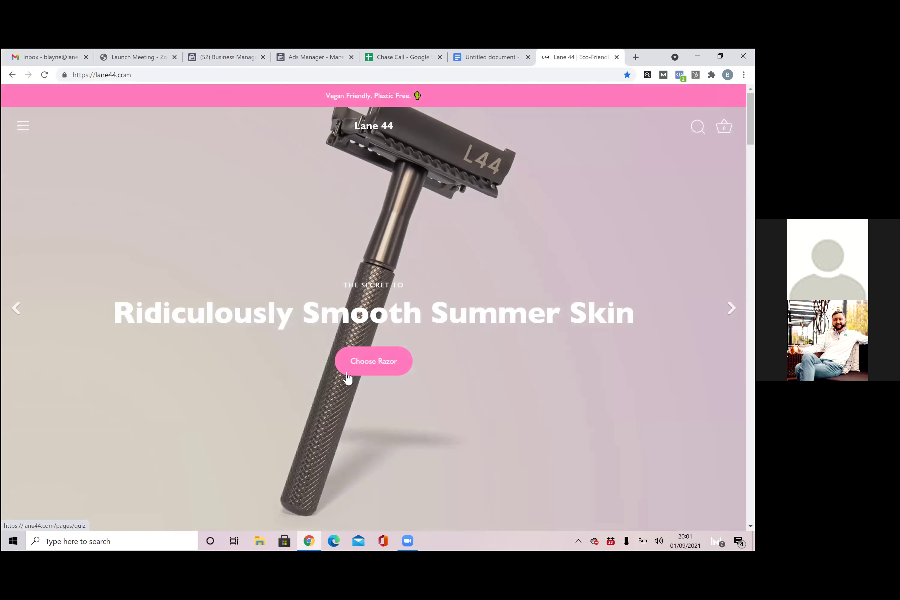
click(394, 368)
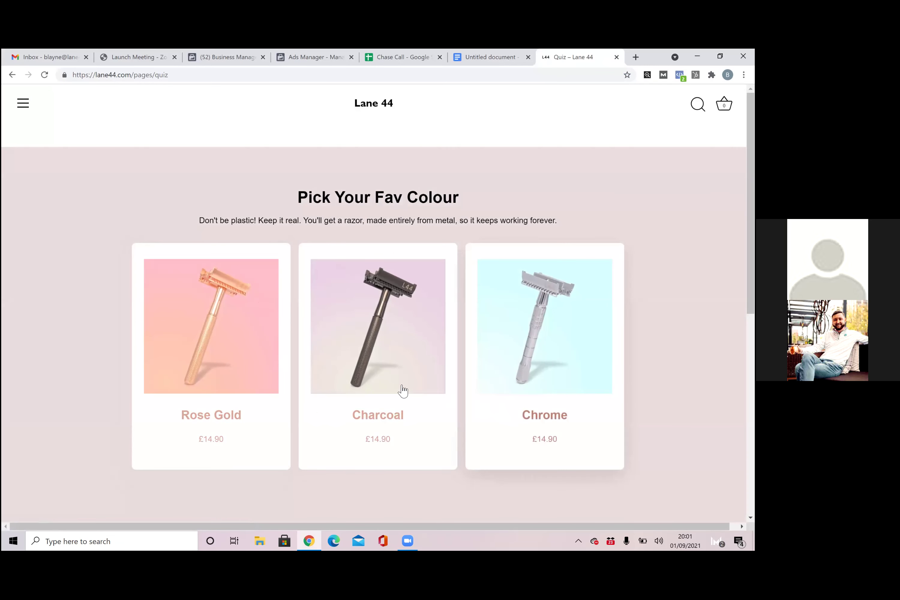
Complete the razor quiz with the Rose Gold razor, monthly shaving and the half-price Blade Bank
click(244, 350)
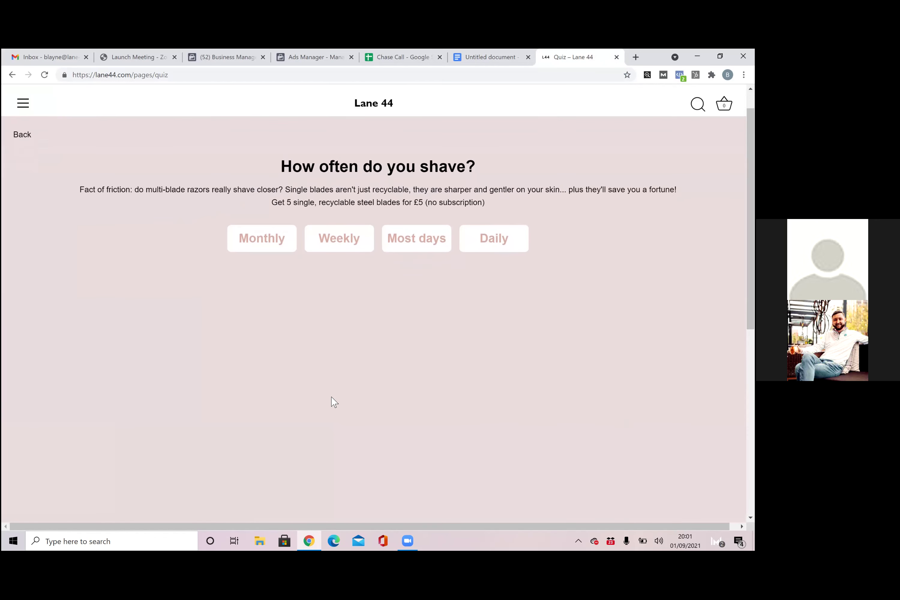
scroll(335, 402, down, 5)
scroll(334, 403, up, 5)
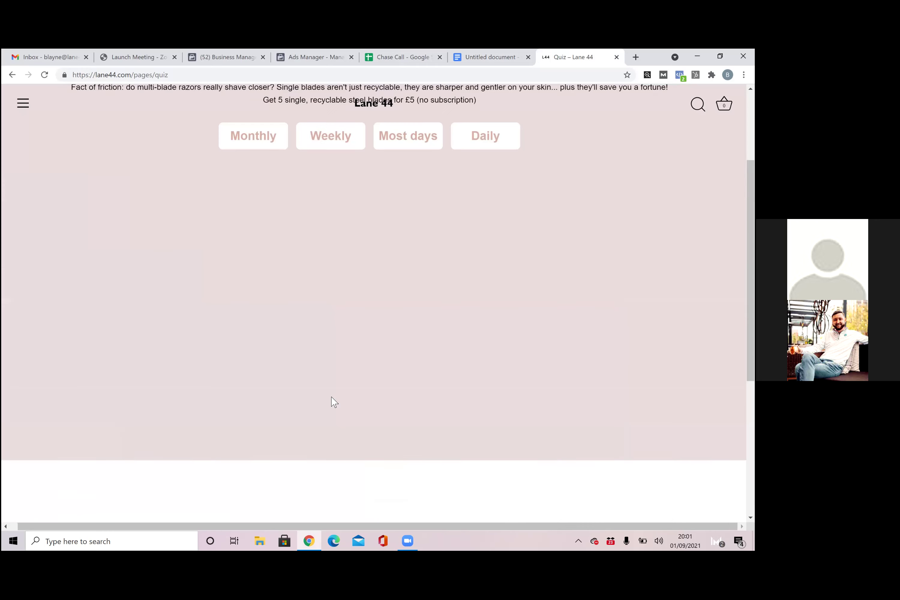
scroll(259, 223, up, 3)
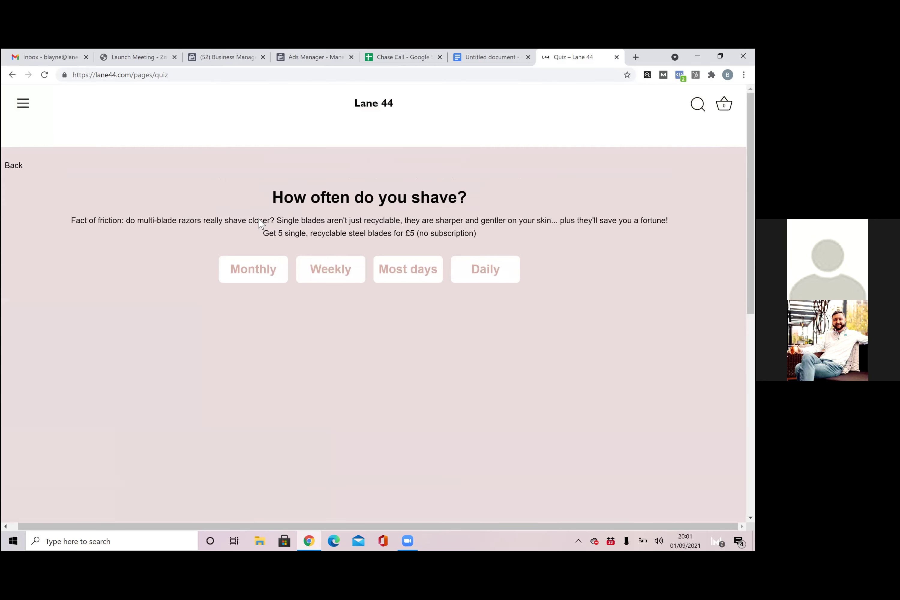
click(263, 280)
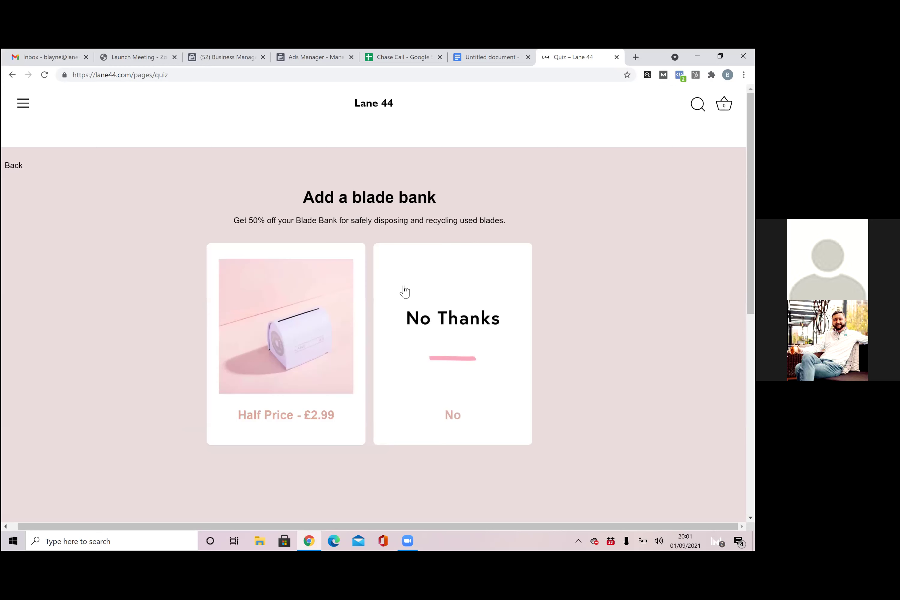
click(405, 402)
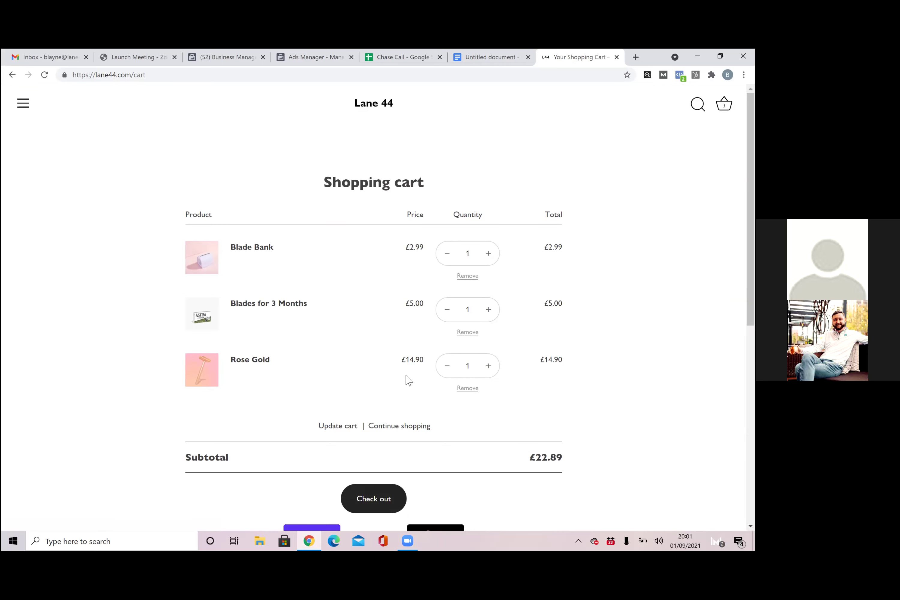
Review the products in the shopping cart and dismiss the purchase feedback survey
scroll(238, 368, down, 1)
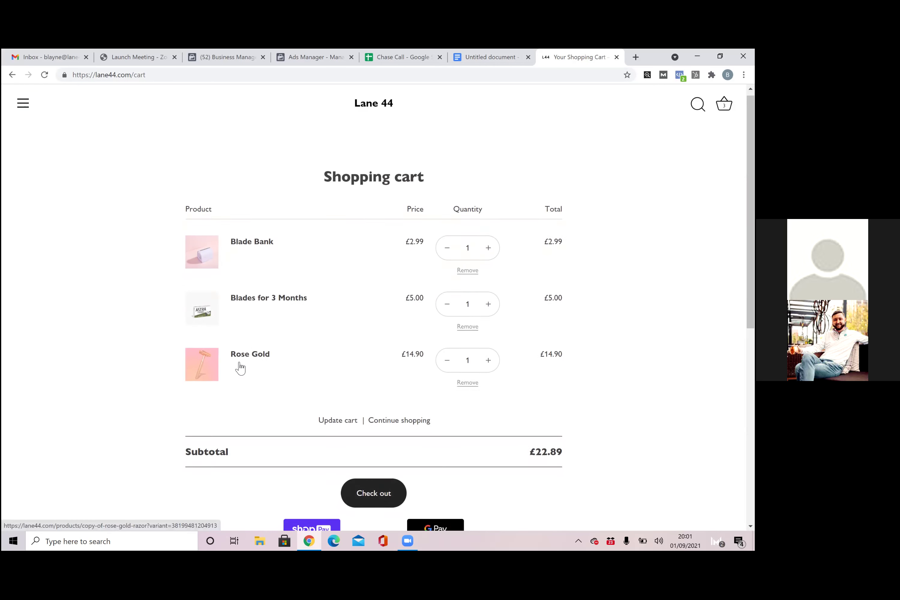
scroll(238, 367, up, 1)
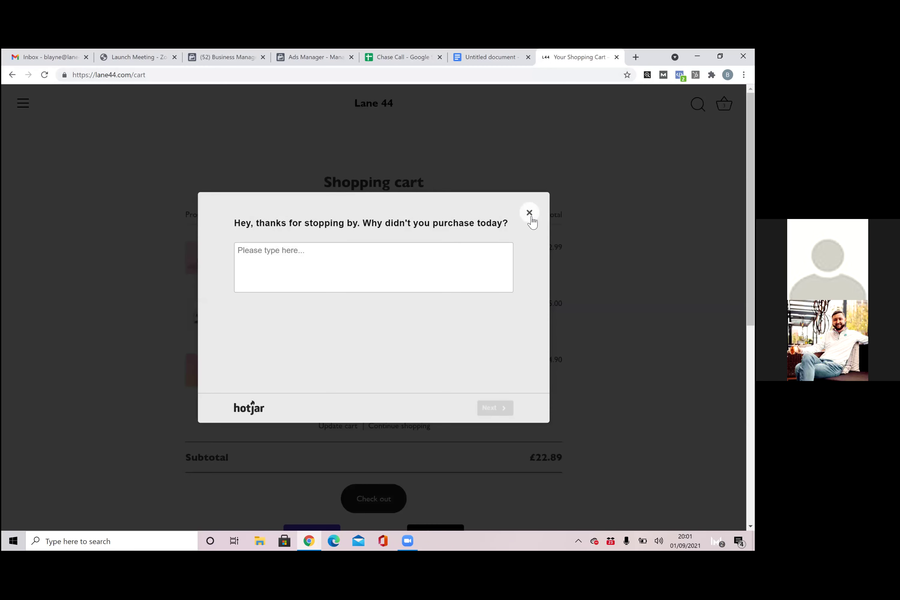
click(530, 213)
Open the Creams & Exfoliators collection and look through its products
click(23, 104)
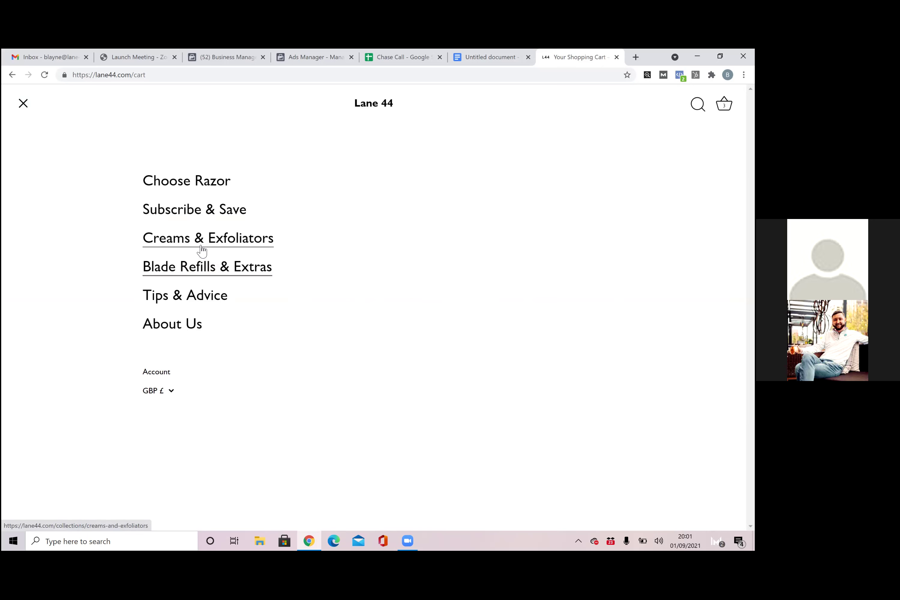
click(202, 250)
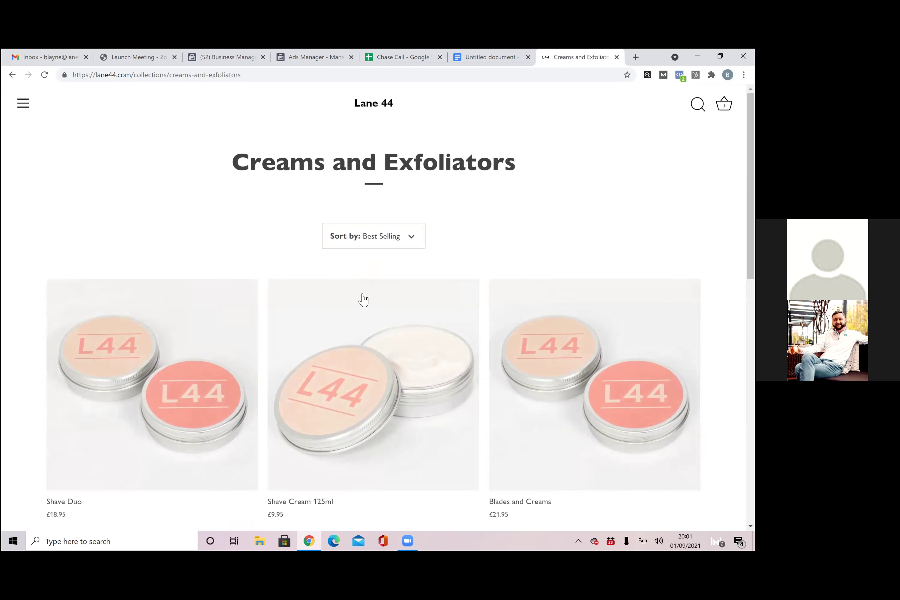
scroll(363, 301, down, 4)
scroll(363, 300, down, 10)
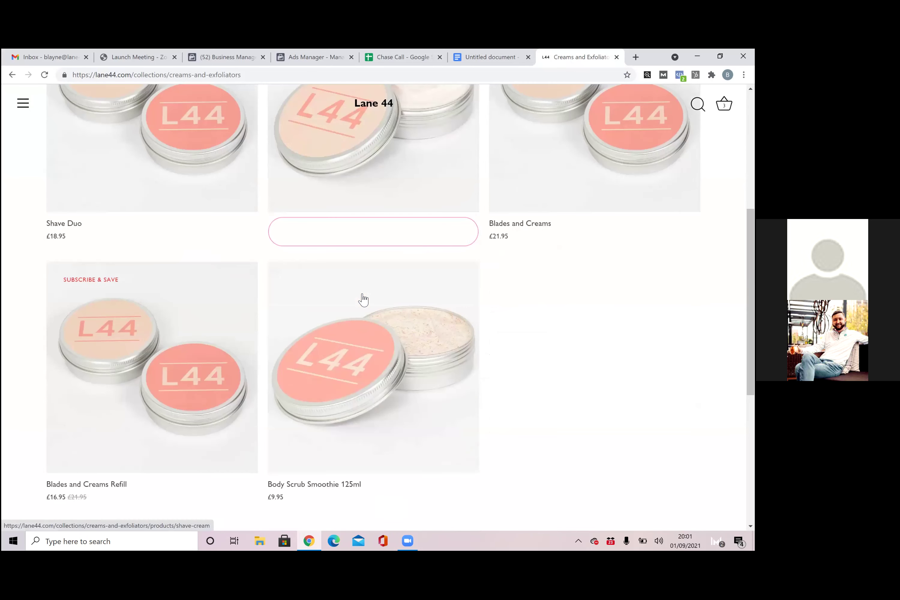
scroll(364, 299, up, 9)
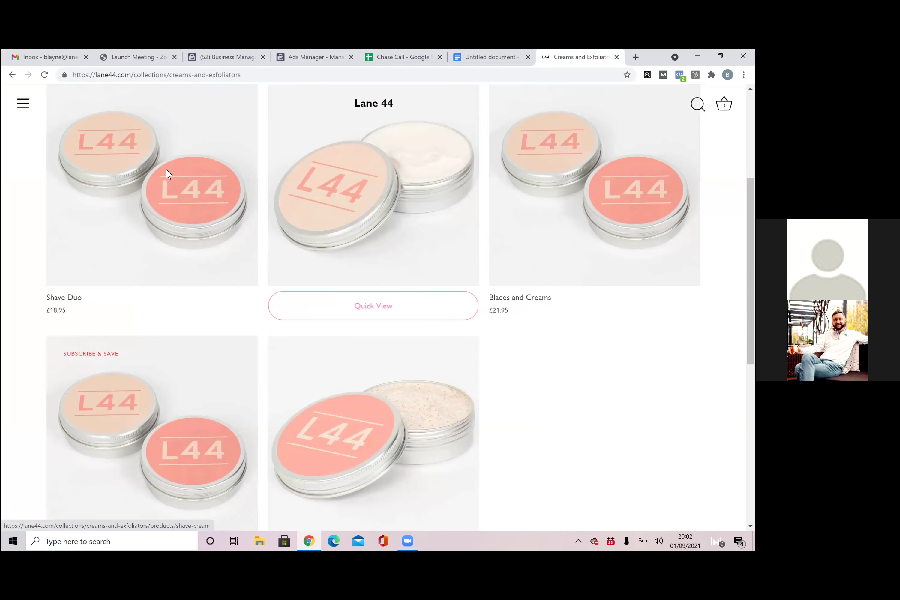
scroll(194, 232, up, 5)
Return to the Choose Razor page, look over the colour options and pick the Rose Gold razor
click(23, 103)
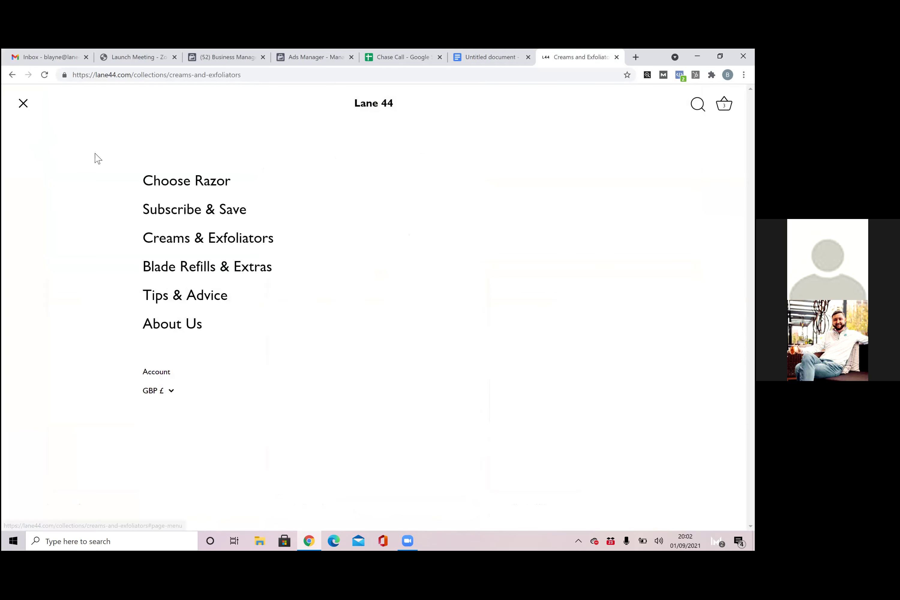
click(198, 181)
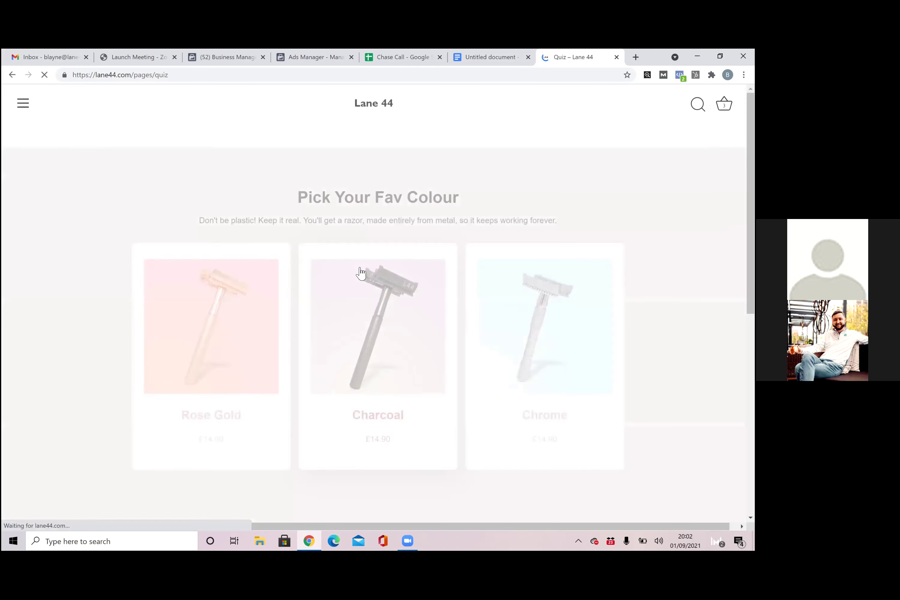
scroll(357, 274, down, 2)
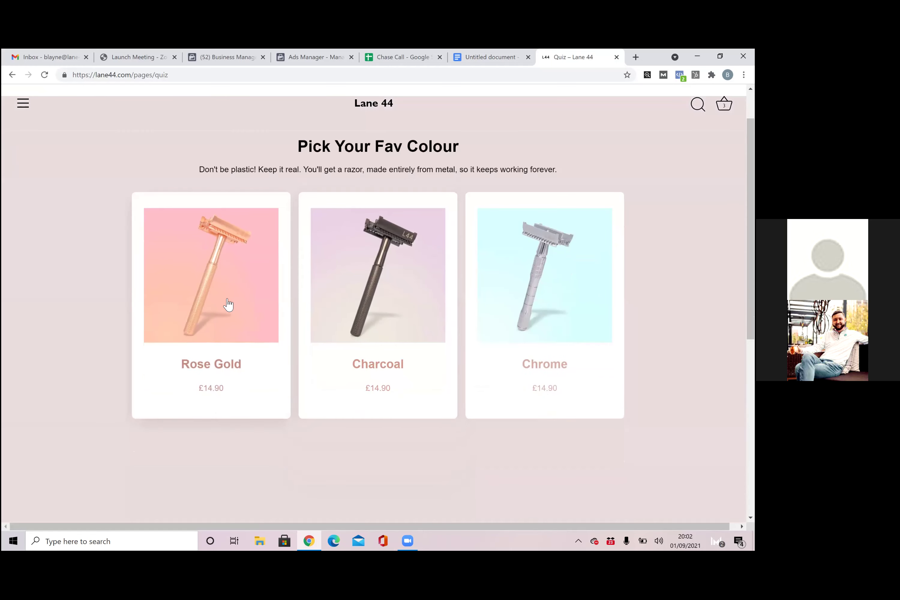
click(228, 305)
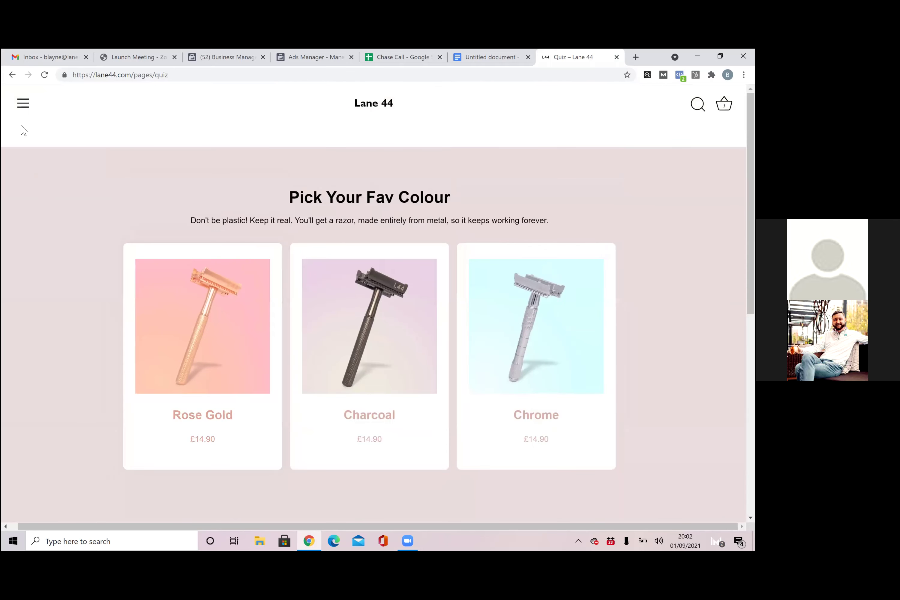
Go back to the Creams & Exfoliators collection and review its cream, scrub and refill offers
click(23, 103)
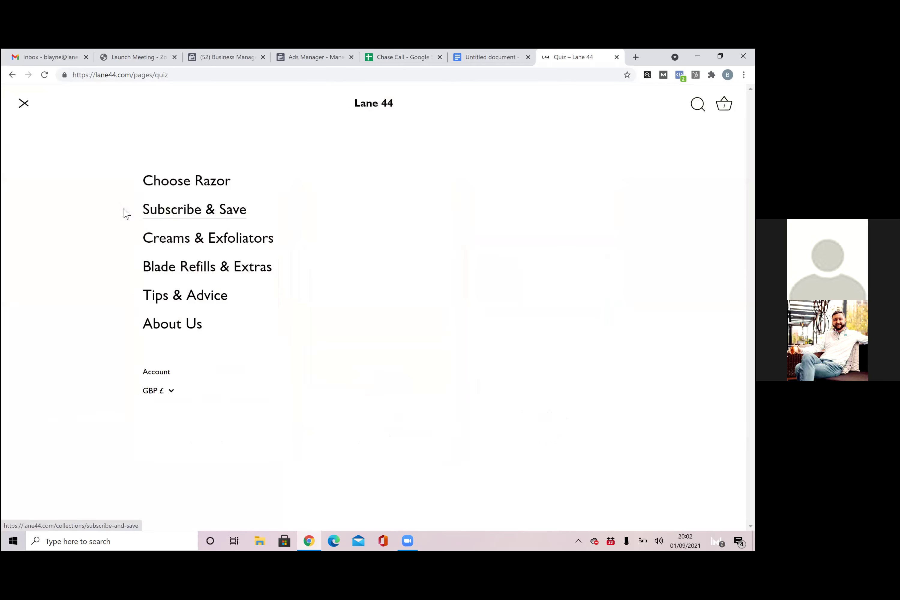
click(202, 244)
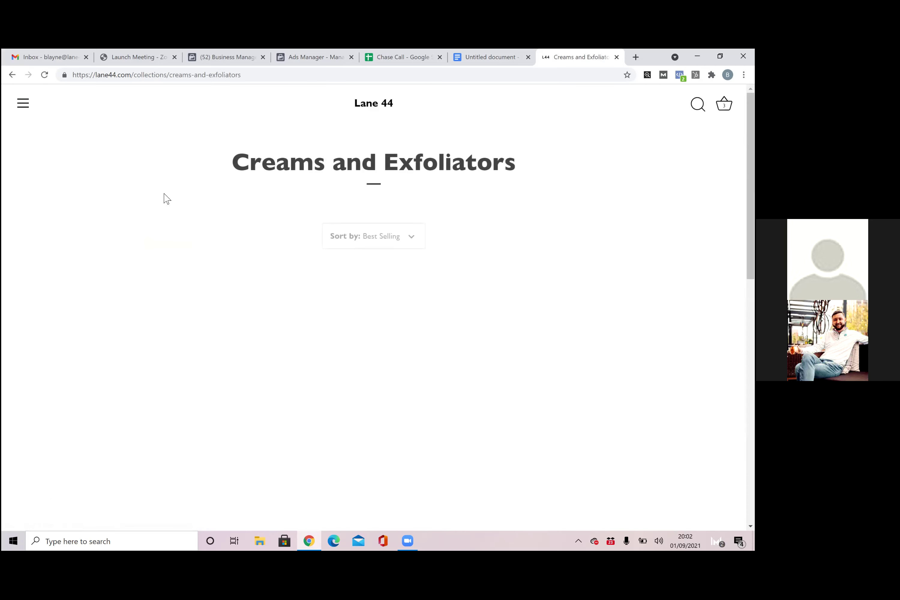
scroll(206, 307, down, 1)
scroll(206, 307, down, 8)
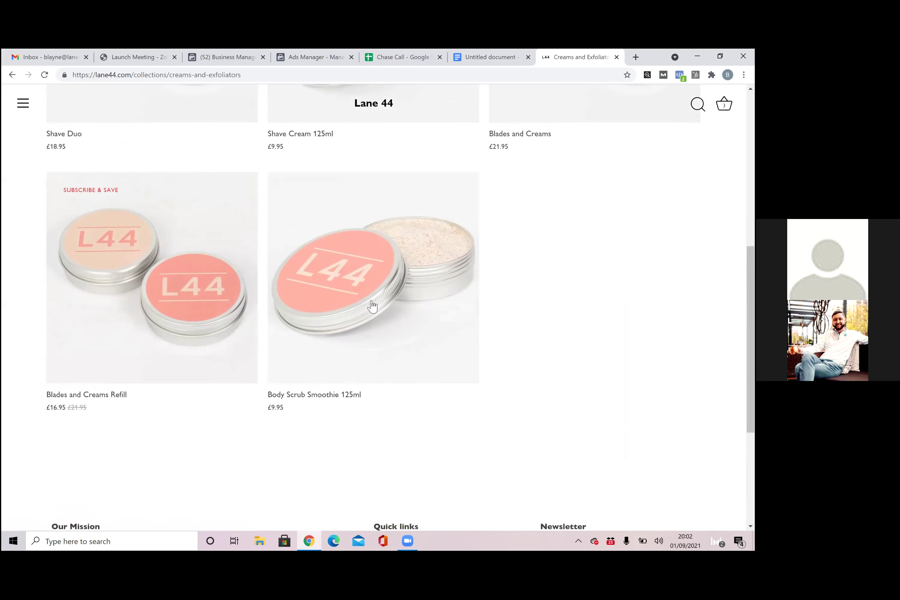
scroll(143, 202, up, 3)
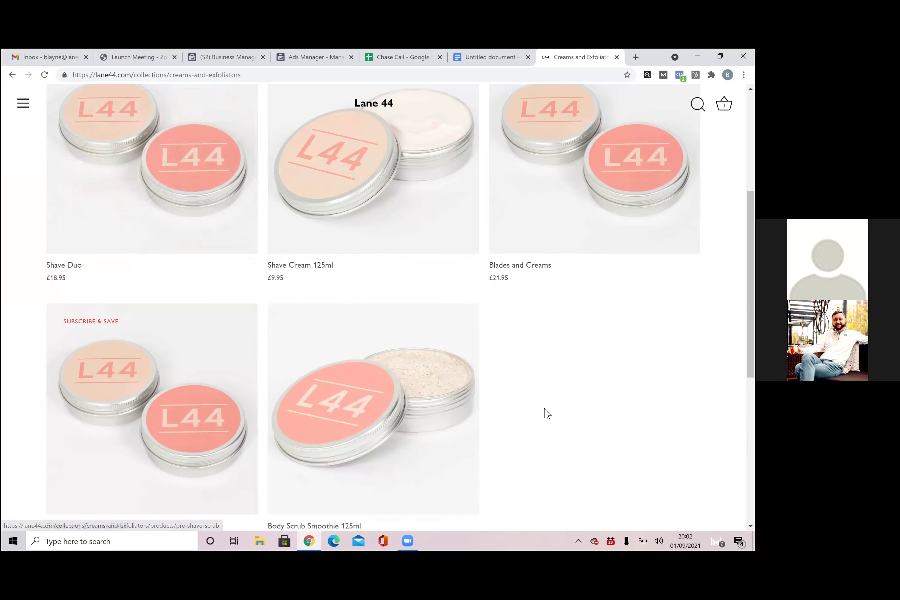
Open the Shave Duo from the Creams & Exfoliators collection, add one to the cart and open the shopping cart
scroll(546, 413, up, 1)
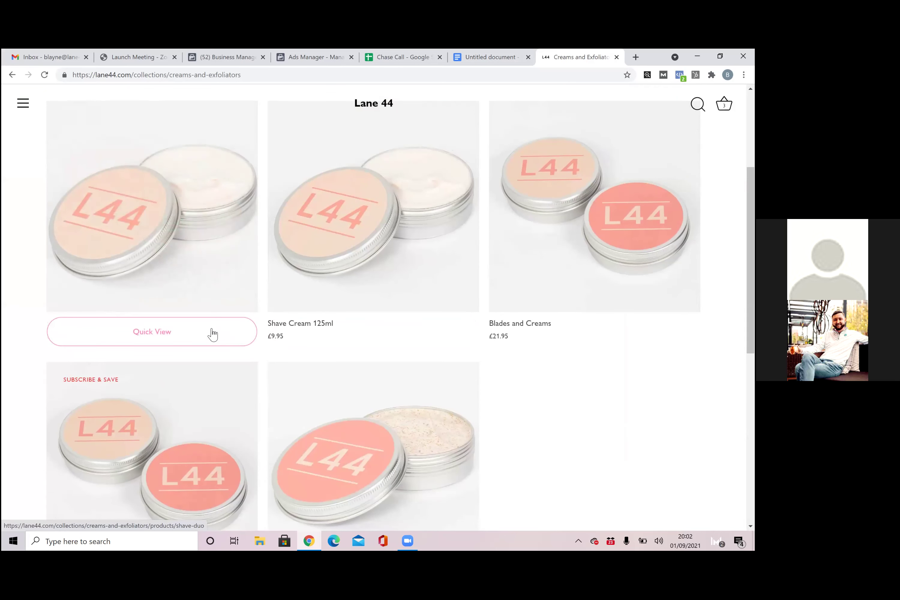
click(350, 380)
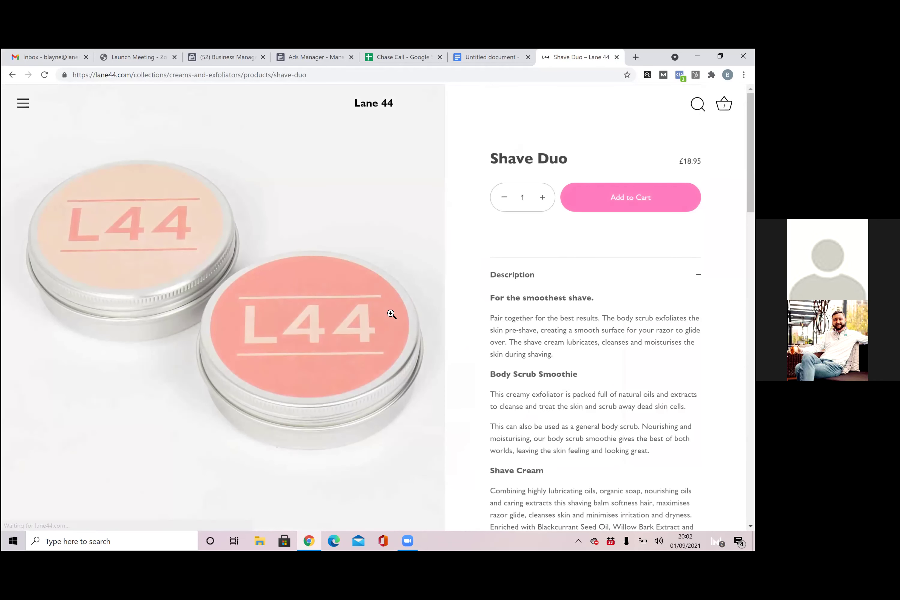
click(609, 203)
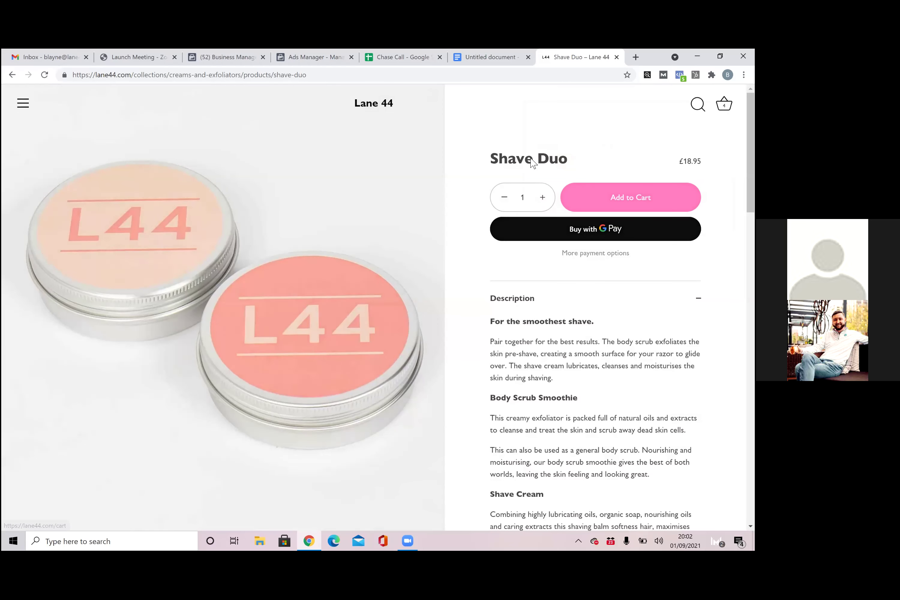
click(532, 162)
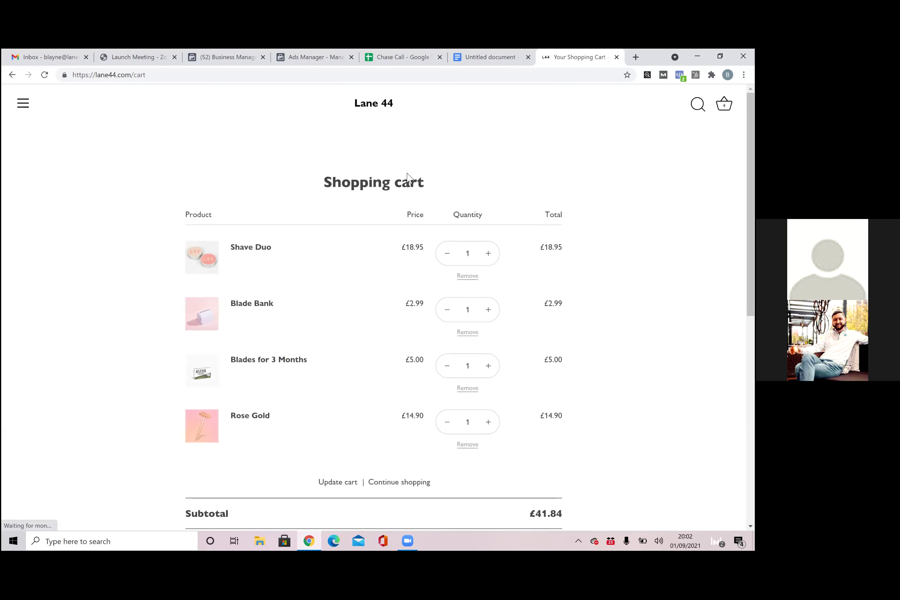
Review the cart's products and subtotal, and remove the Shave Duo from the cart
scroll(463, 402, down, 1)
scroll(413, 420, down, 9)
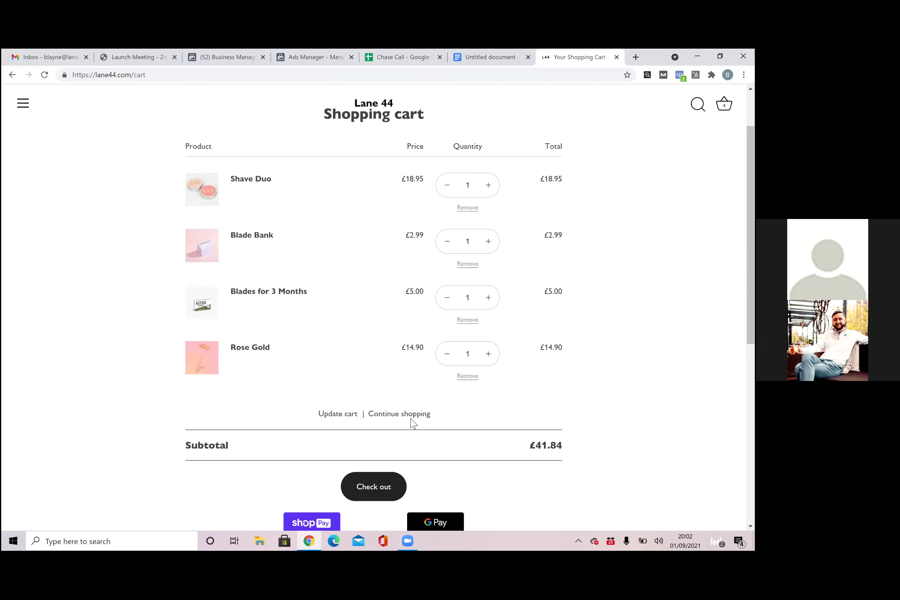
scroll(328, 261, up, 10)
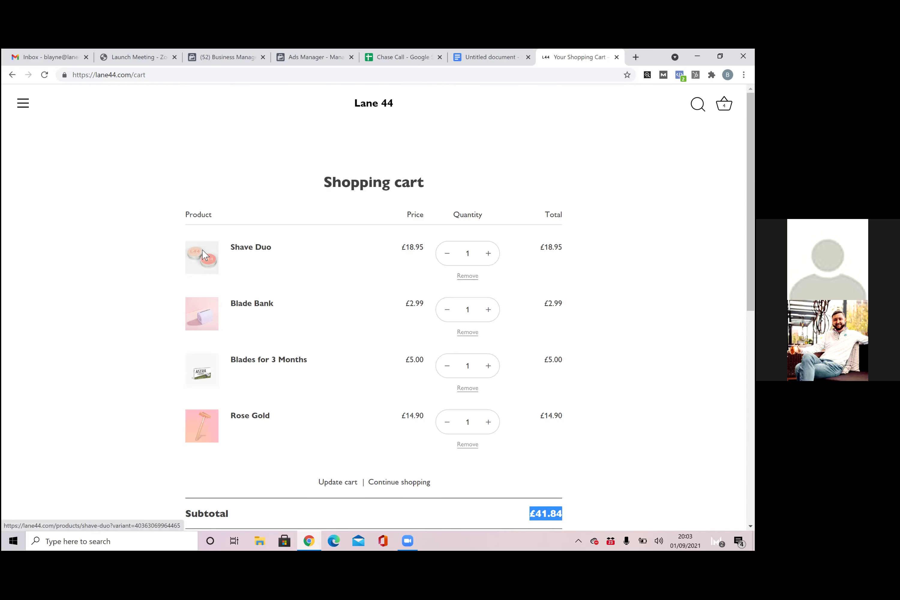
click(464, 278)
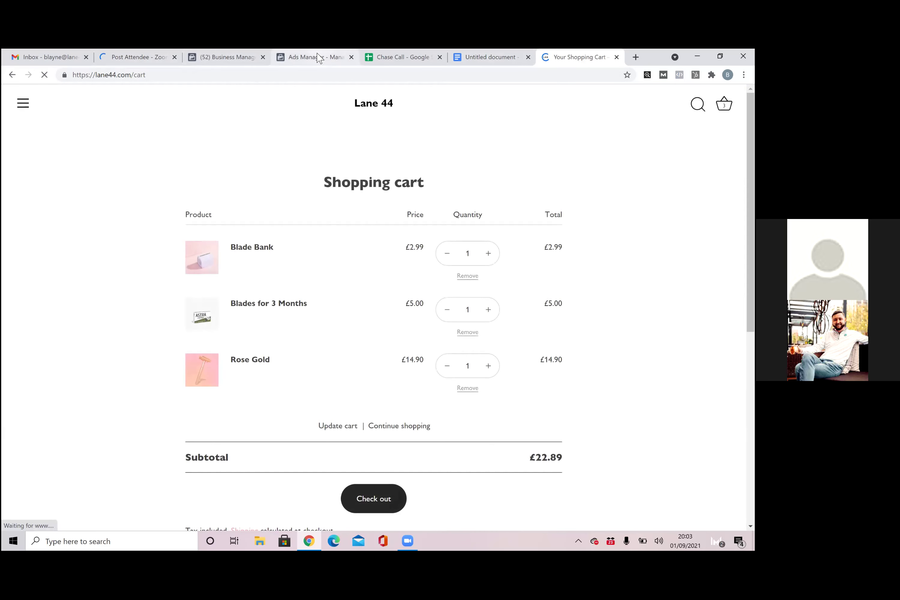
Switch to Ads Manager, close the ad's charts view and look through the DC Fashion ad's metric columns
click(318, 57)
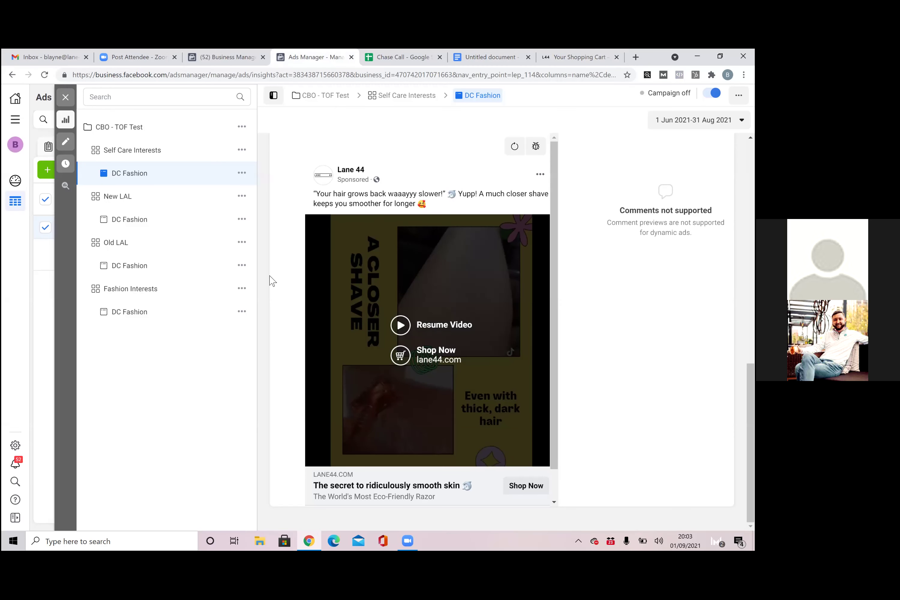
click(66, 99)
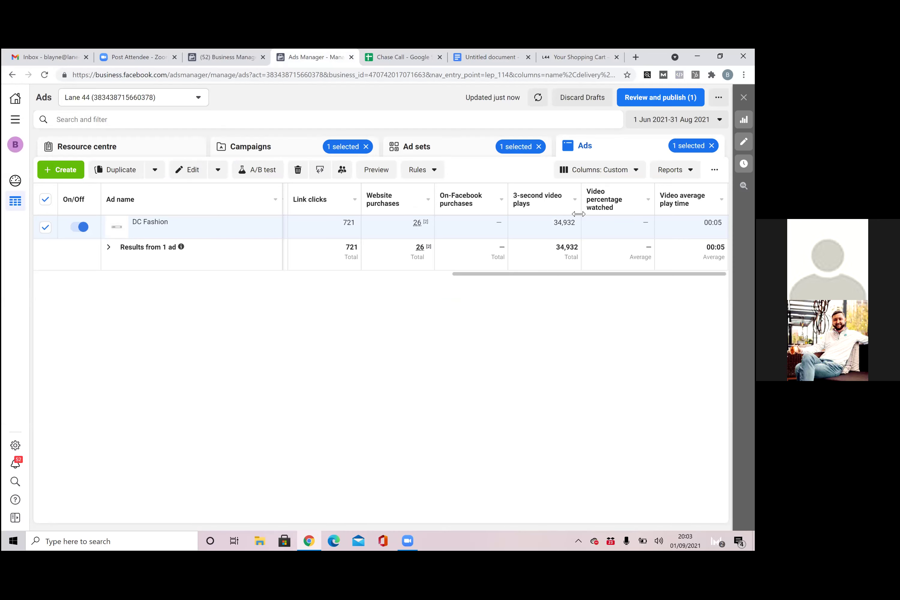
drag(563, 275, 400, 278)
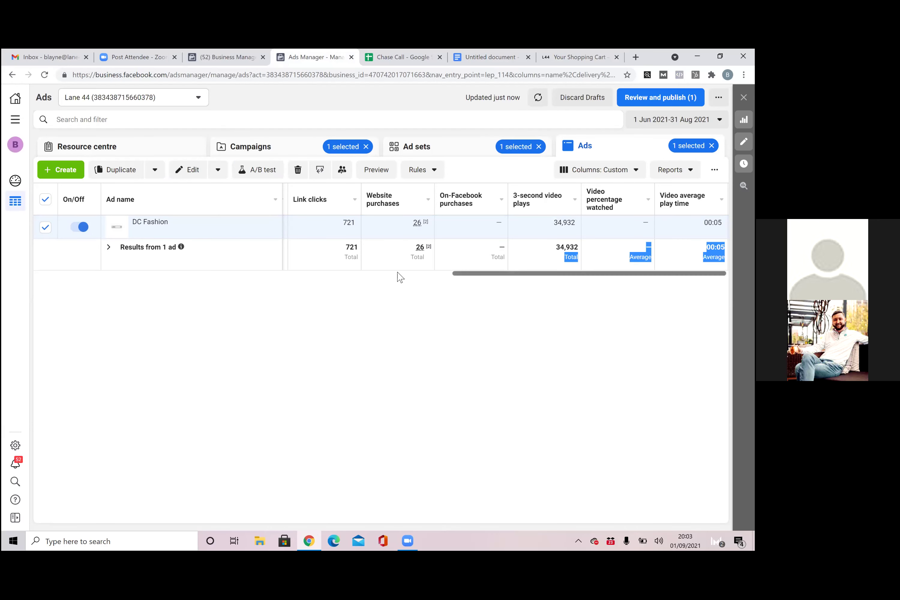
drag(510, 278, 389, 281)
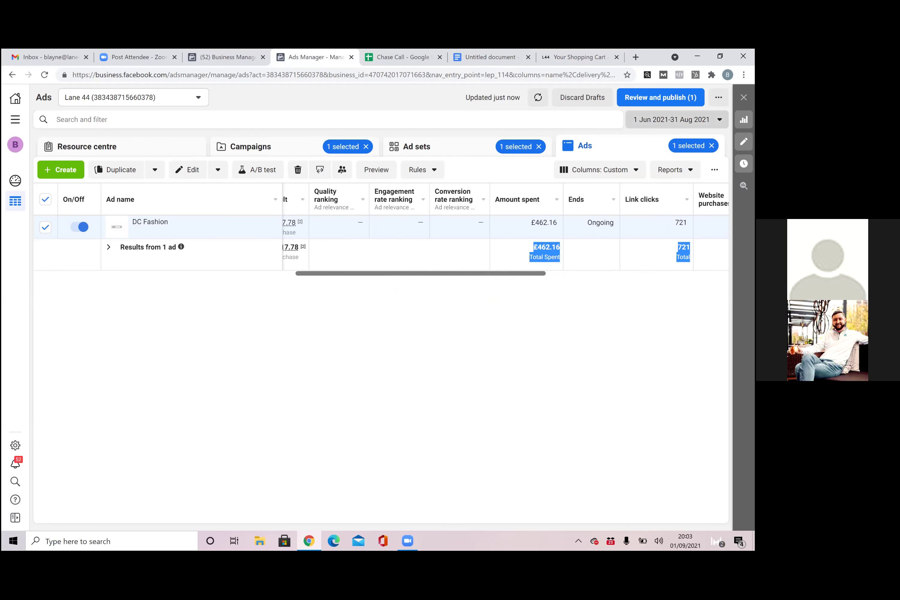
Set the report's date range to Last month and look through the DC Fashion ad's results, video and purchase ROAS columns
click(678, 119)
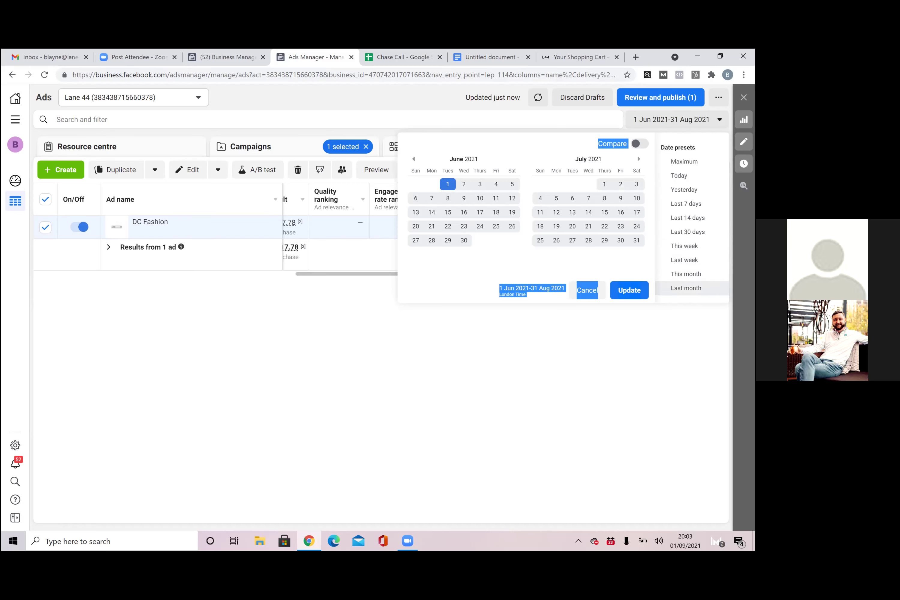
click(686, 288)
drag(408, 274, 601, 278)
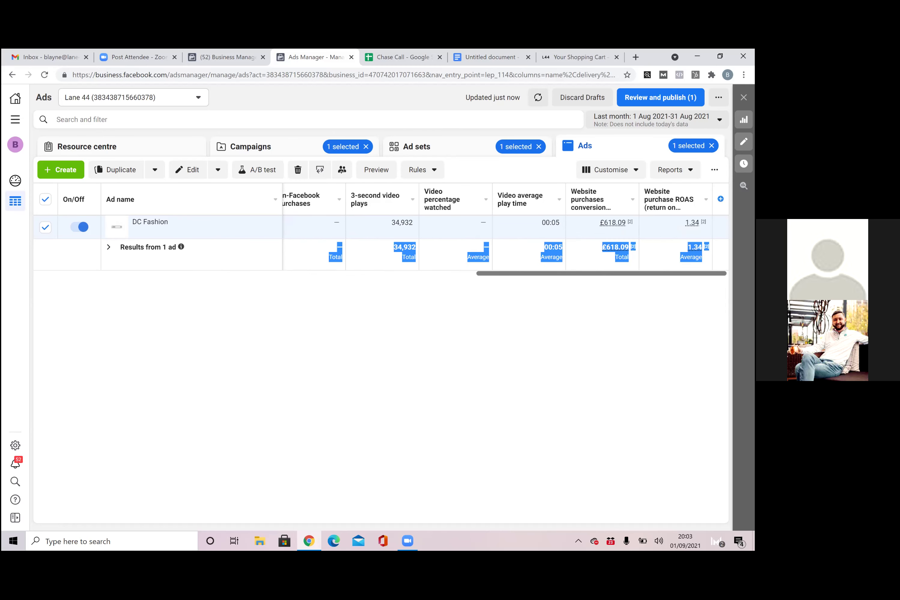
drag(482, 275, 199, 273)
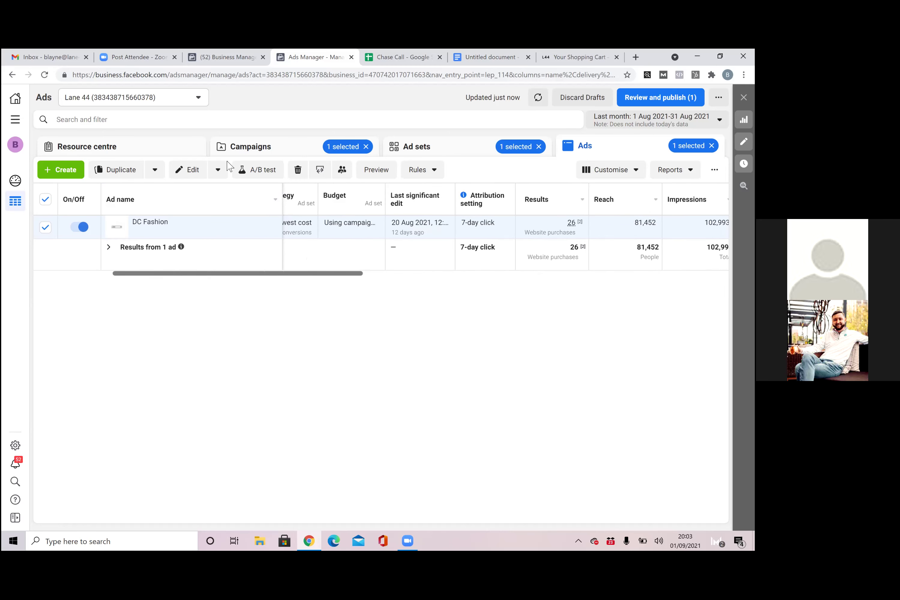
Open the Self Care Interests ad set's settings, examine its age, gender, interest targeting, placements and delivery options, and close them
click(435, 157)
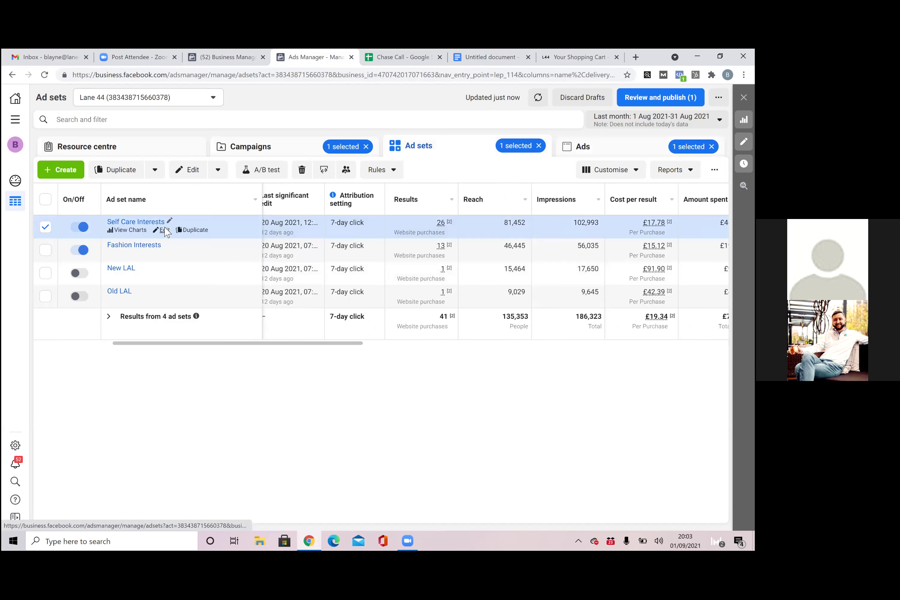
click(165, 230)
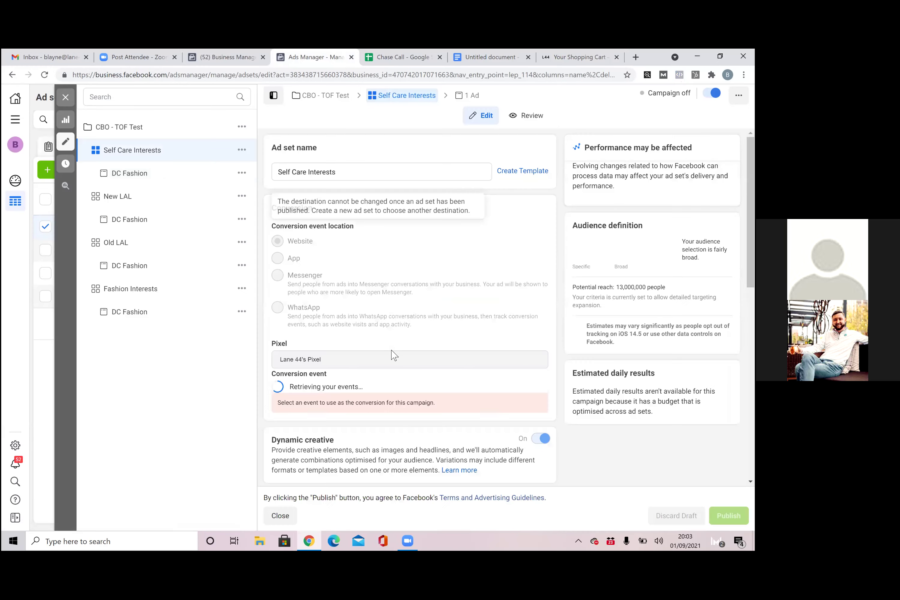
scroll(393, 356, down, 7)
scroll(393, 356, down, 10)
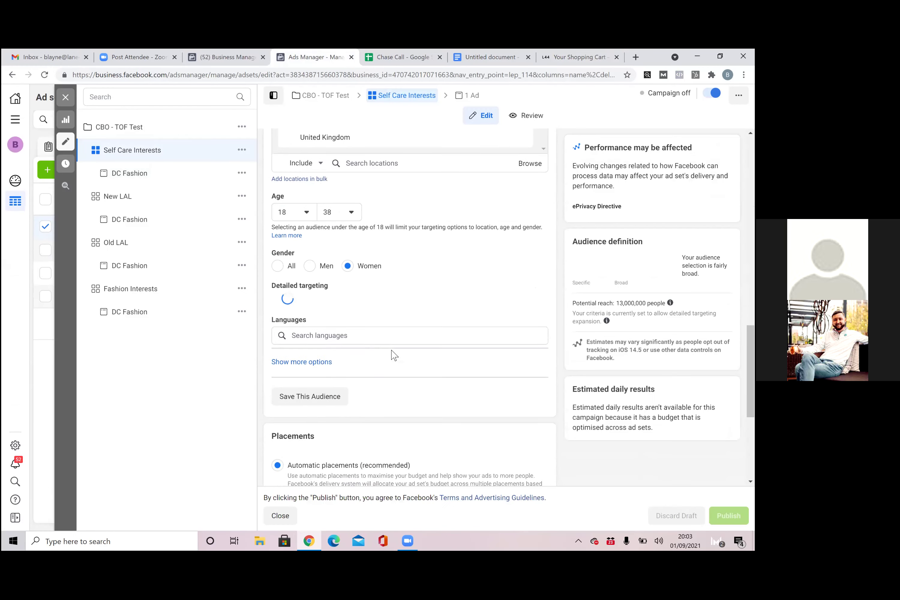
scroll(393, 356, up, 4)
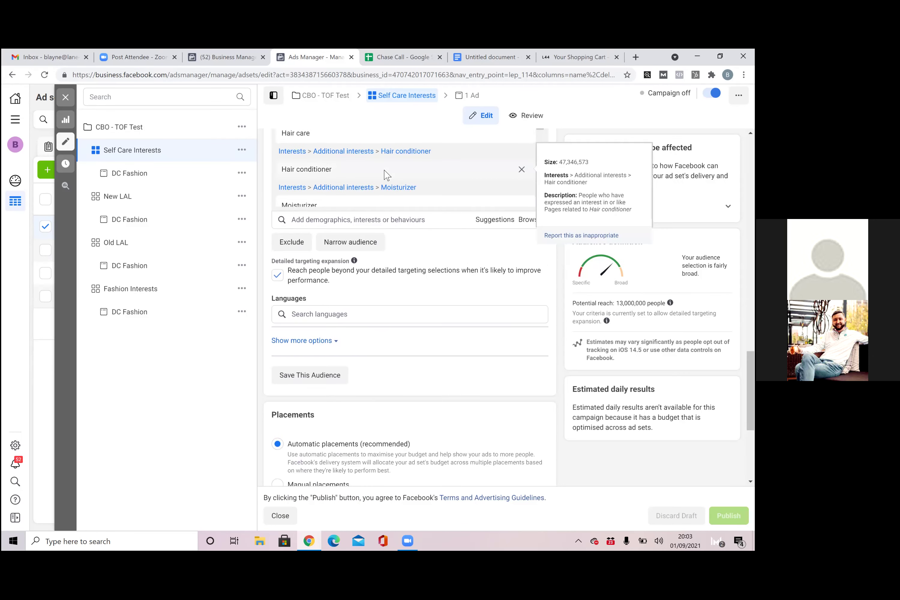
scroll(504, 166, down, 3)
scroll(429, 305, down, 1)
scroll(458, 404, down, 5)
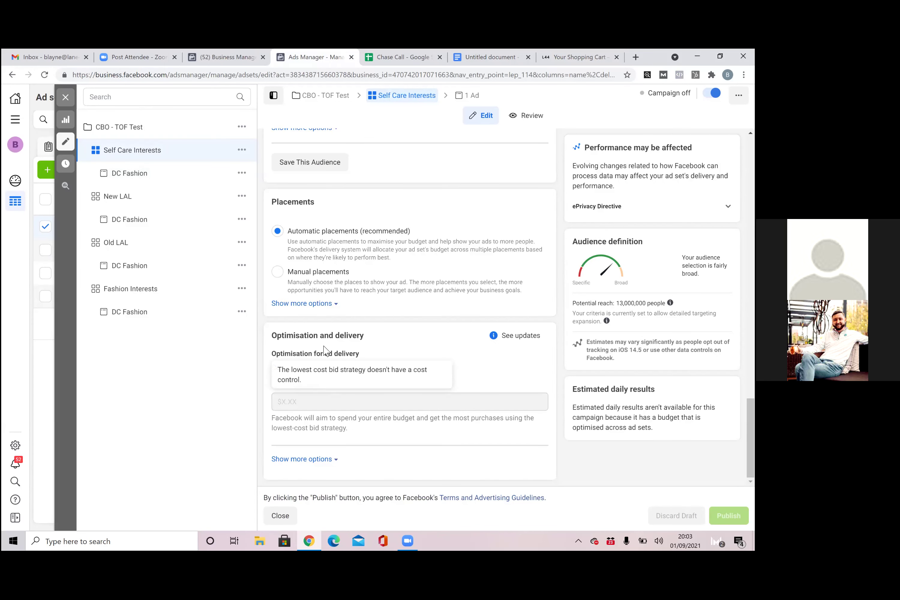
click(68, 102)
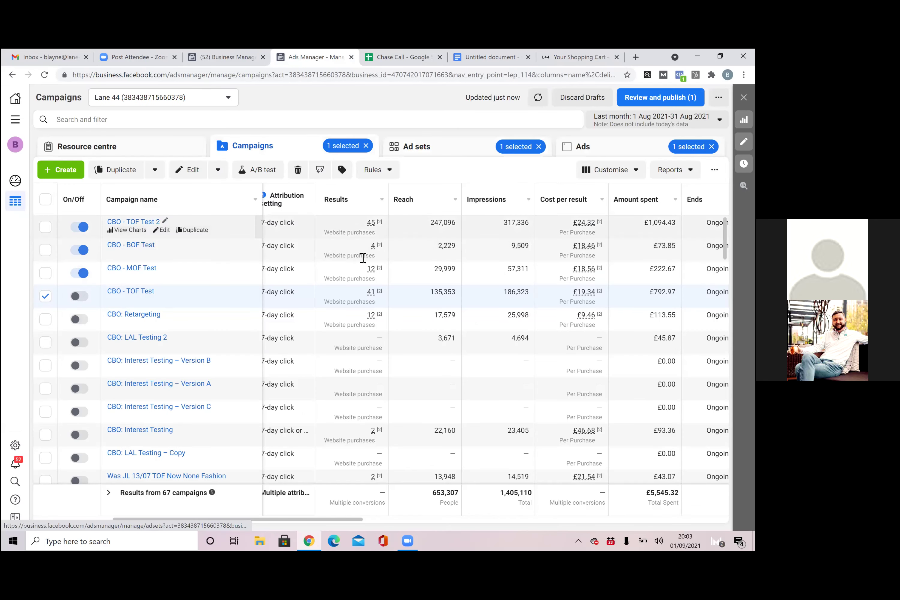
Select the CBO - TOF Test 2 campaign and its Self Care Interests ad set, and open the DC Fashion ad's charts
click(348, 277)
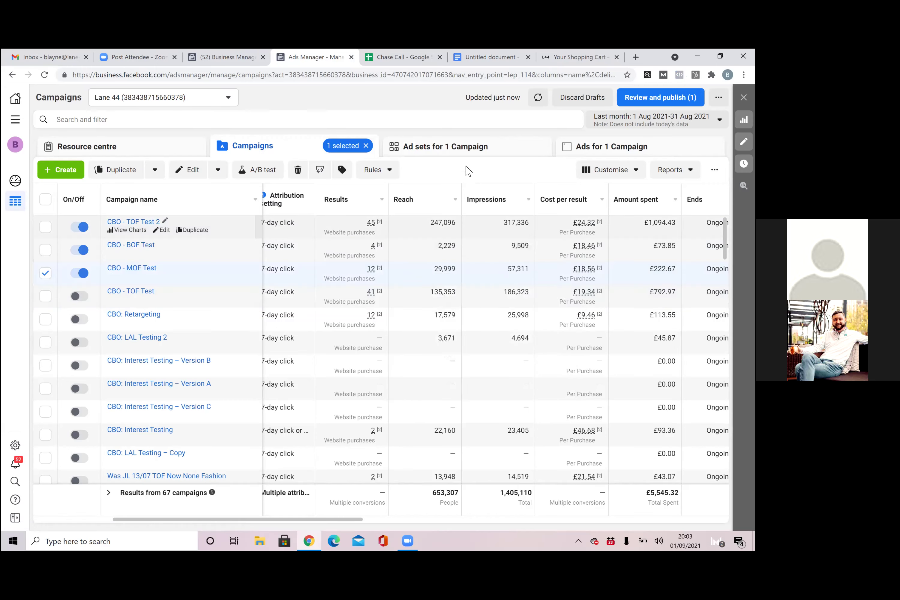
click(465, 228)
click(446, 147)
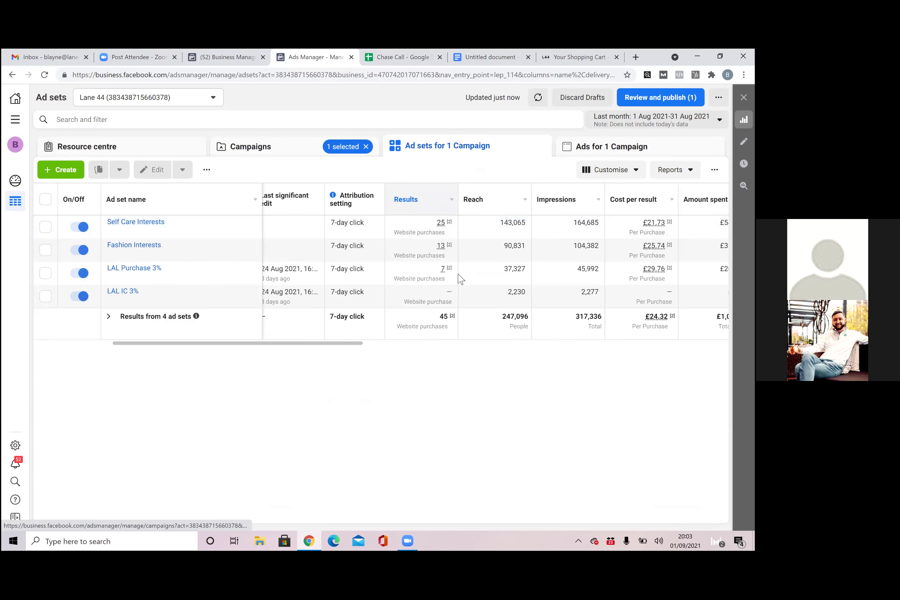
click(542, 226)
click(593, 151)
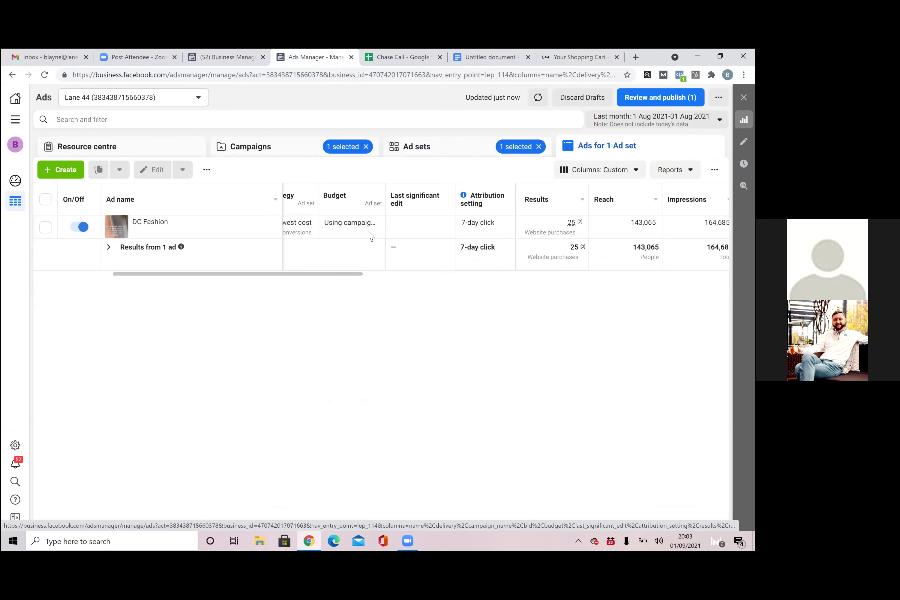
click(137, 233)
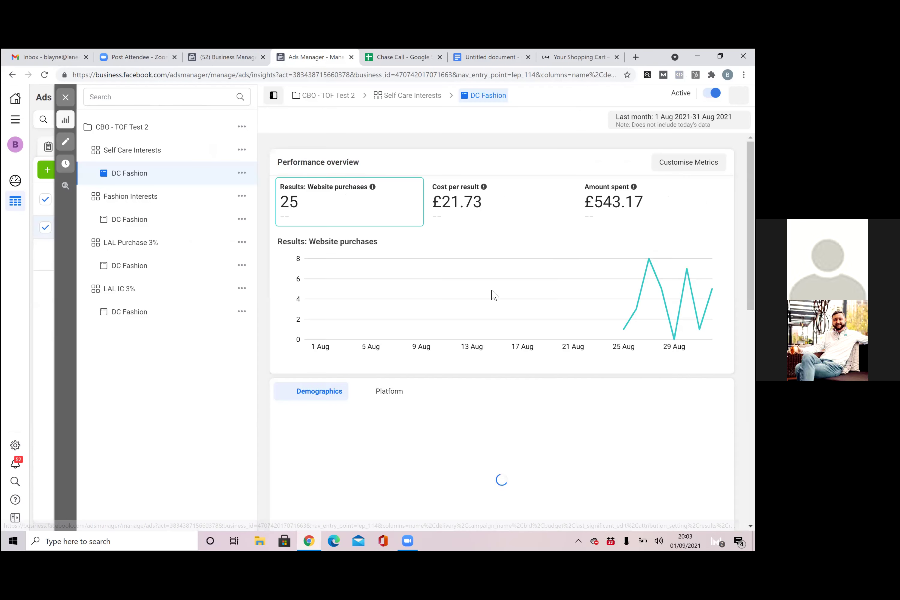
Examine the DC Fashion ad's performance charts and its Desktop News Feed preview, including the copy and video
scroll(492, 295, down, 10)
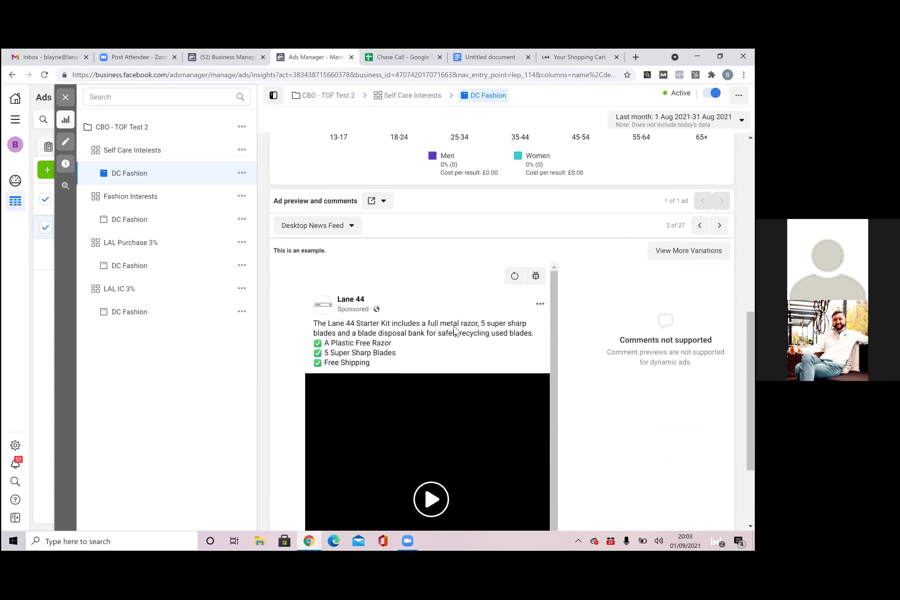
scroll(446, 344, down, 2)
scroll(593, 370, down, 2)
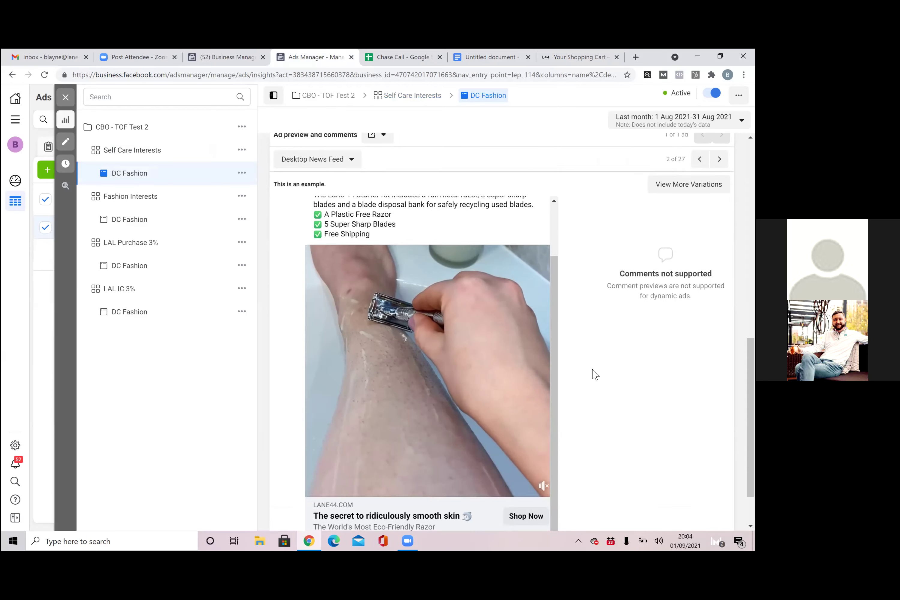
scroll(595, 374, down, 2)
mouse_move(454, 406)
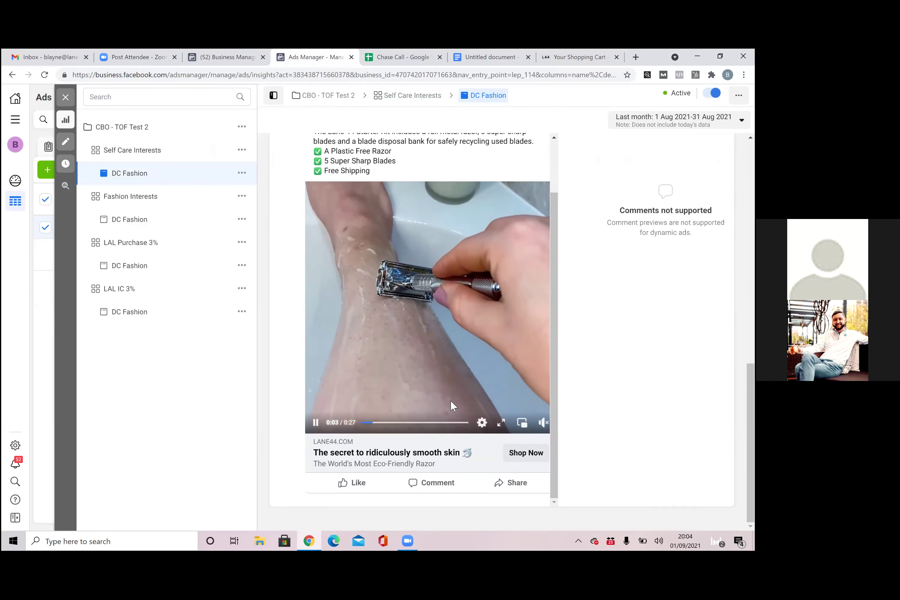
scroll(450, 401, up, 2)
scroll(502, 332, up, 5)
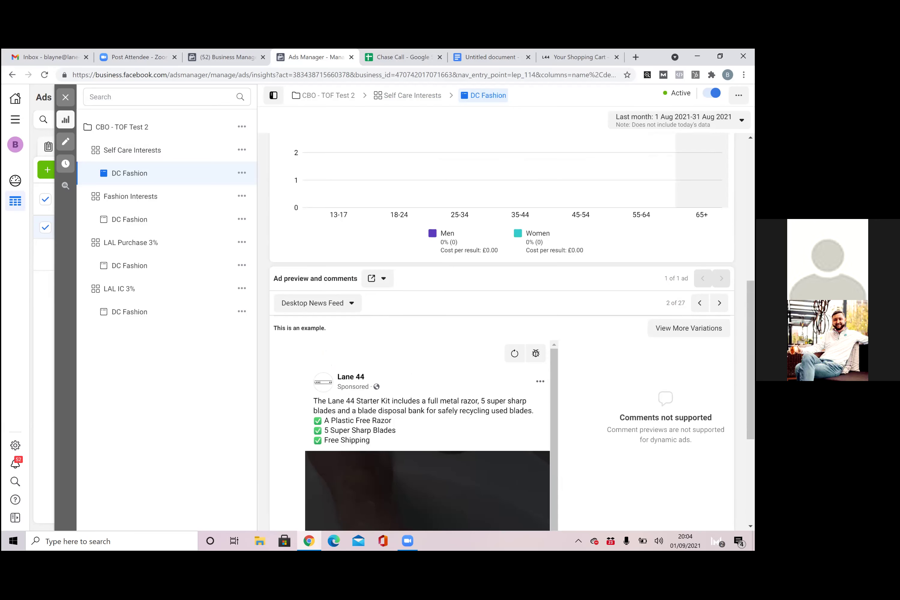
Compare the ad's Instant Articles and Facebook in-stream video previews, return to the Desktop News Feed preview and close the charts
click(720, 303)
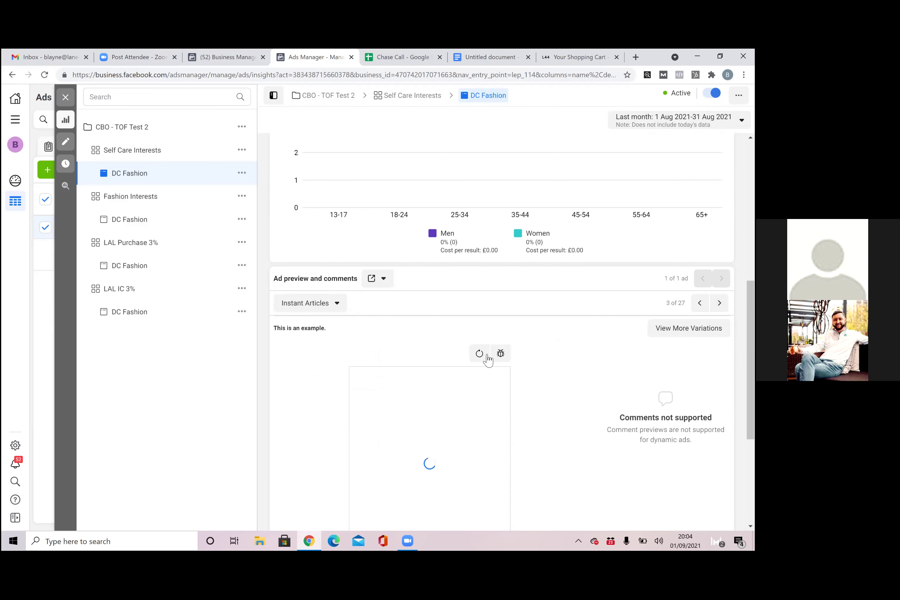
scroll(604, 358, down, 2)
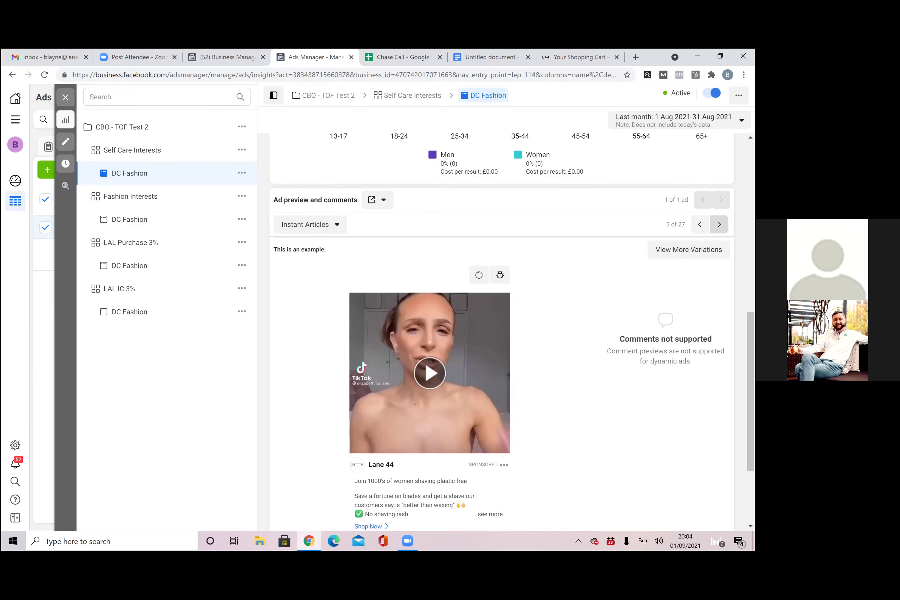
click(720, 224)
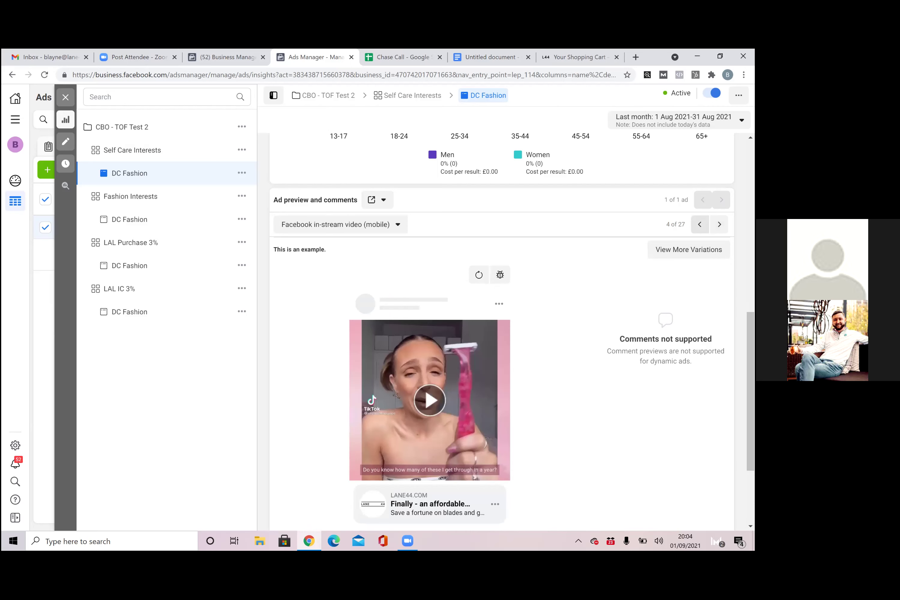
click(700, 224)
click(700, 224)
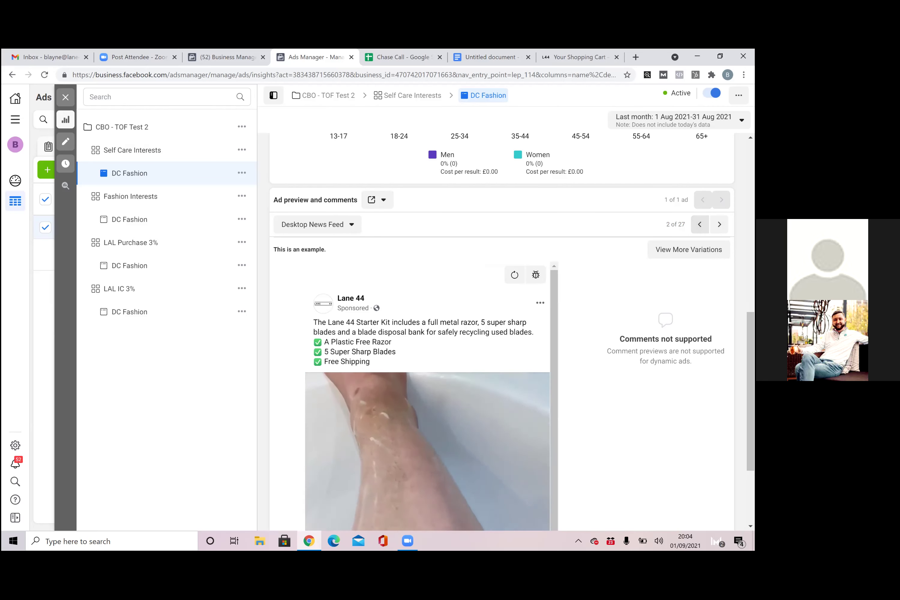
click(66, 98)
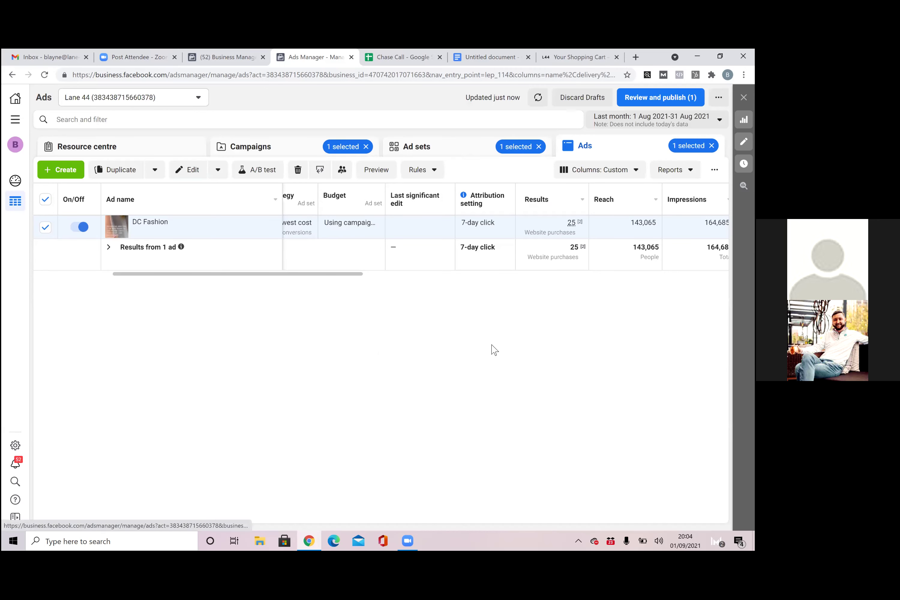
Search Google for "snaptik" in a new browser tab and open the SnapTik TikTok video download site
scroll(476, 233, left, 5)
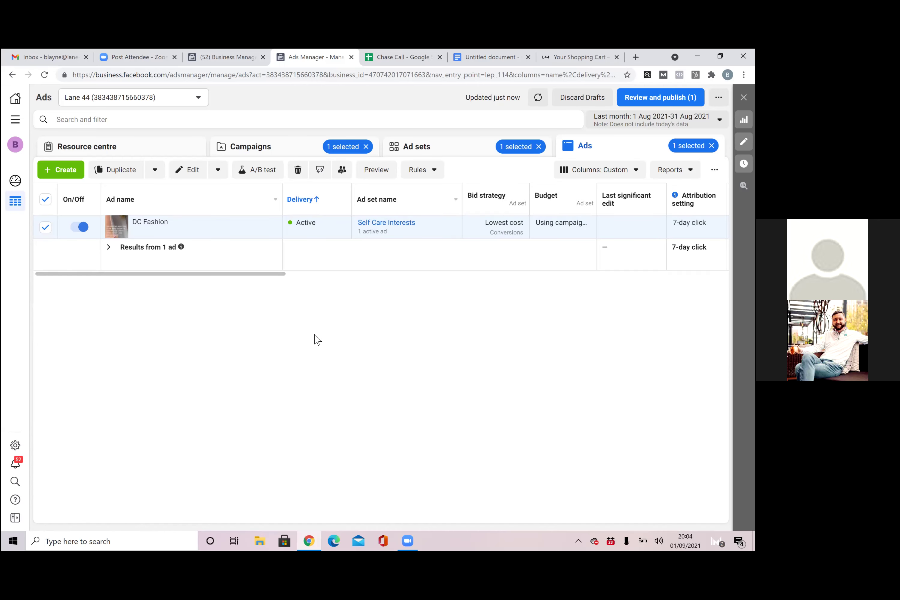
key(ctrl+t)
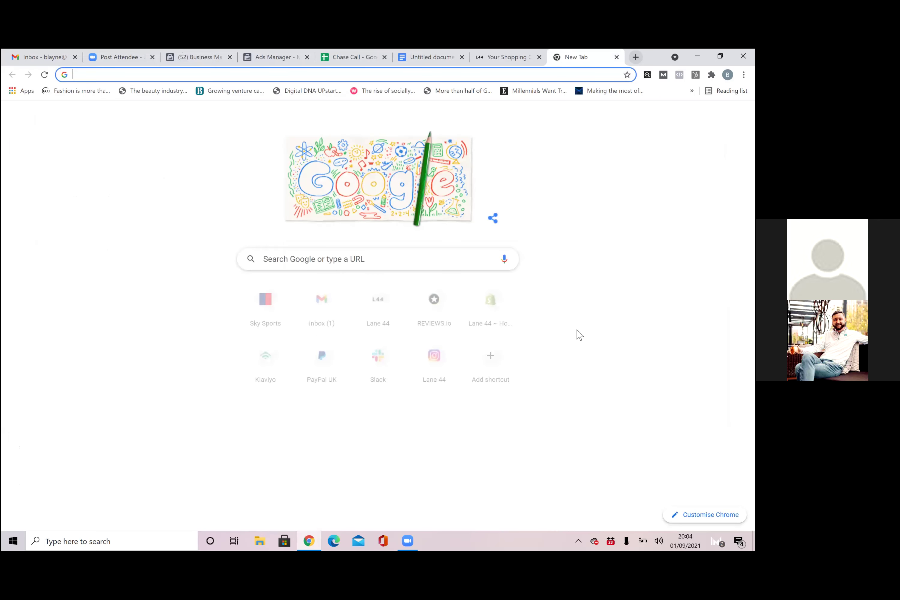
text(snaptik)
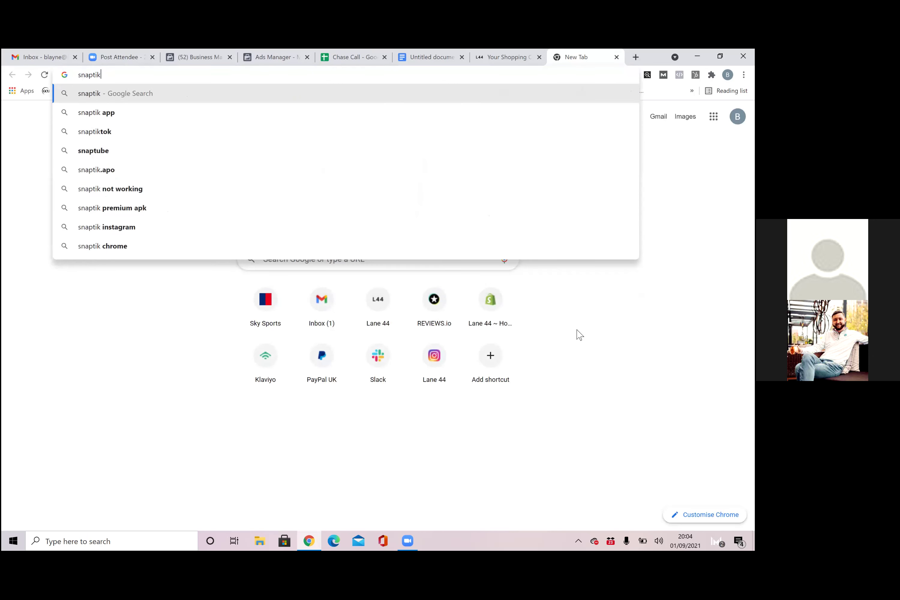
key(Return)
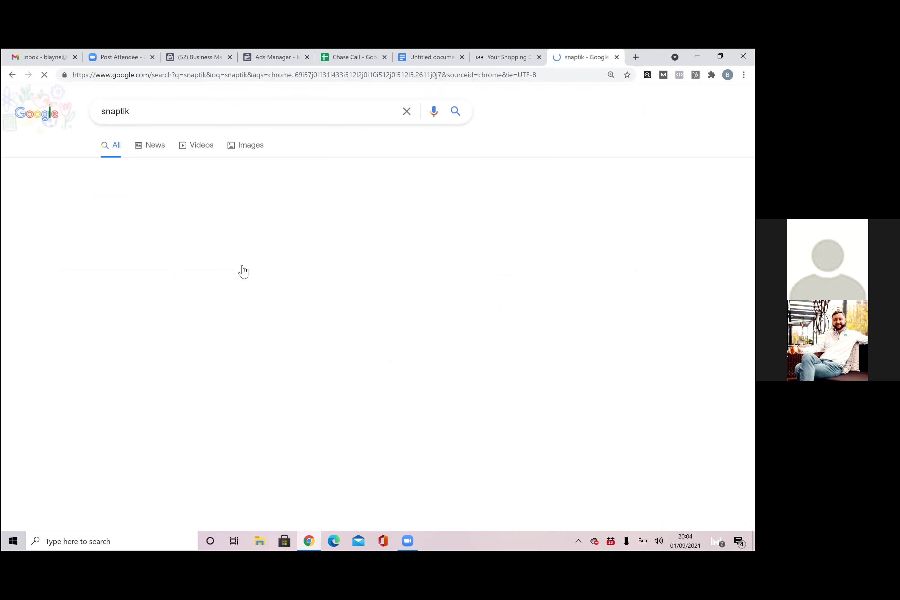
click(338, 204)
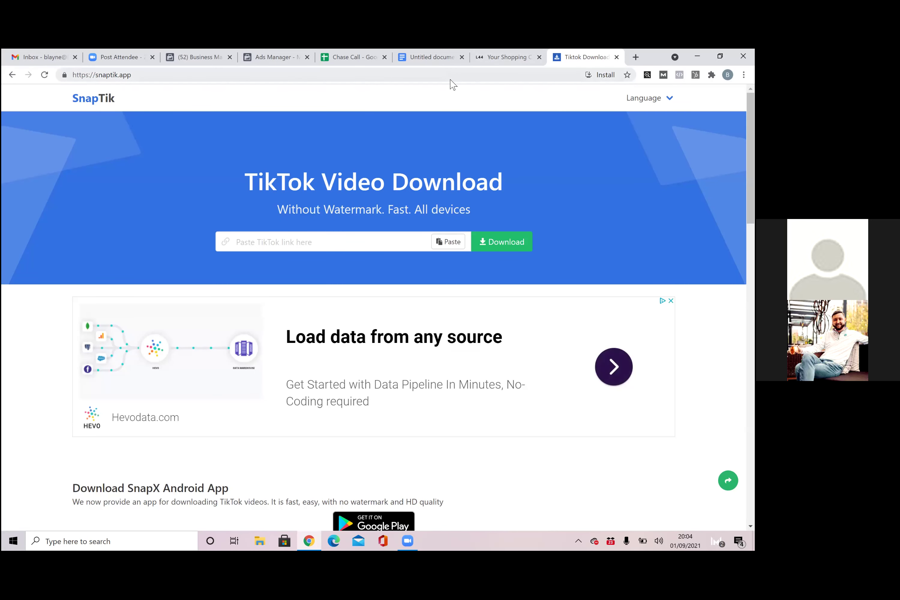
Return to Ads Manager, examine the results and costs of CBO - TOF Test 2's ad sets, and open the campaigns list
click(277, 59)
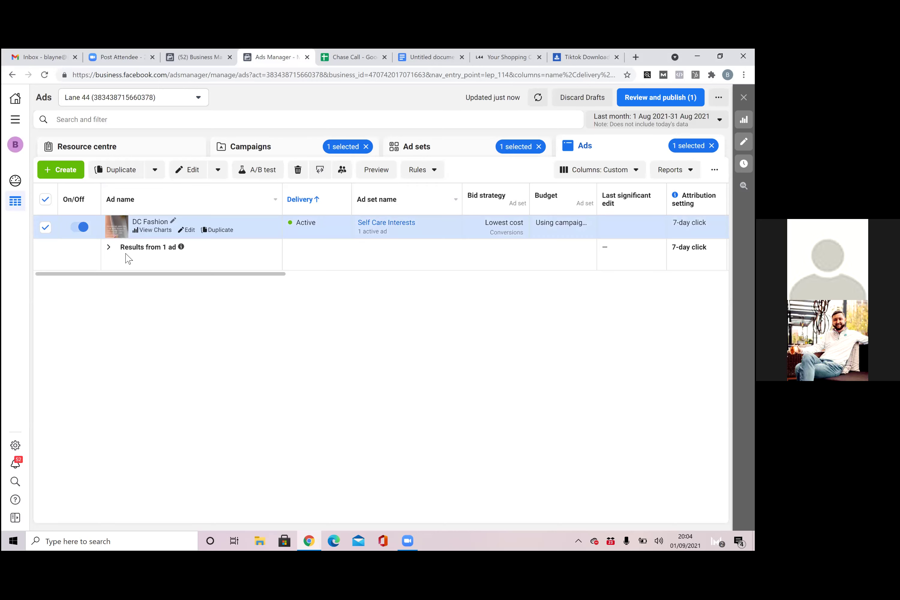
click(470, 146)
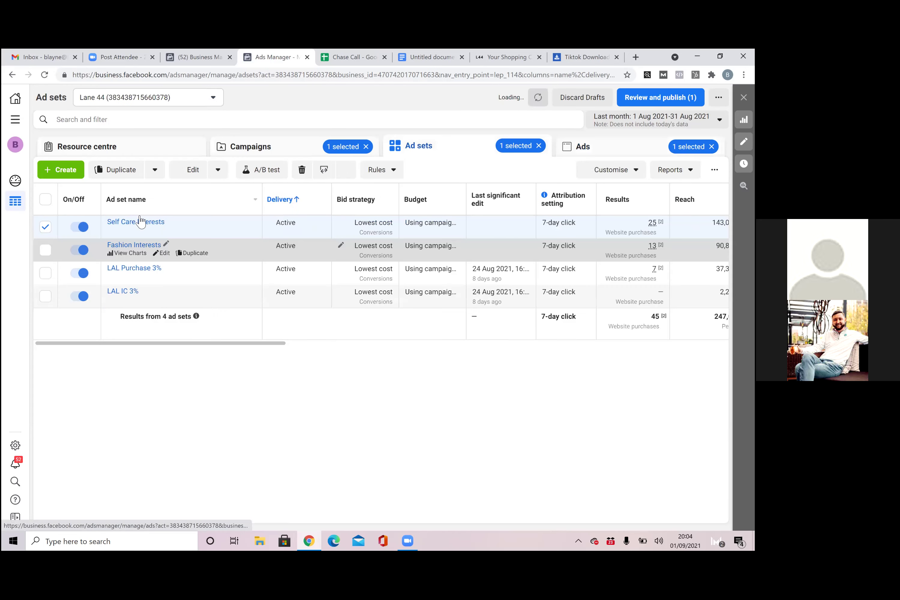
drag(217, 347, 316, 346)
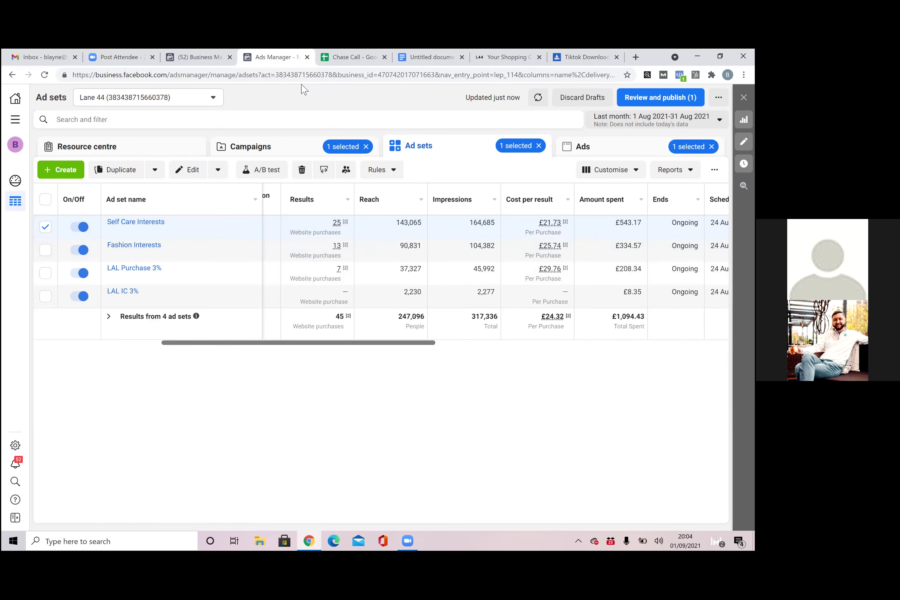
click(308, 147)
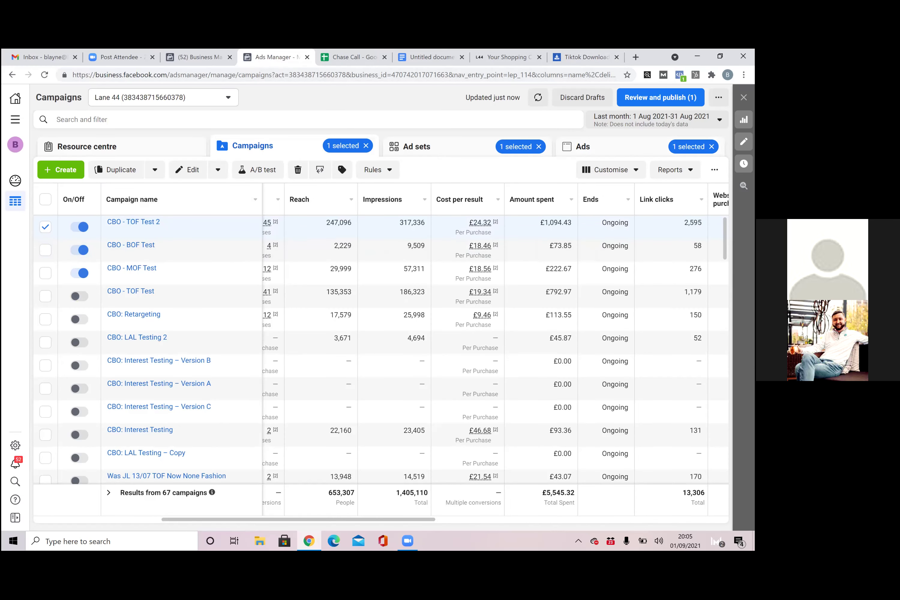
Search Google for "instagram paid partnership" in a new browser tab
key(ctrl+t)
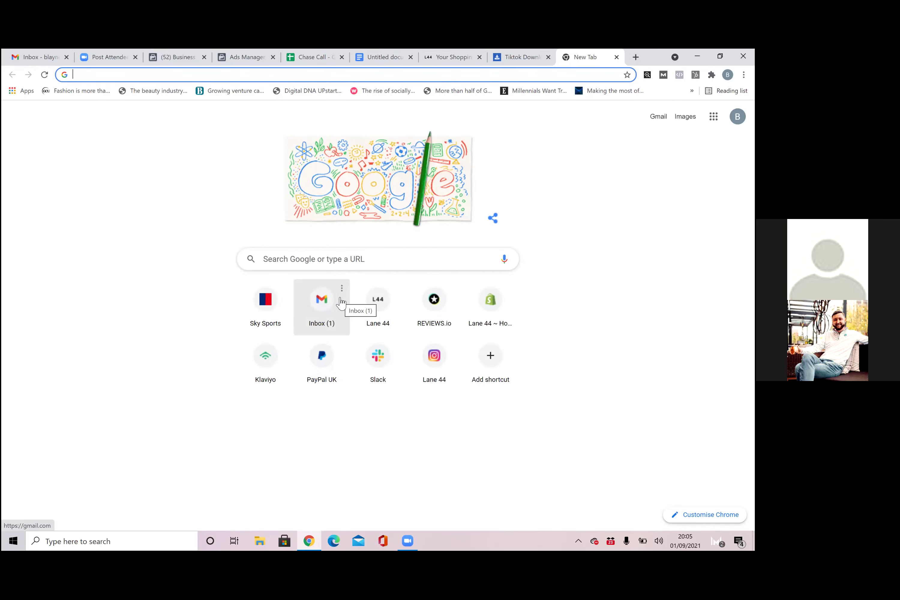
text(instagram b)
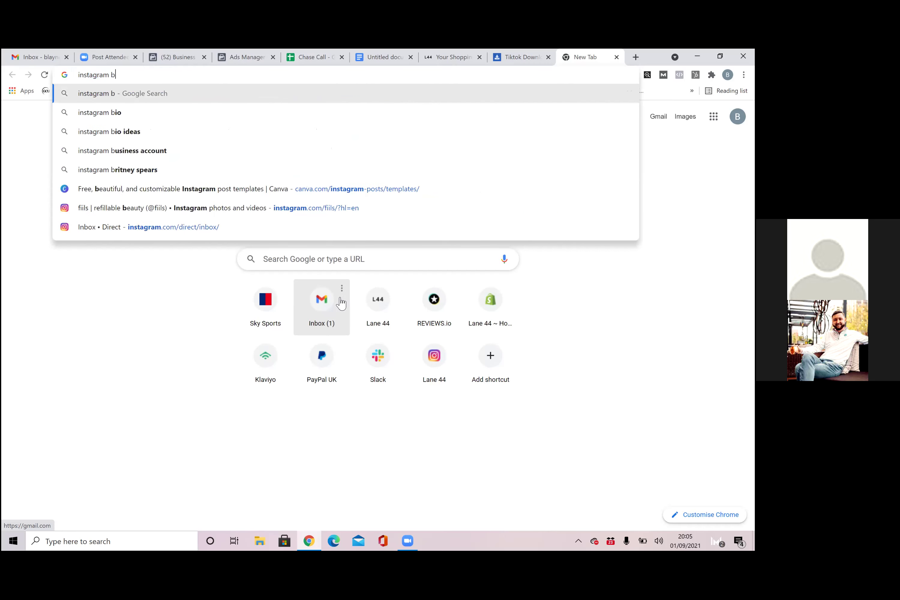
key(BackSpace)
text(paid)
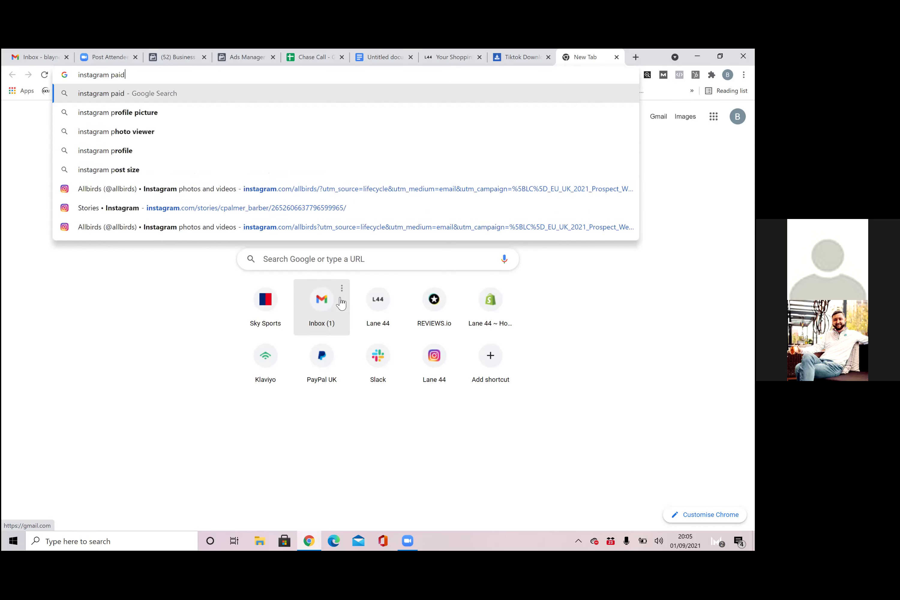
text( part)
key(Return)
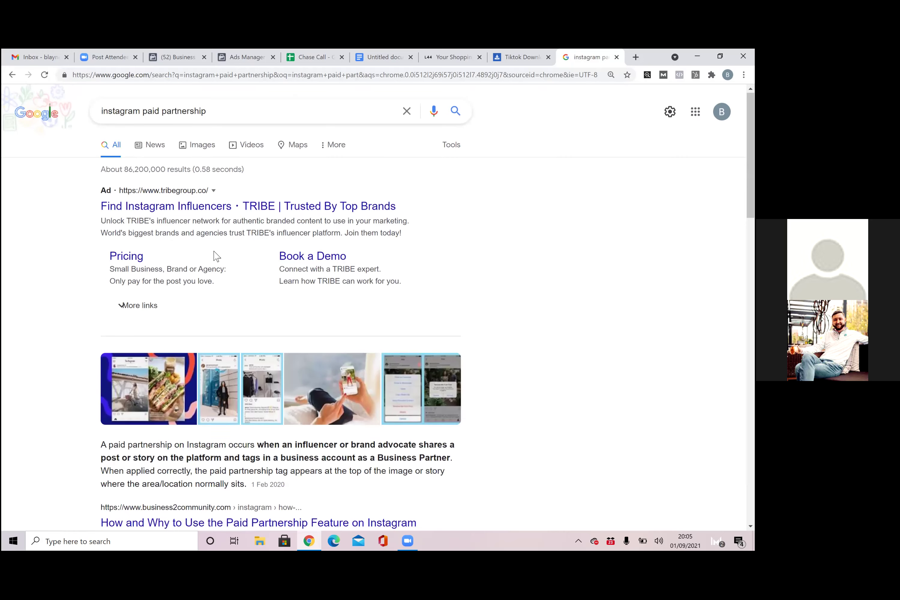
Open Instagram's Branded Content help page from the search results and read the About Branded Content on Instagram section
scroll(205, 387, down, 1)
scroll(178, 508, down, 9)
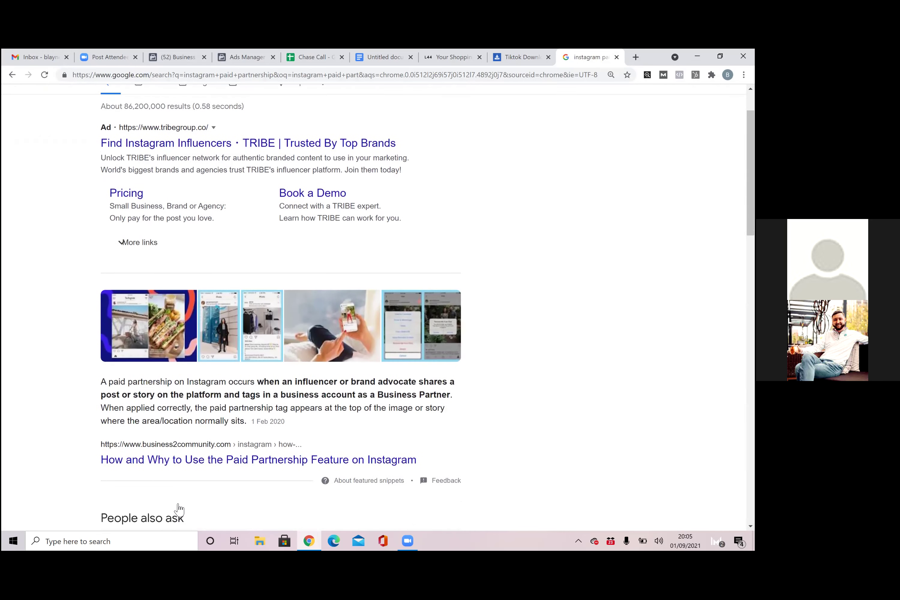
scroll(179, 508, down, 1)
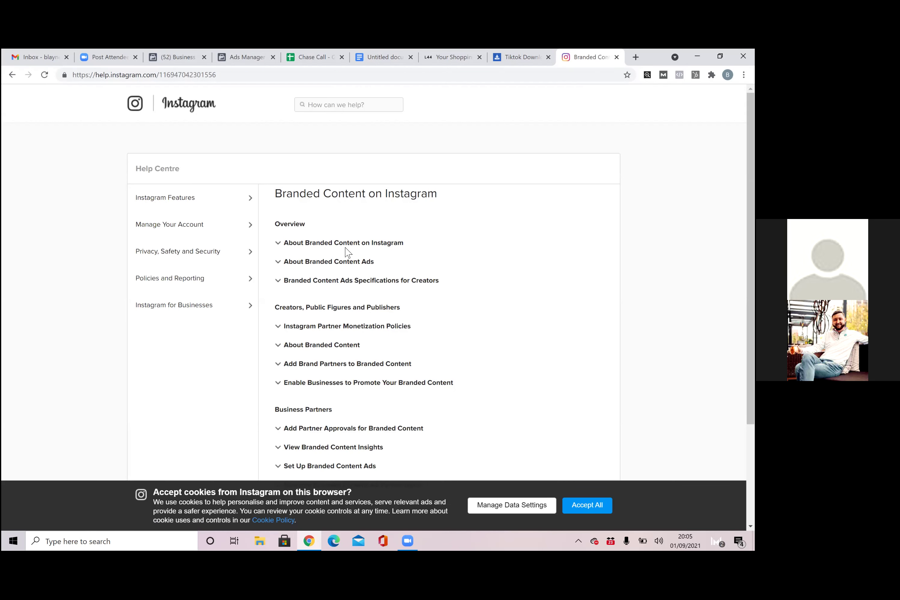
click(368, 243)
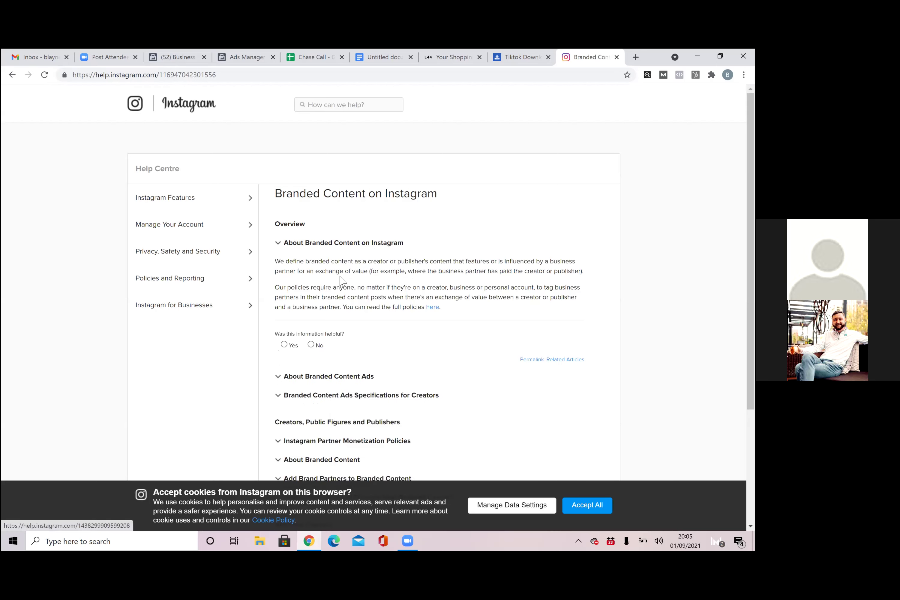
scroll(425, 356, down, 3)
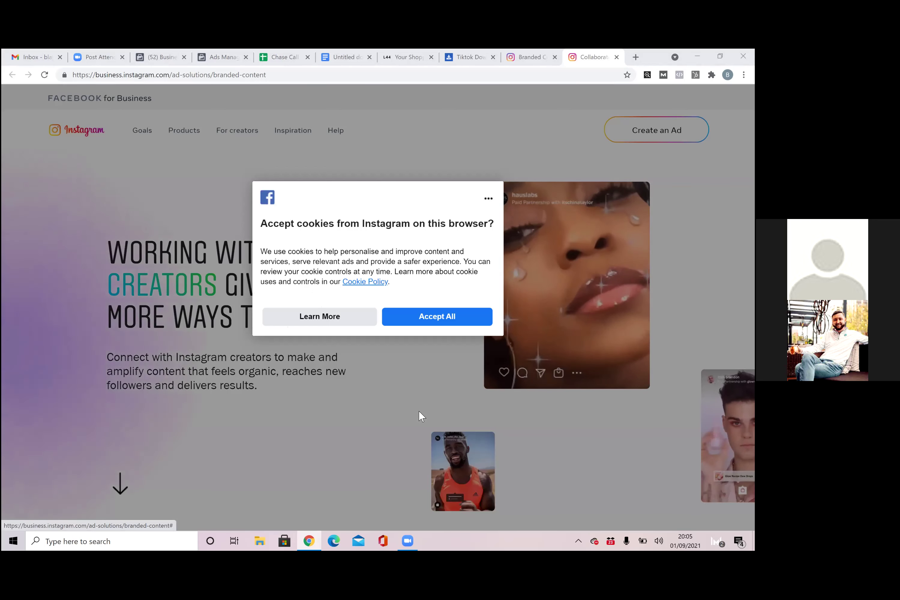
Accept all cookies on Instagram's branded content business page and read its sections on driving influence, commerce and trust
click(436, 321)
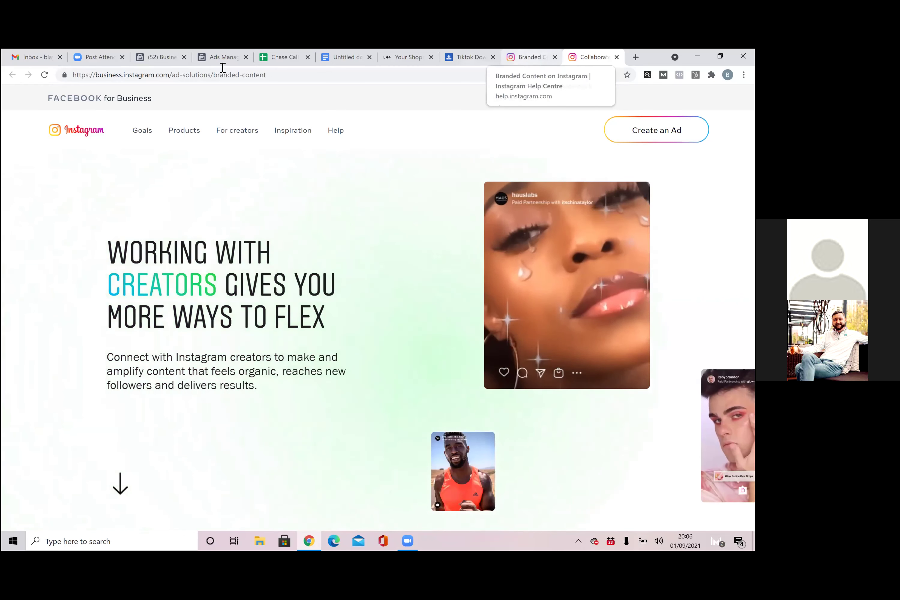
click(337, 128)
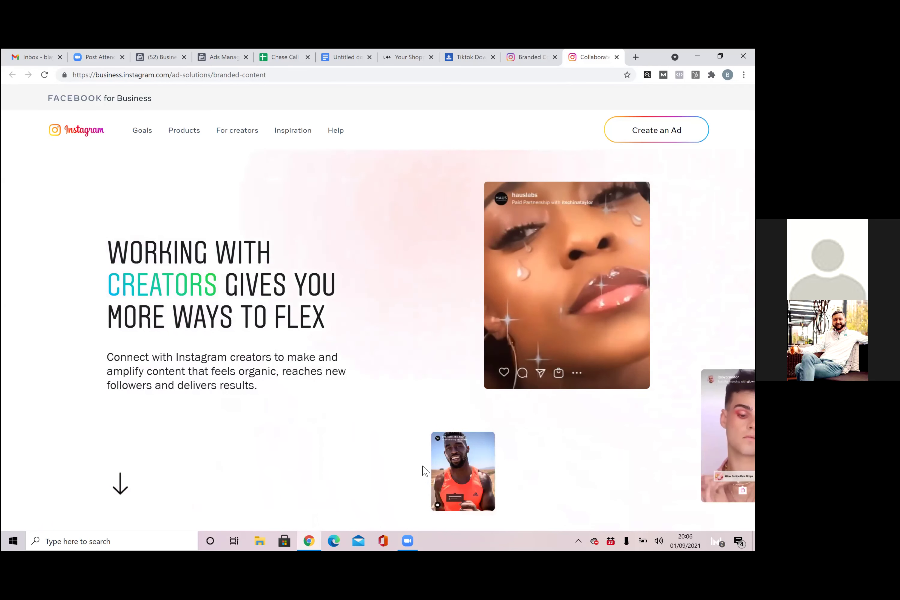
scroll(346, 454, down, 5)
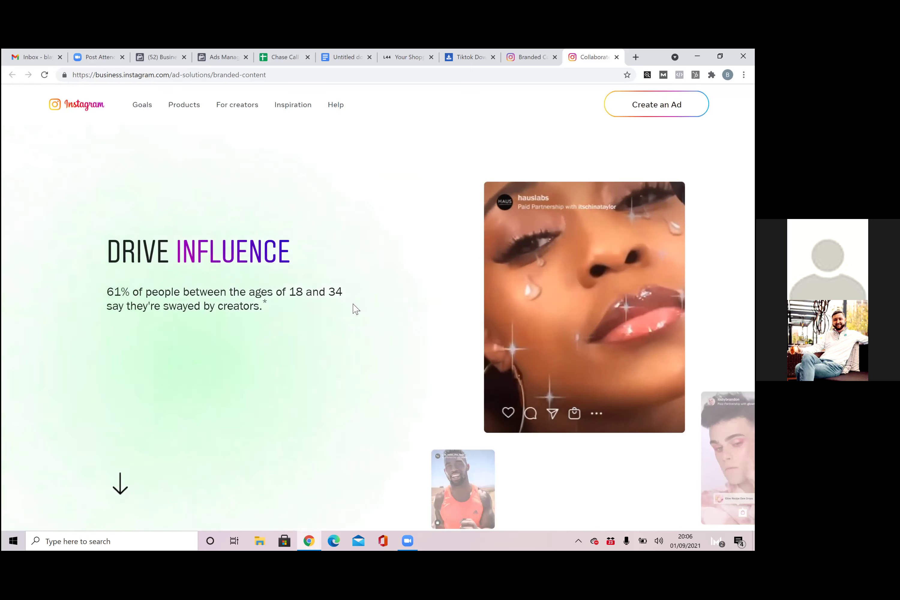
scroll(304, 306, down, 1)
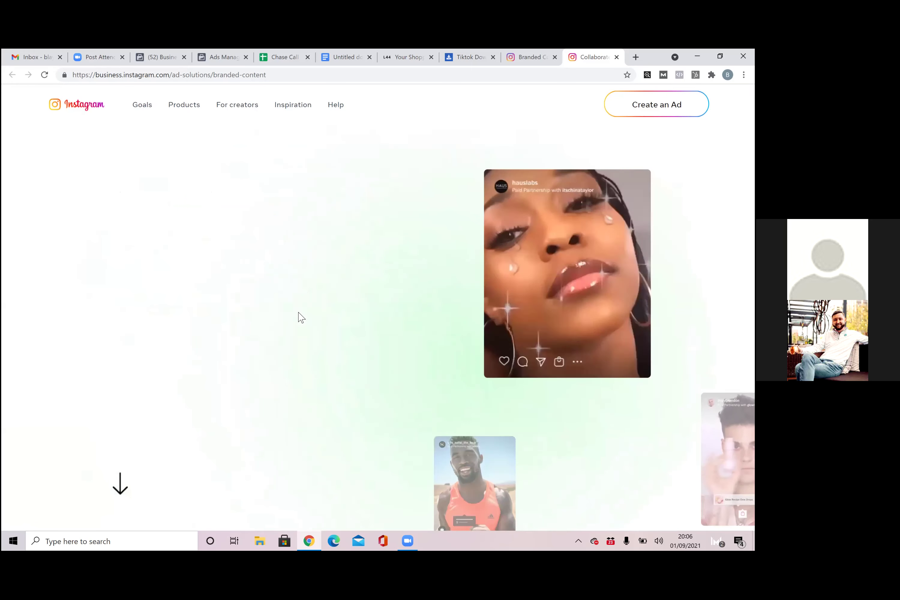
scroll(300, 316, down, 3)
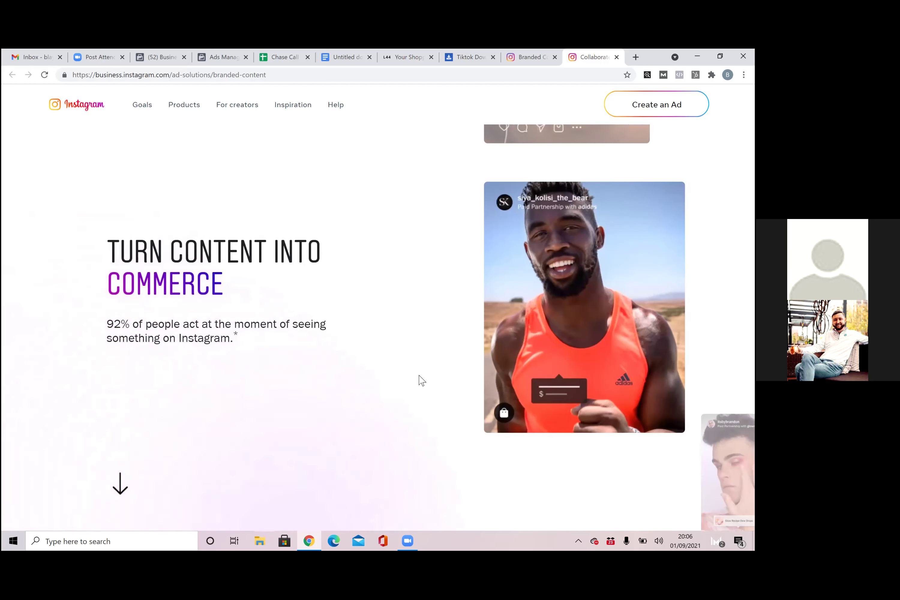
scroll(327, 386, down, 3)
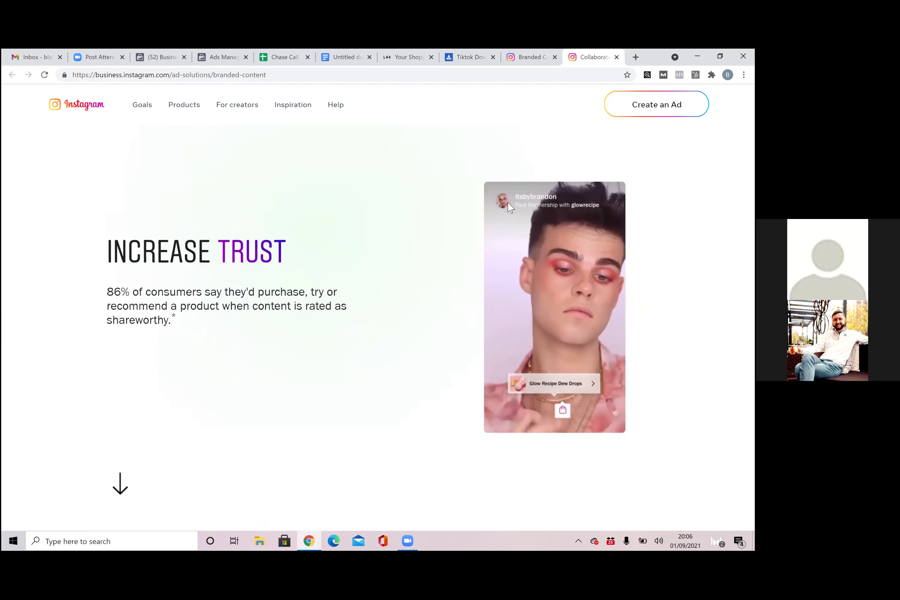
Examine the page's products for working with creators, including selling products through creators and disclosing partnerships with the branded content tag
scroll(338, 351, down, 10)
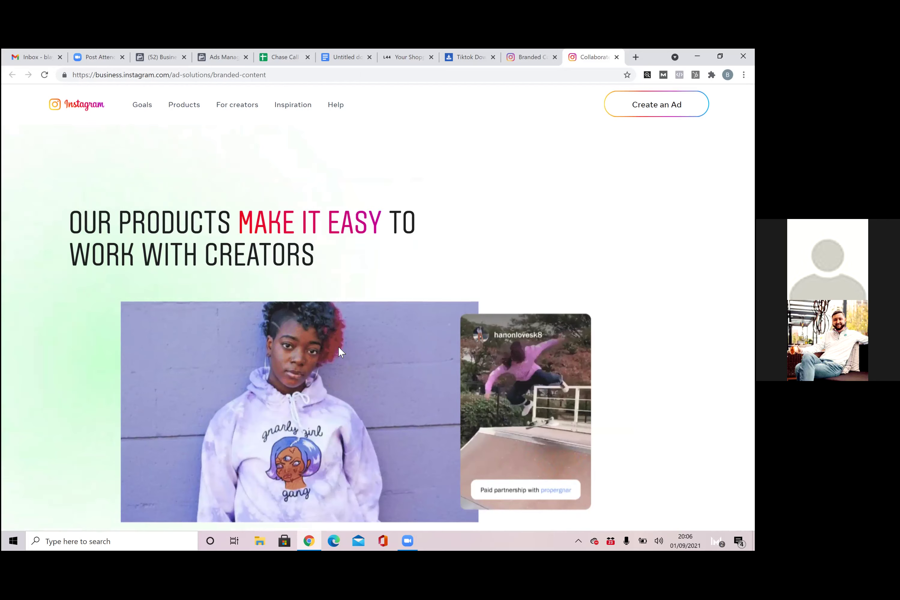
scroll(339, 347, up, 6)
scroll(339, 347, down, 12)
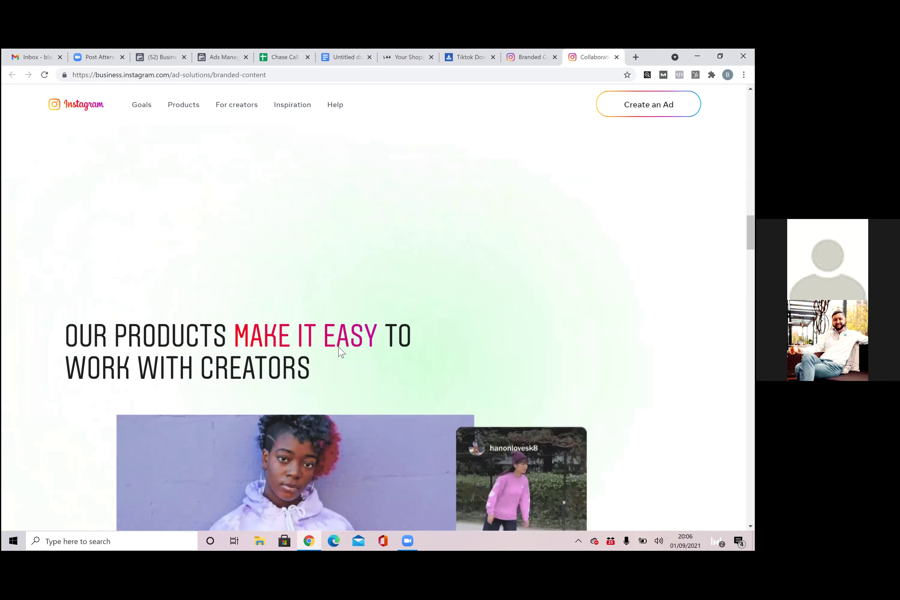
scroll(340, 348, down, 3)
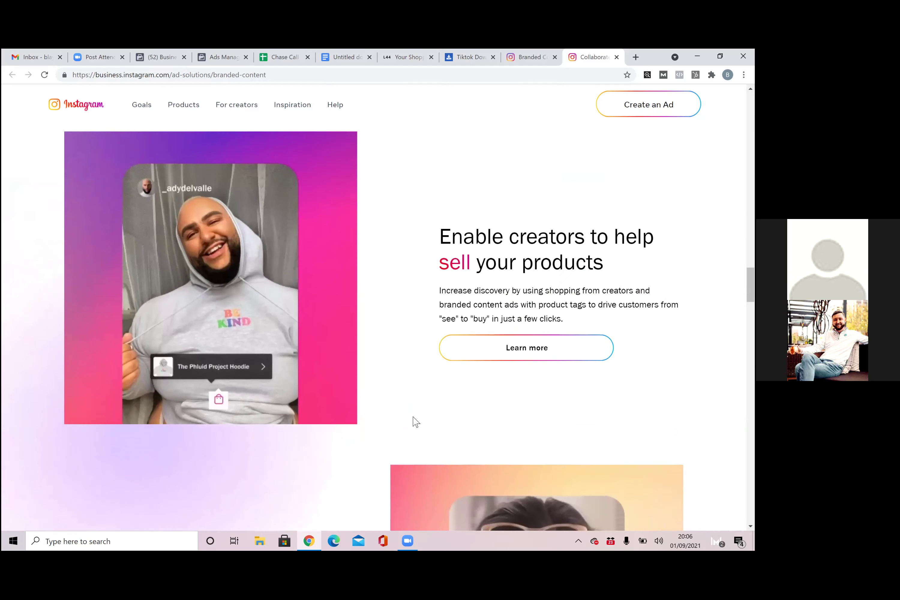
scroll(407, 426, down, 3)
scroll(375, 450, down, 11)
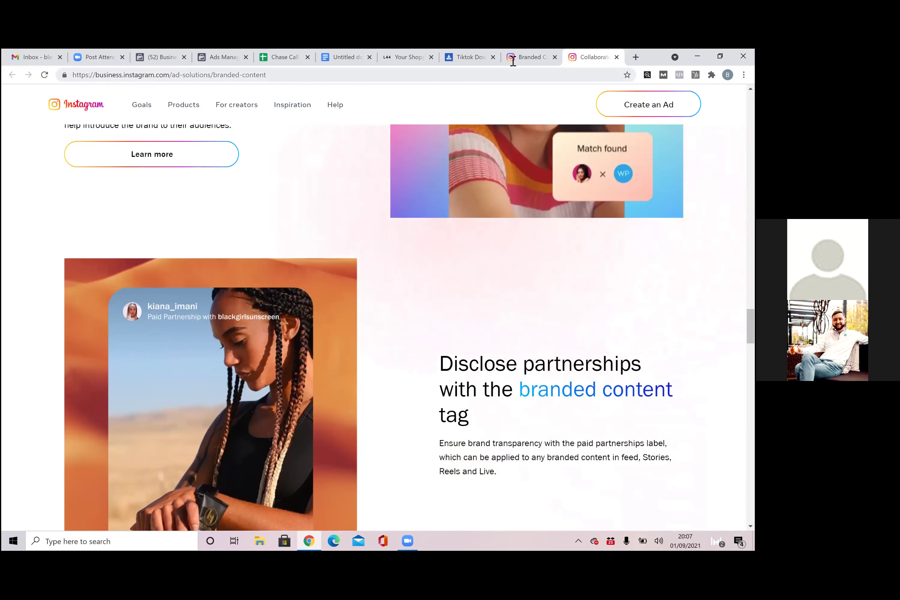
Return to Ads Manager, open the DC Fashion ad's charts and edit view, close it and examine the ad's results columns
click(218, 58)
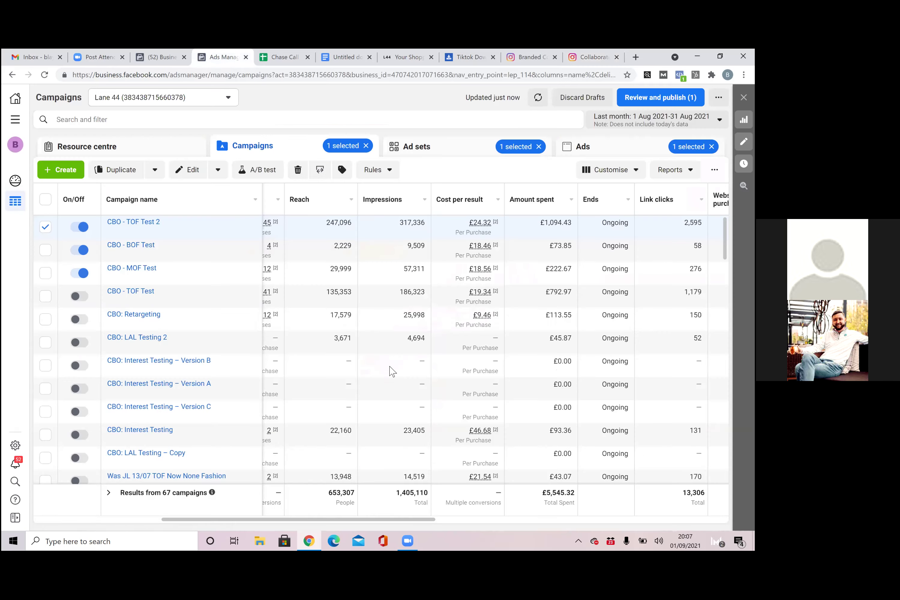
click(580, 147)
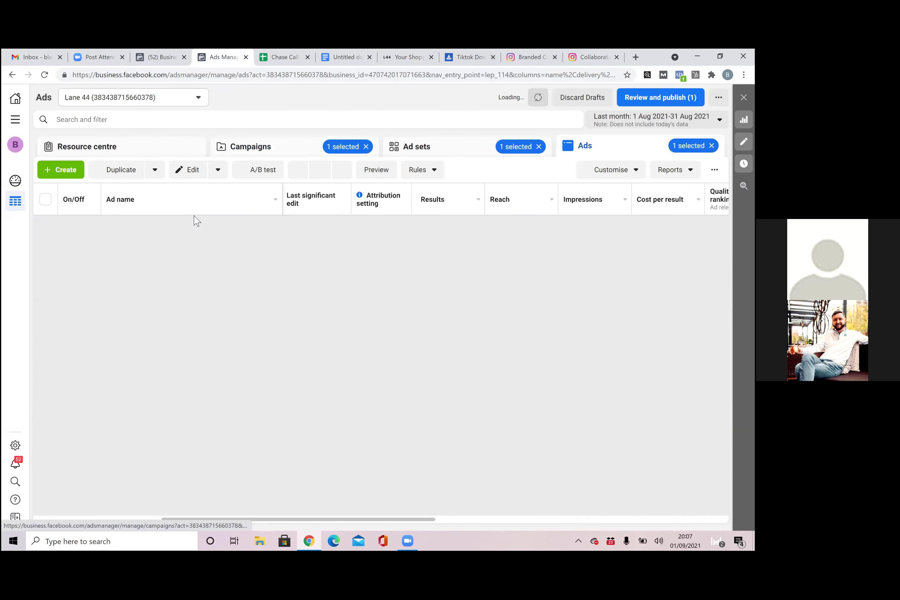
click(137, 231)
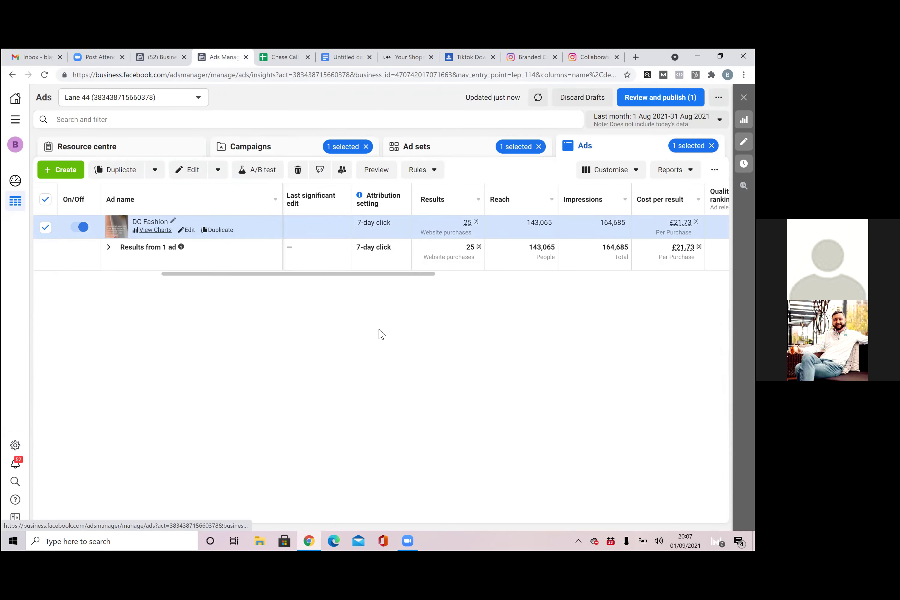
click(62, 143)
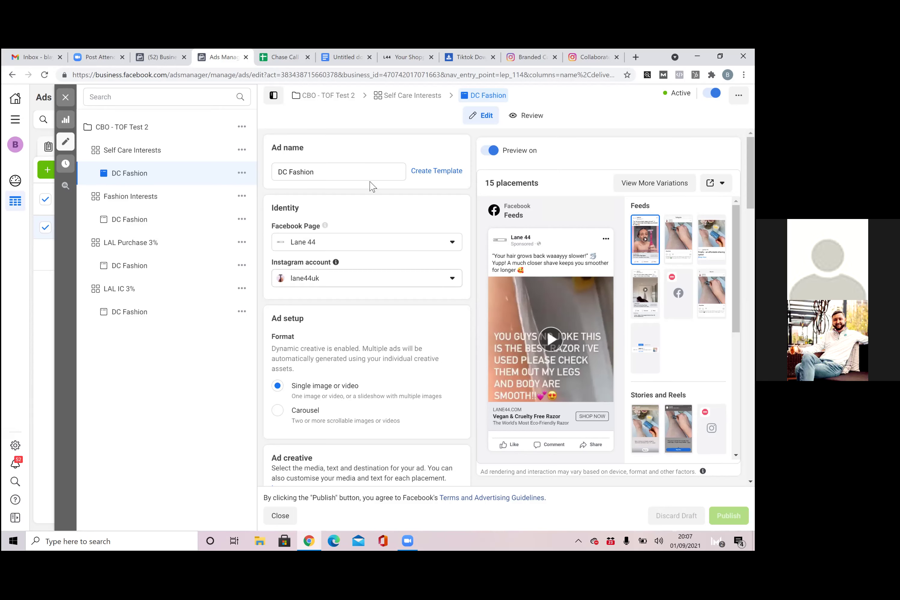
click(66, 99)
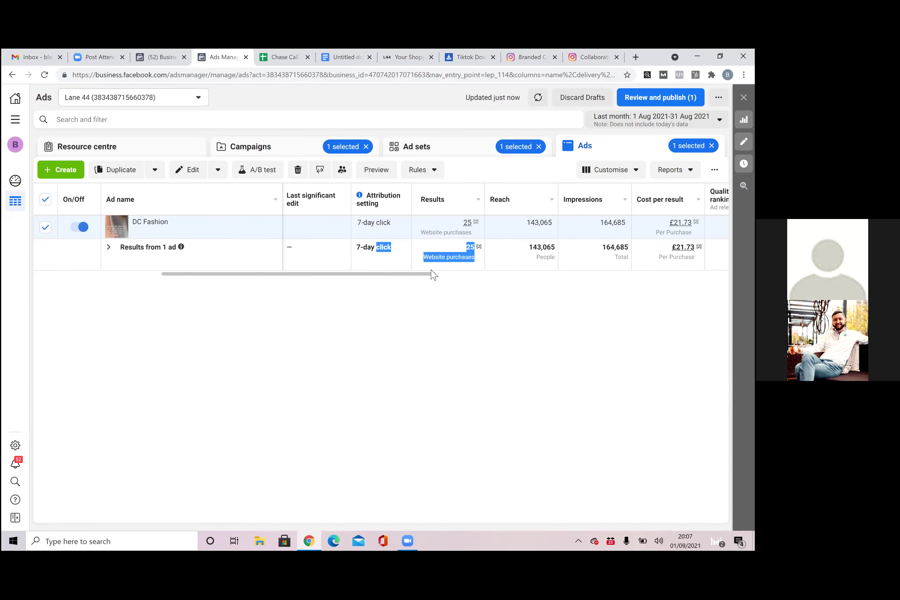
drag(433, 275, 697, 258)
Return to Instagram's Branded Content help page and expand Set Up Branded Content Ads and Add Partner Approvals for Branded Content
click(531, 57)
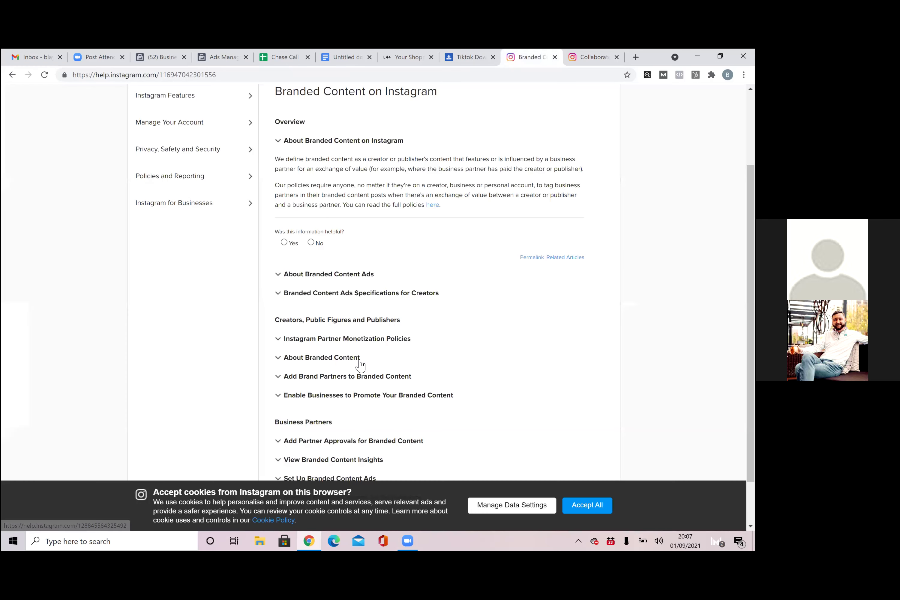
scroll(338, 399, down, 1)
scroll(354, 436, down, 1)
click(293, 447)
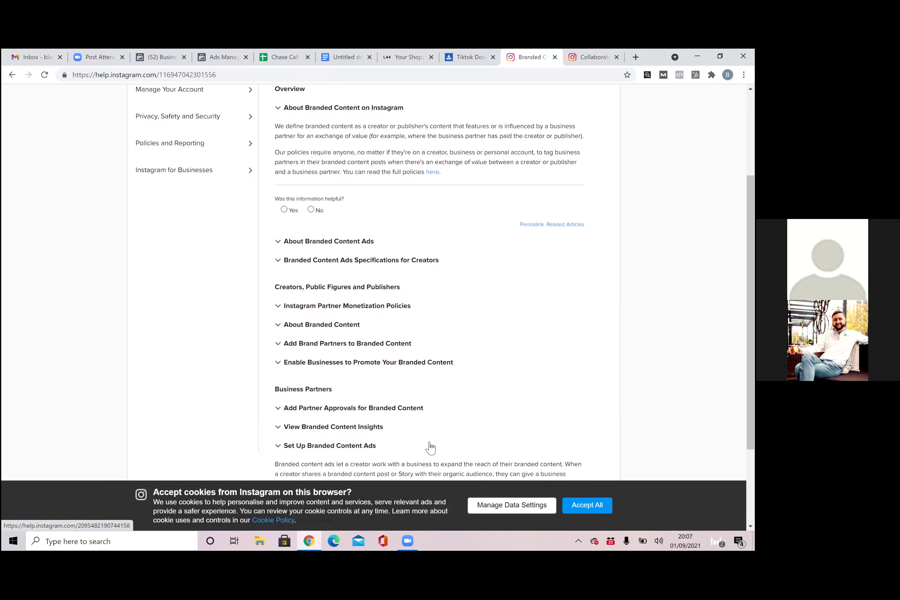
click(339, 410)
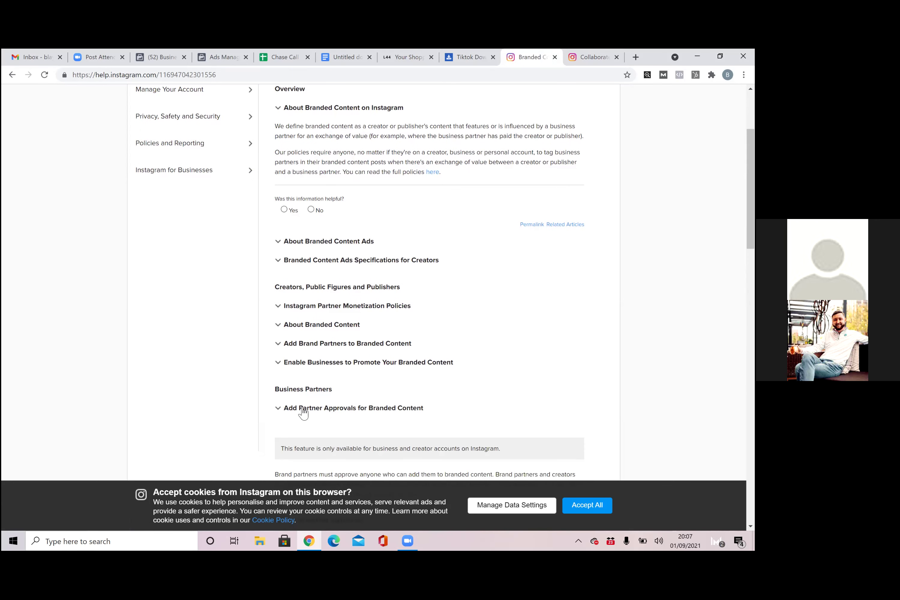
Read the instructions for setting up partner approvals for branded content on Instagram's help page
scroll(310, 410, down, 2)
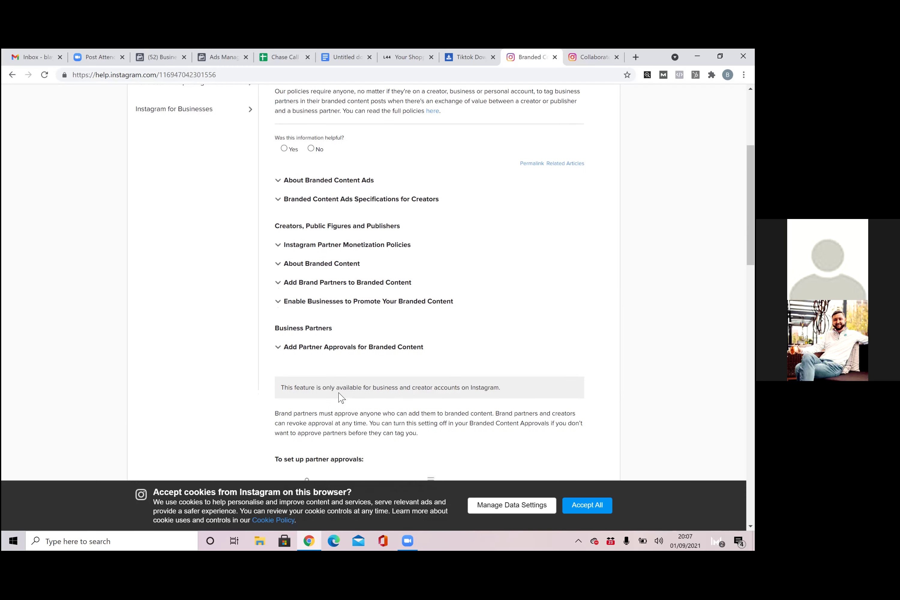
scroll(337, 391, down, 10)
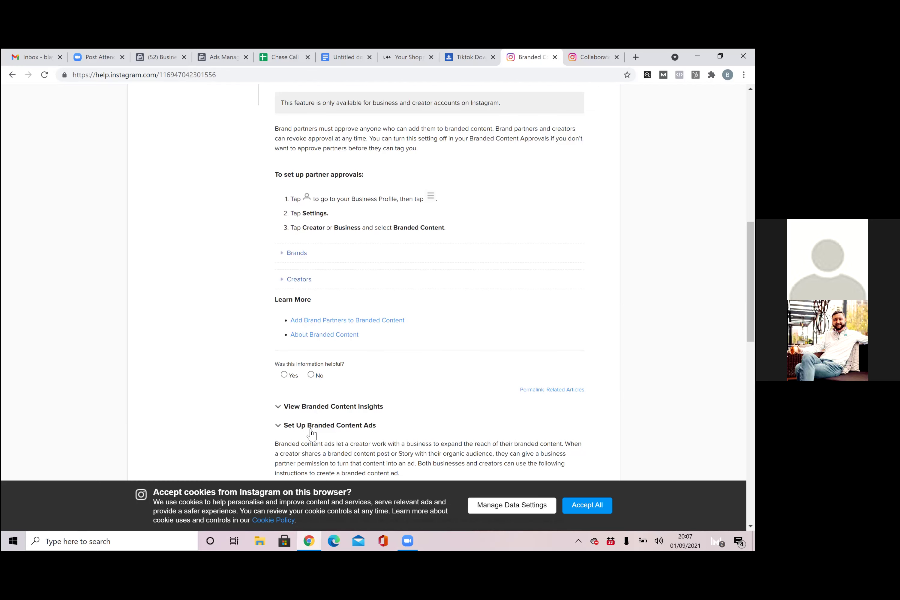
Return to Ads Manager, show the campaign's ad sets and open the Self Care Interests ad set for editing
click(216, 59)
drag(303, 278, 196, 280)
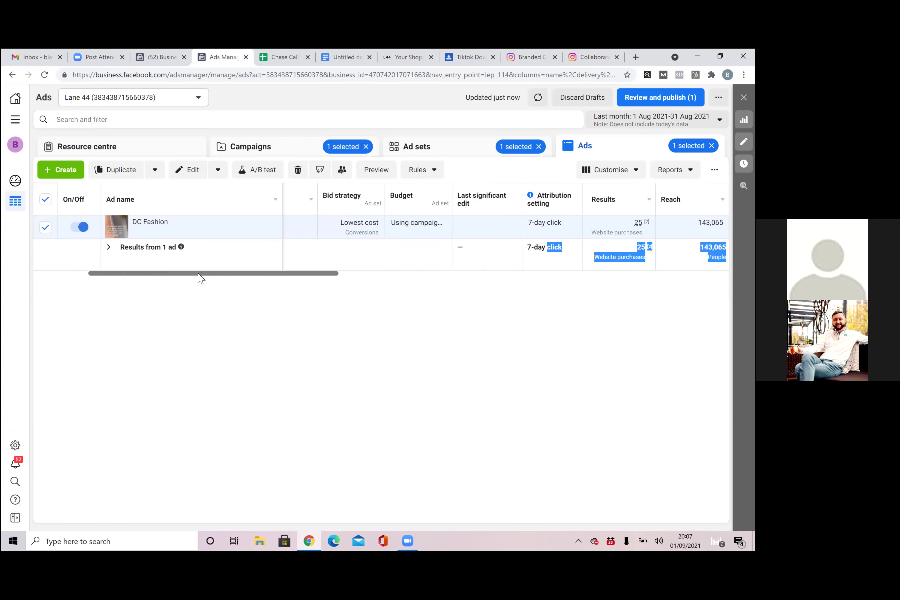
click(438, 119)
click(458, 147)
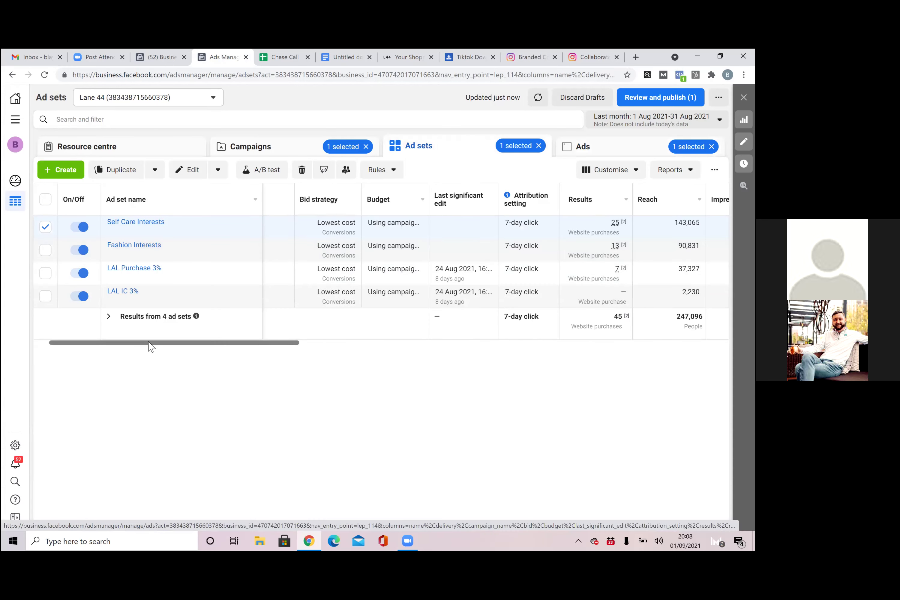
drag(149, 343, 135, 343)
click(162, 230)
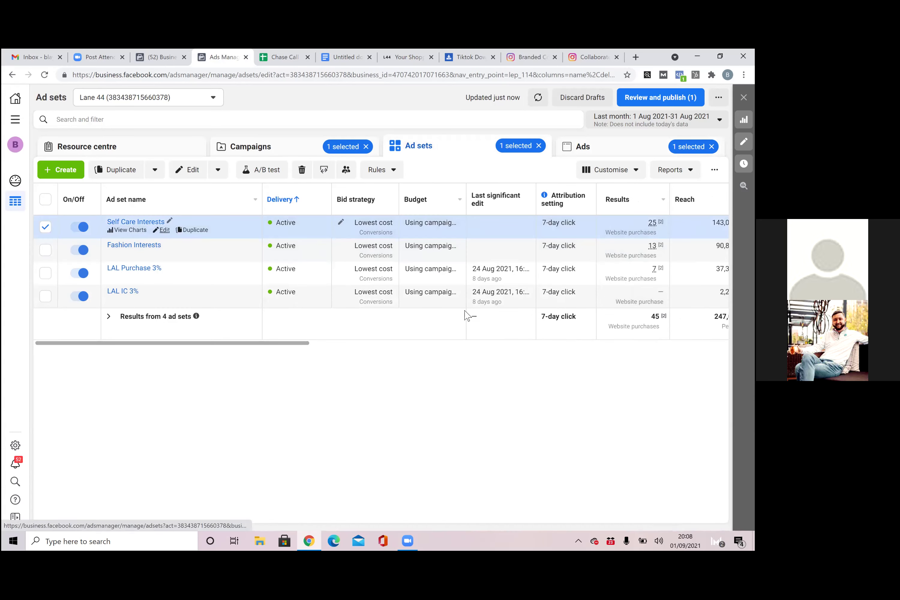
Examine the Self Care Interests targeting and placements, close the editor and compare the ad sets' video, purchase and ROAS columns
scroll(418, 410, down, 15)
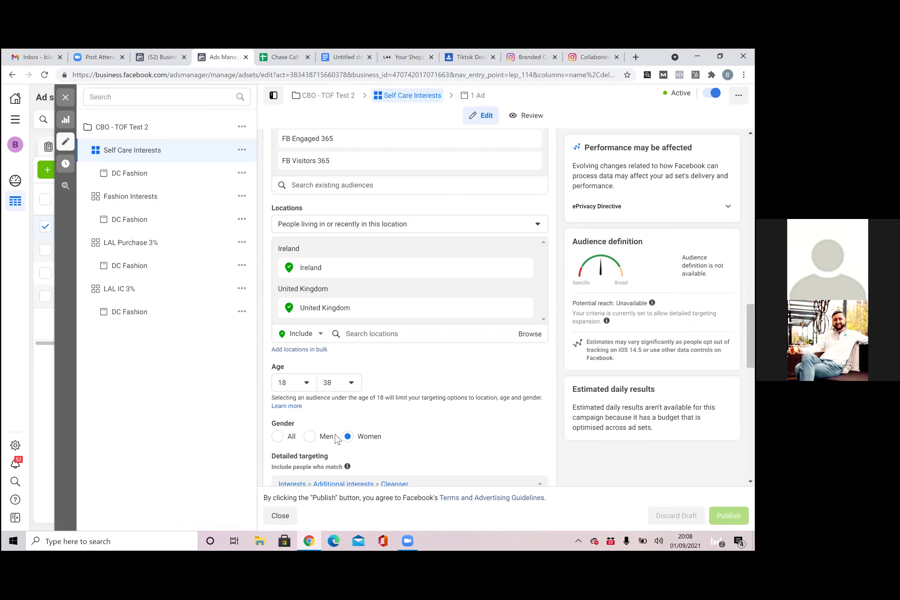
scroll(376, 296, down, 2)
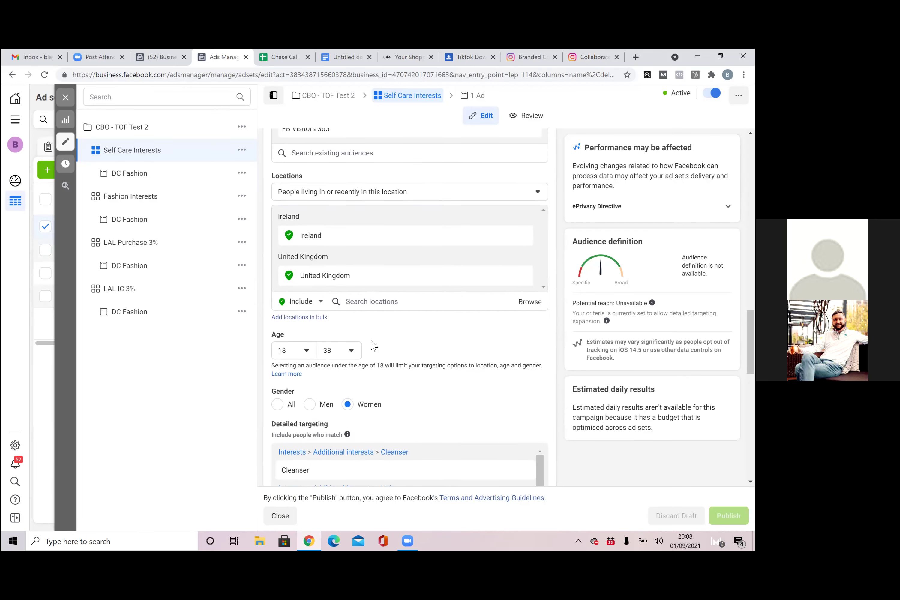
scroll(373, 345, down, 1)
scroll(372, 345, down, 10)
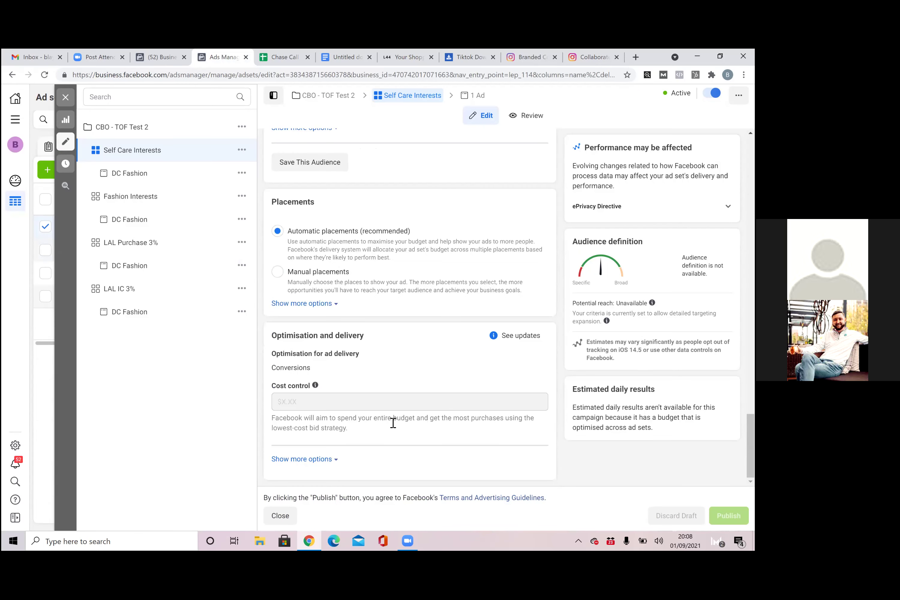
click(65, 97)
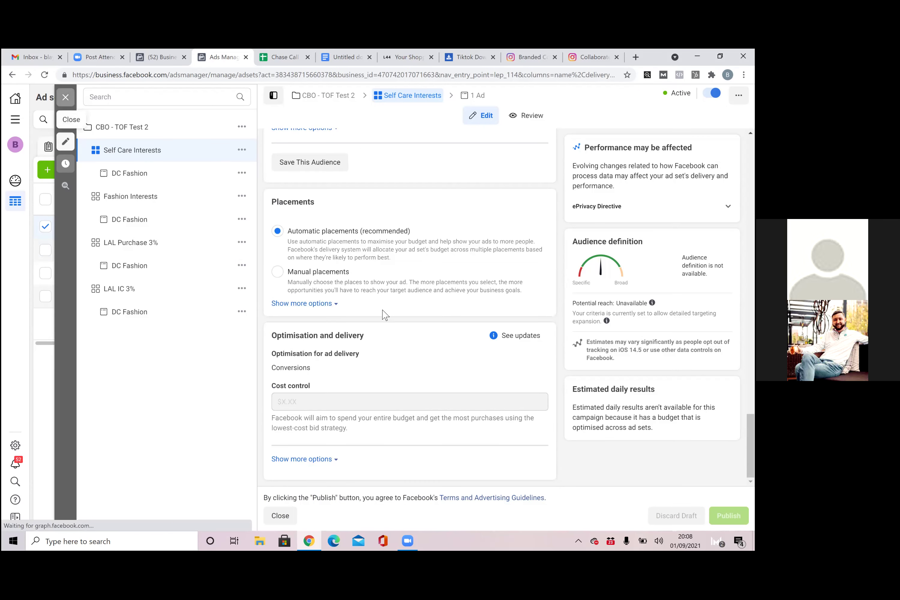
drag(291, 344, 702, 343)
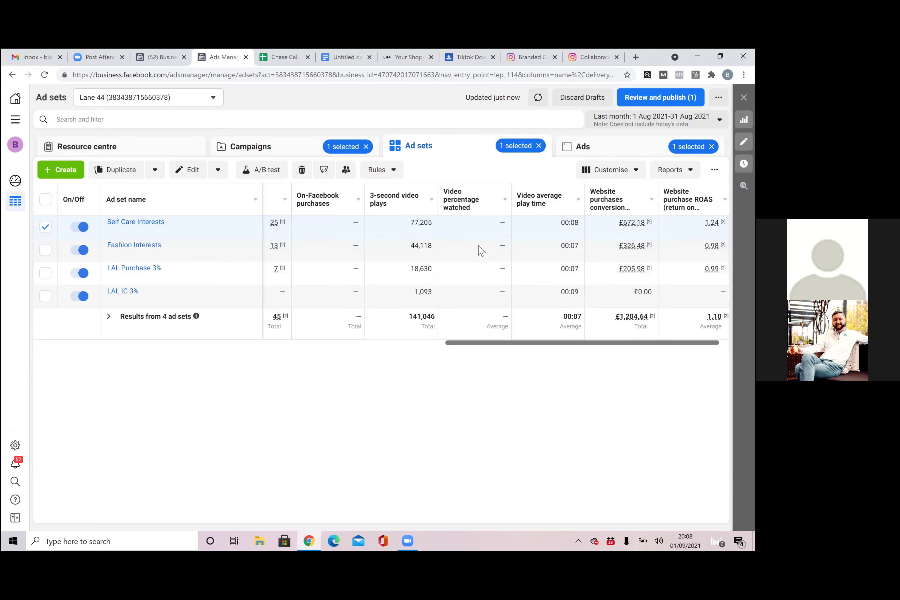
Open the CBO - BOF Test campaign's Engaged Web Visits 30d ad set for editing and examine its included and excluded custom audiences
click(302, 149)
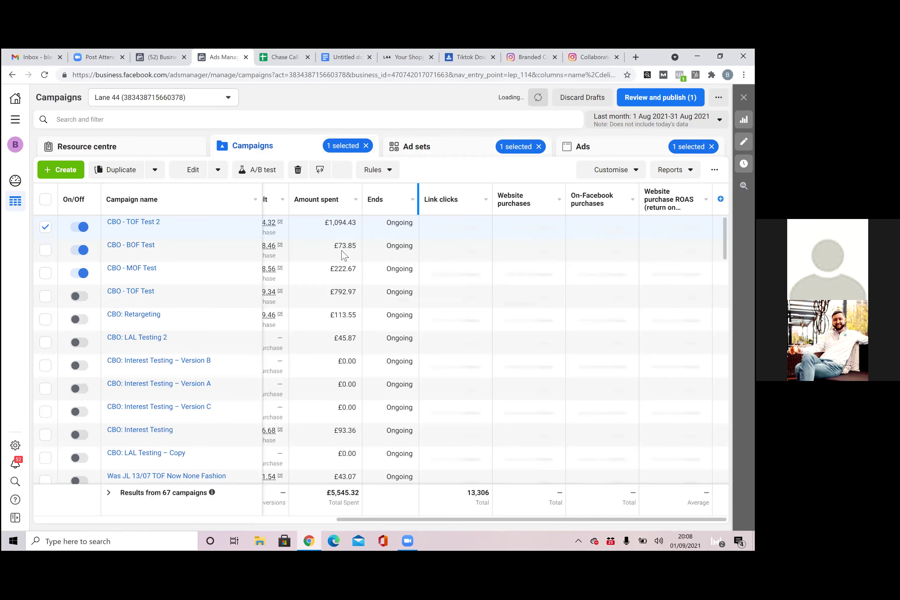
click(256, 237)
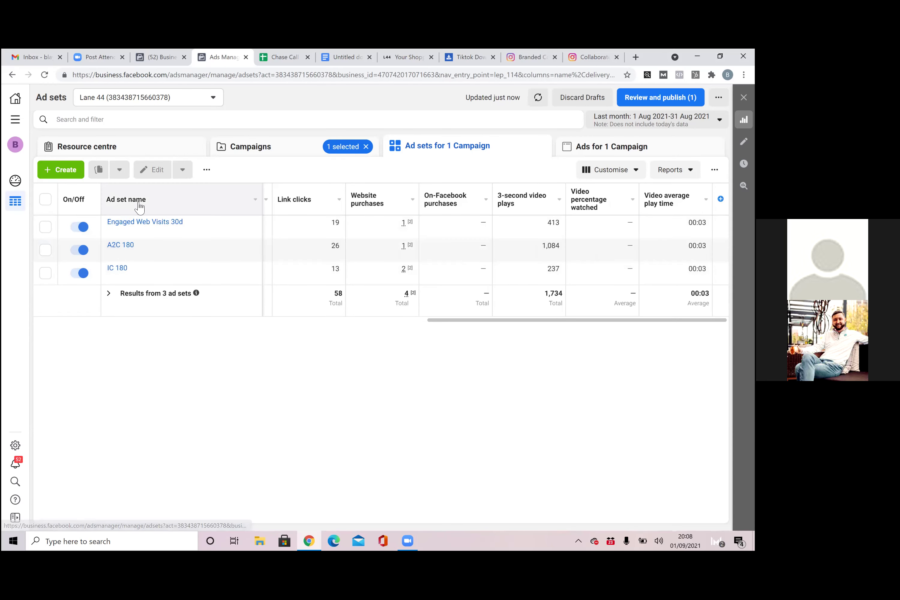
click(165, 232)
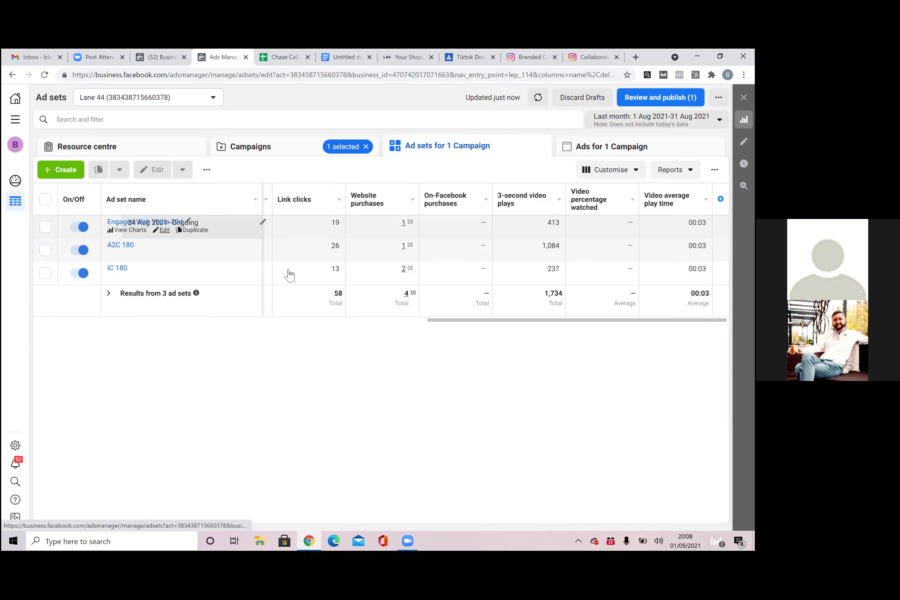
scroll(387, 408, down, 15)
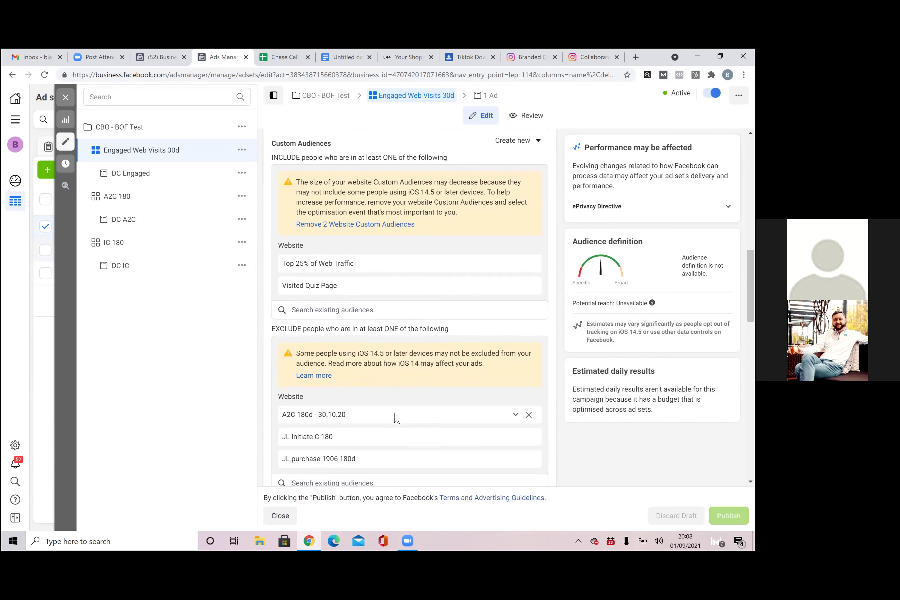
scroll(395, 417, down, 1)
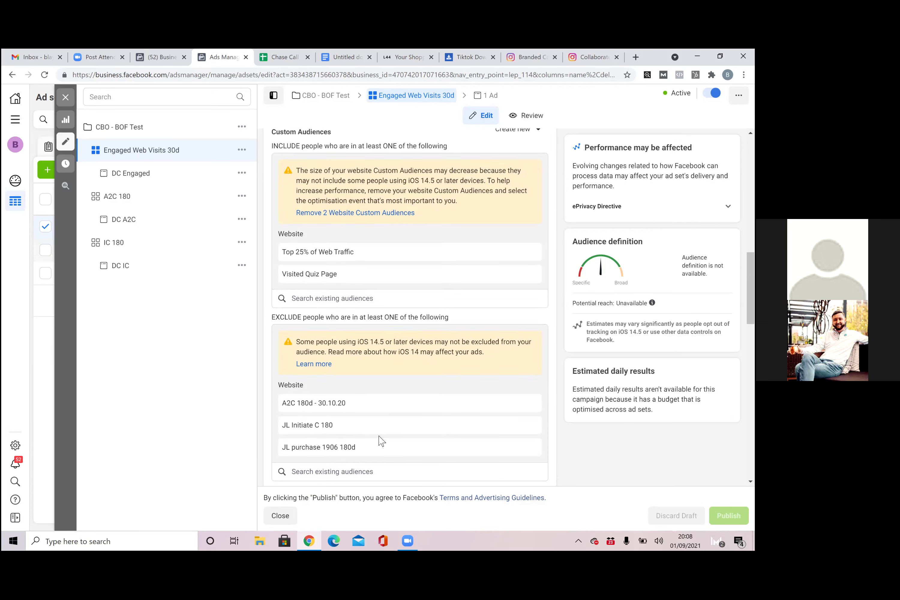
scroll(381, 434, down, 2)
scroll(381, 433, down, 5)
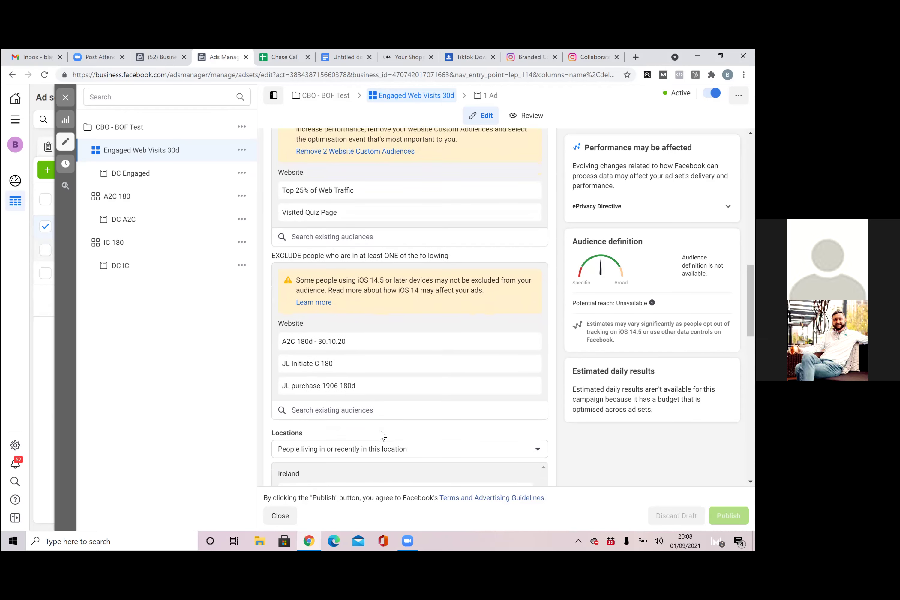
scroll(445, 426, up, 14)
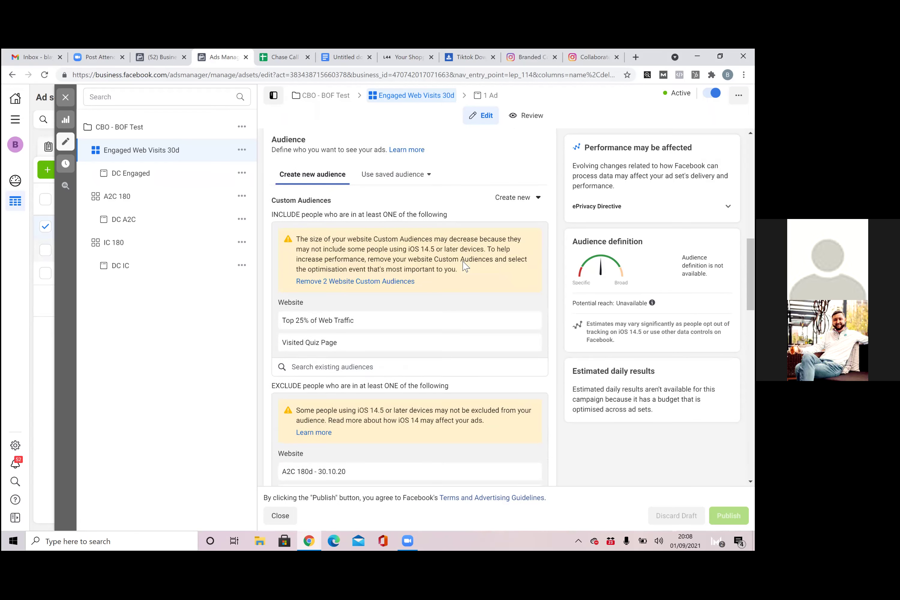
Start a new custom audience for the Engaged Web Visits 30d ad set with Shopping as its source
click(531, 227)
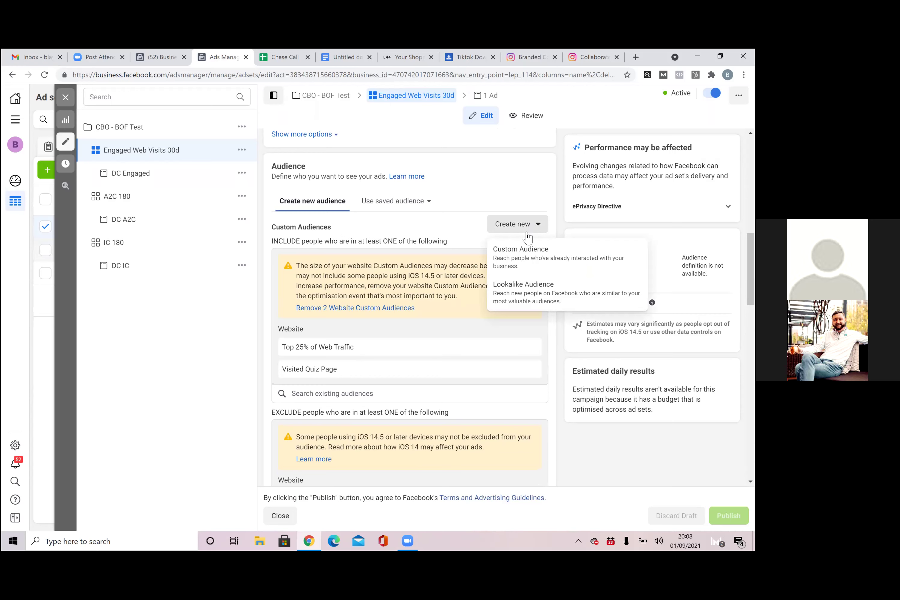
click(601, 270)
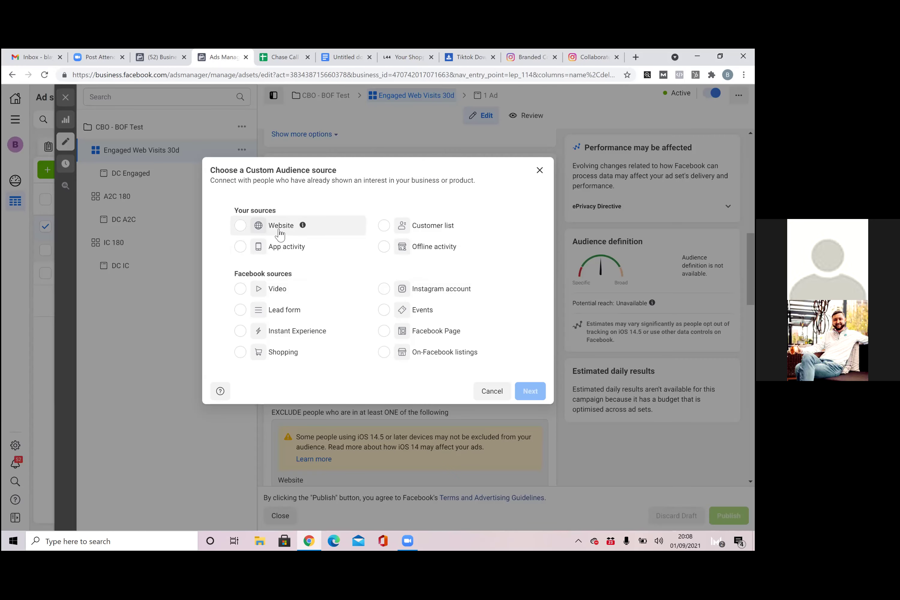
click(260, 228)
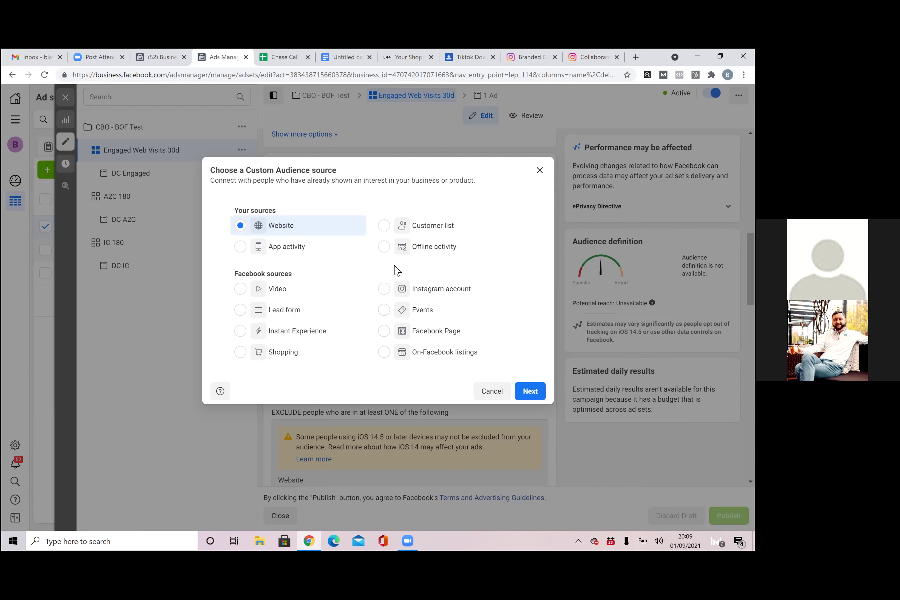
click(259, 296)
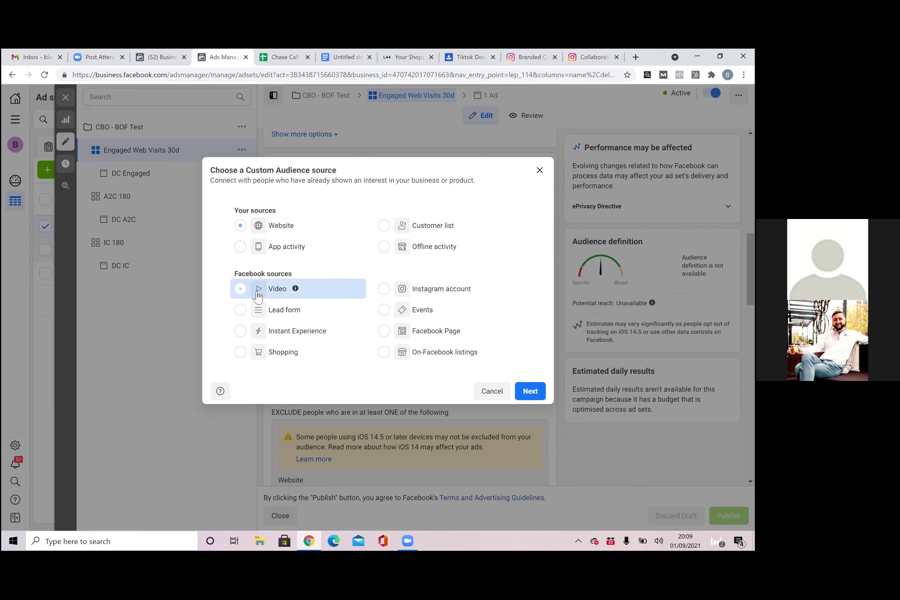
click(290, 352)
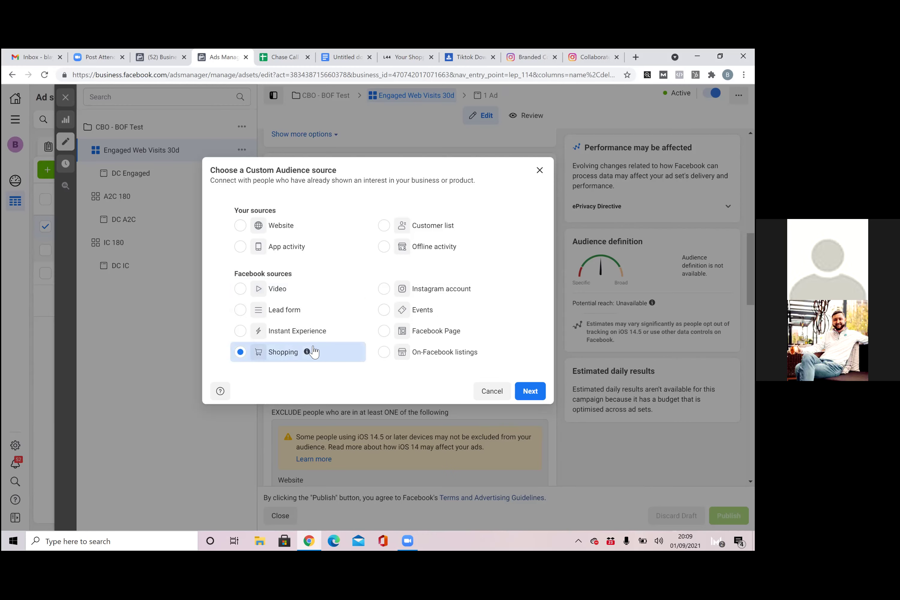
click(531, 391)
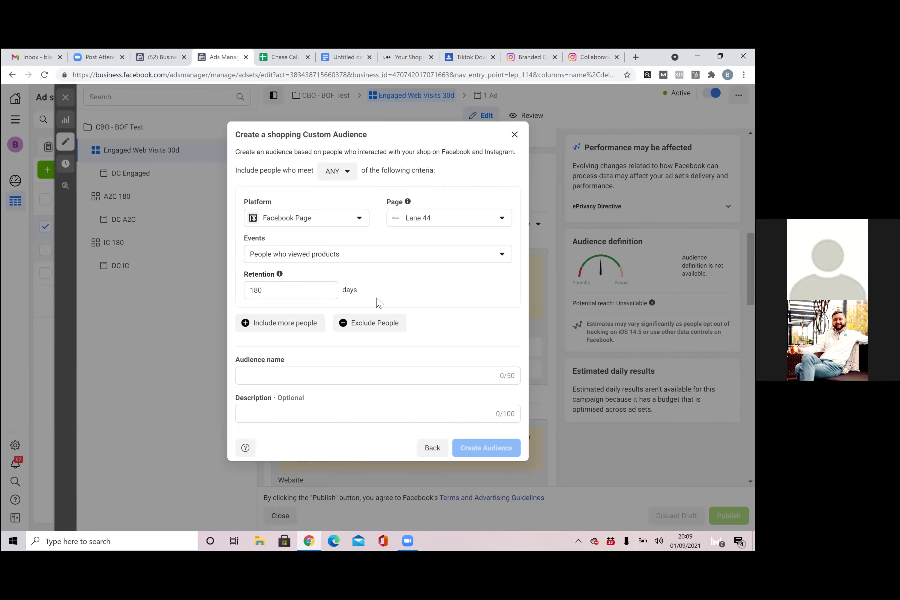
Set the shopping audience's platform to Instagram account, inspect the available events, and close the dialog and ad set editor without creating it
click(347, 218)
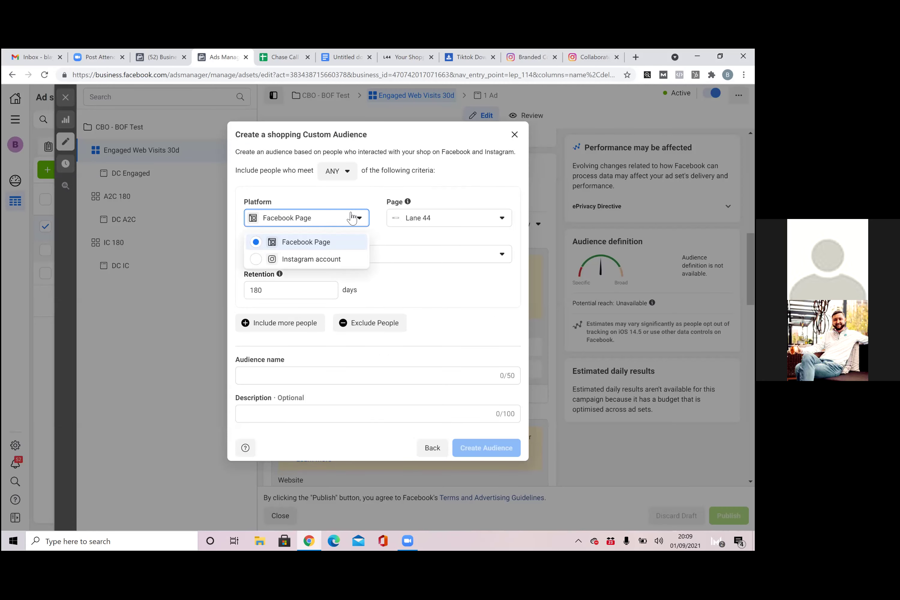
click(321, 259)
click(330, 255)
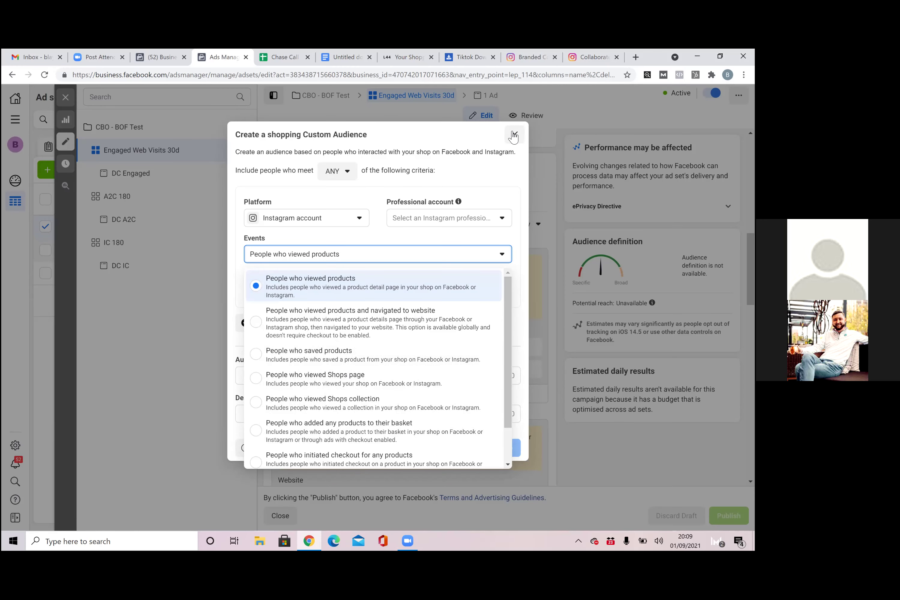
click(107, 170)
click(65, 100)
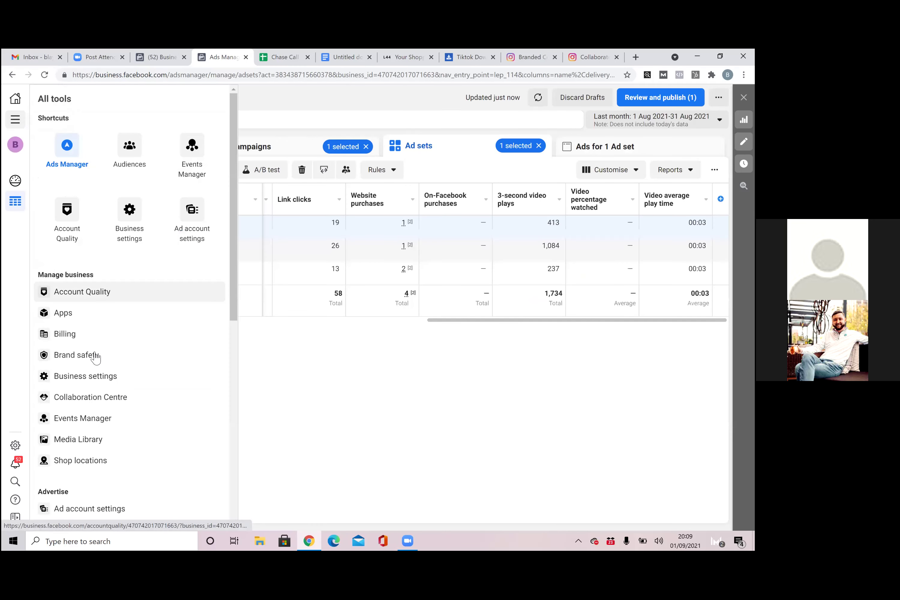
Look through the list of all business tools and open Commerce Manager
scroll(87, 297, down, 5)
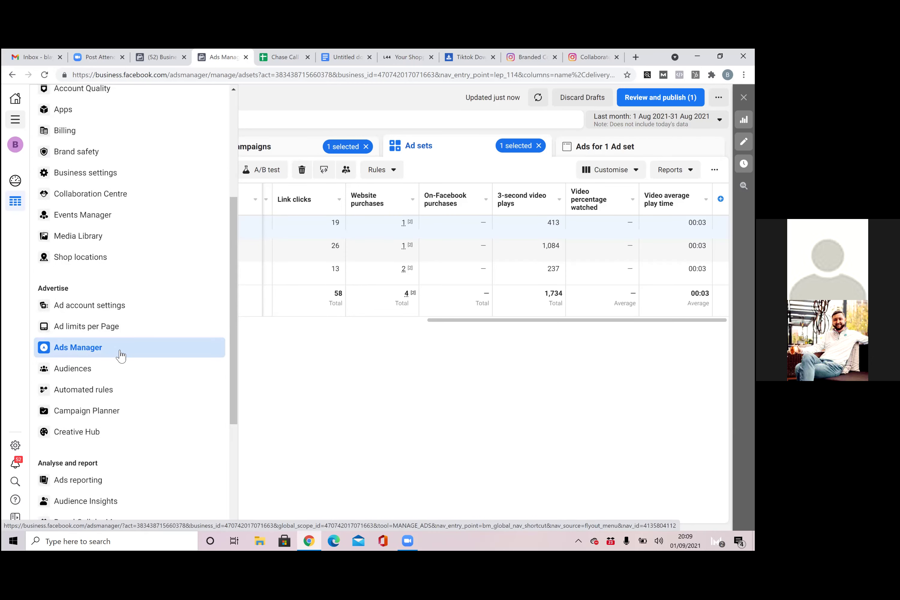
scroll(121, 355, down, 5)
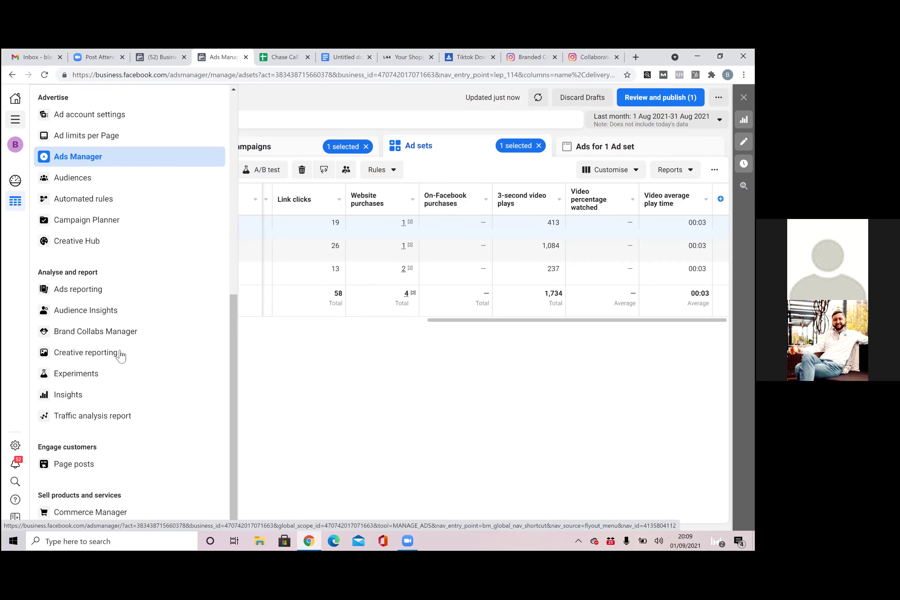
scroll(121, 355, up, 1)
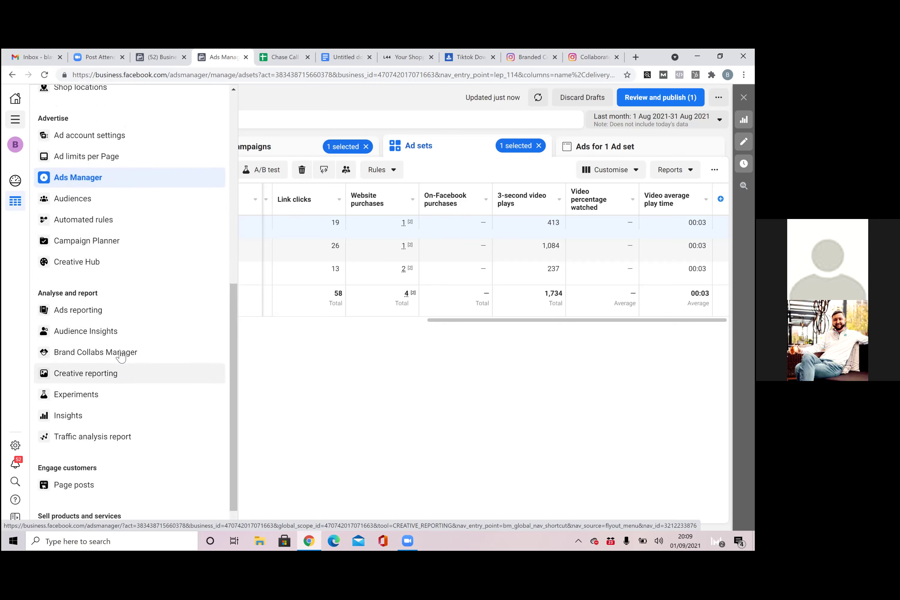
scroll(128, 387, down, 1)
click(101, 512)
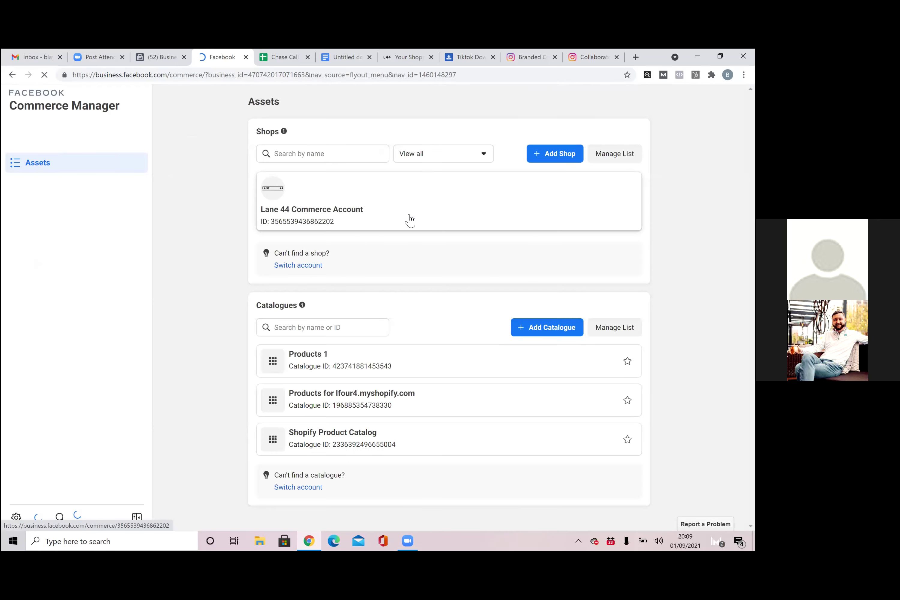
Open the Lane 44 Commerce Account, dismiss the introductory tips and examine the overview's catalogue, insights and issues
click(313, 161)
click(256, 189)
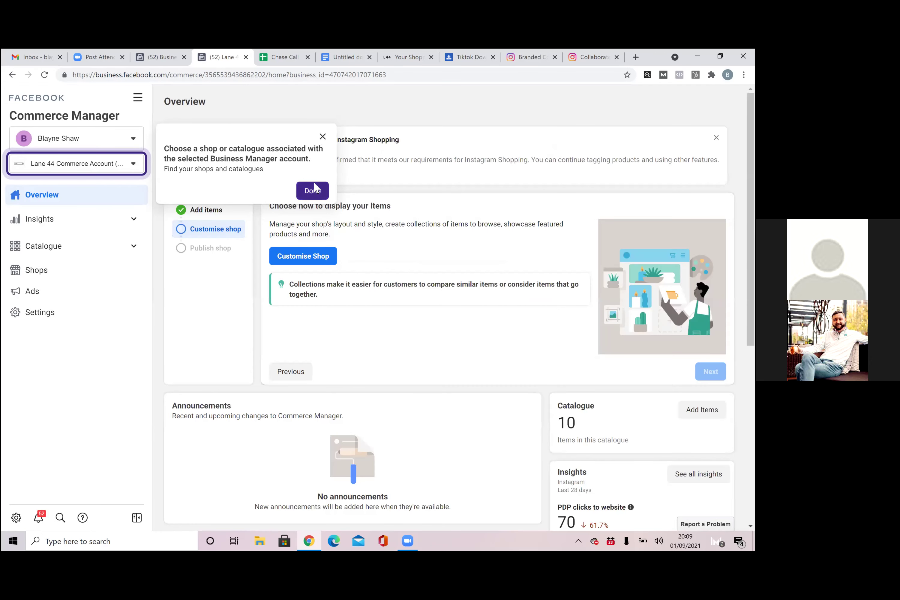
click(314, 192)
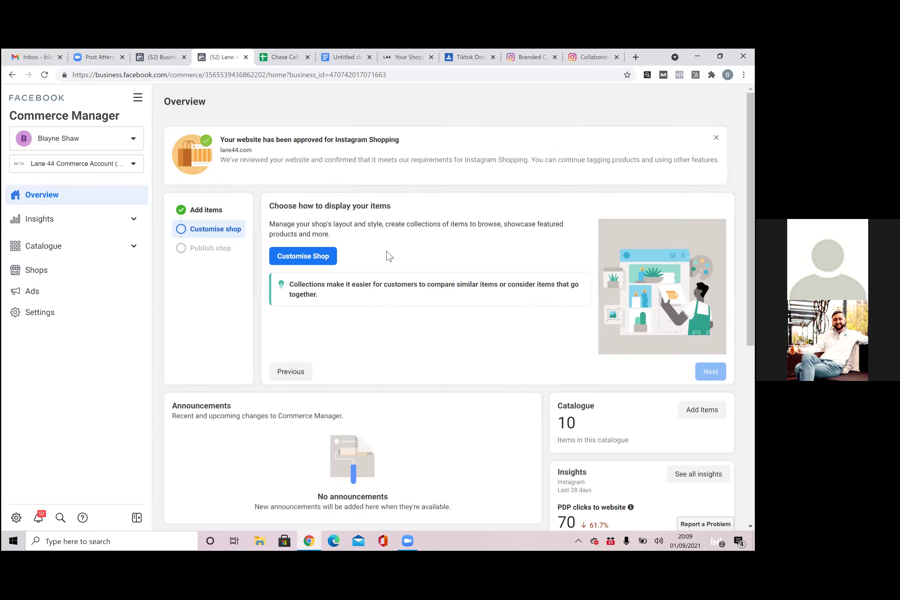
scroll(351, 298, down, 1)
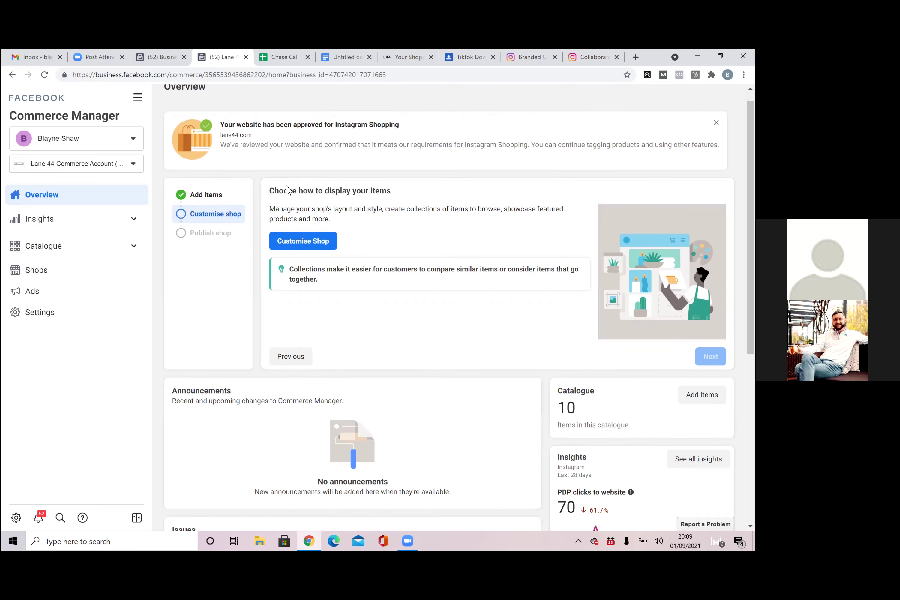
scroll(461, 344, down, 2)
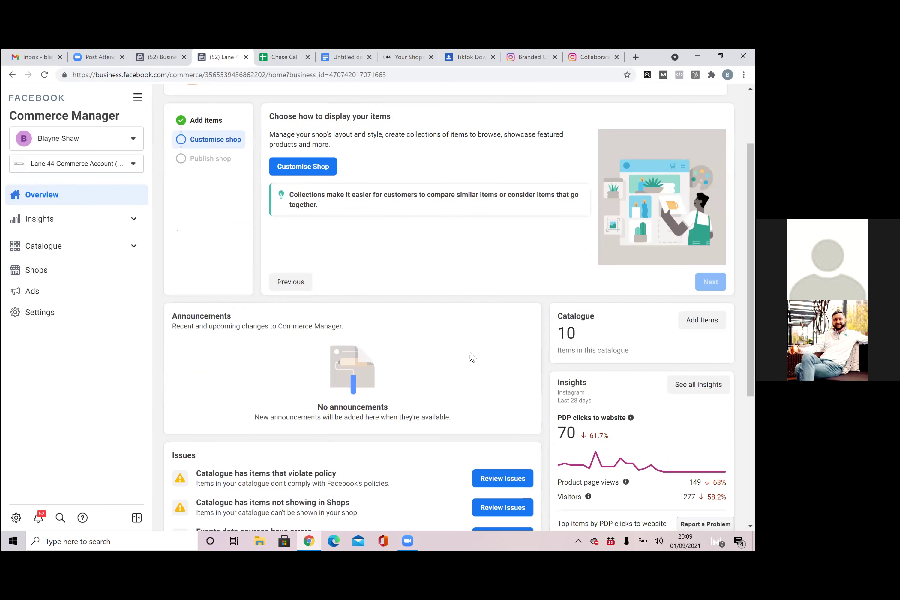
scroll(472, 357, down, 2)
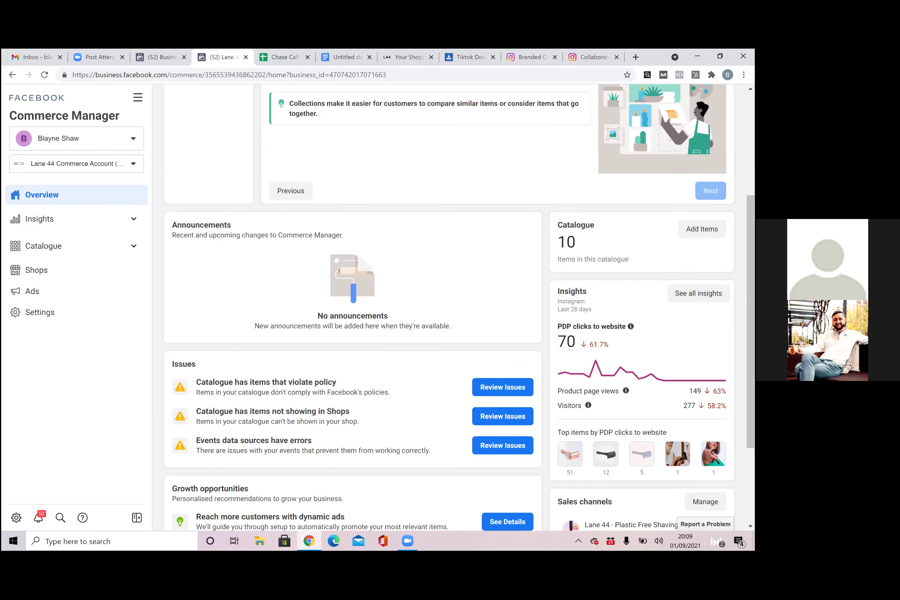
Open the shop's Insights overview, examine its performance, top tagged content and visitor data, and view the Performance report
scroll(579, 376, down, 2)
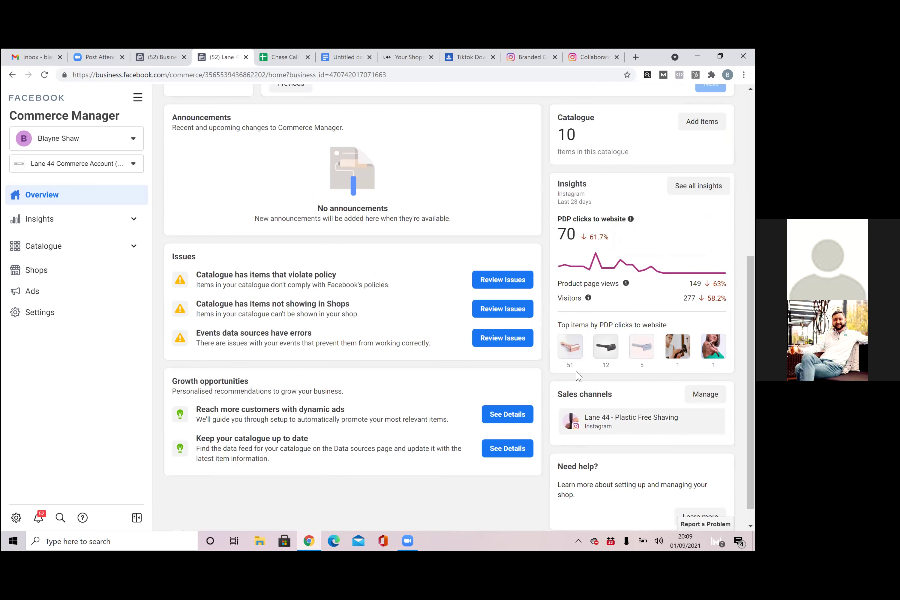
click(90, 226)
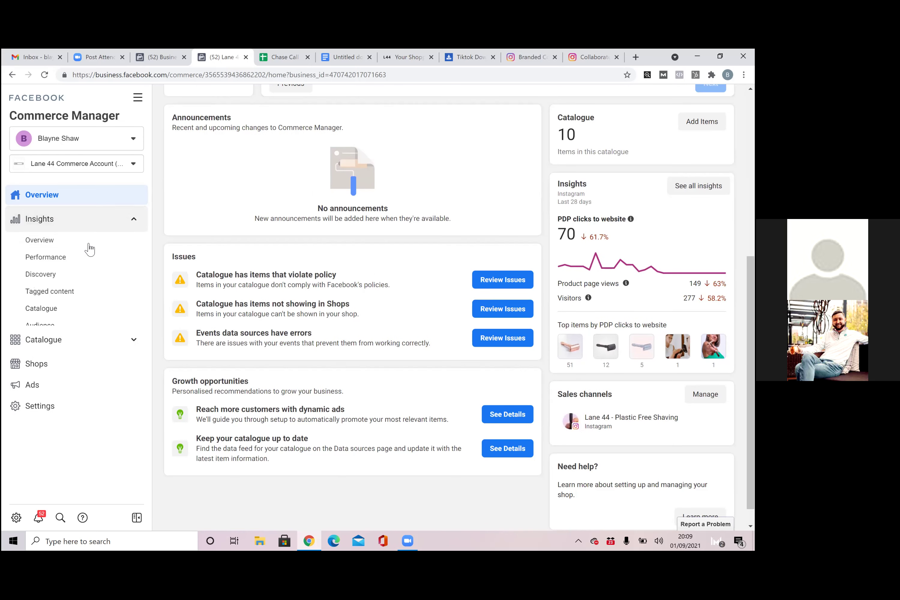
click(59, 241)
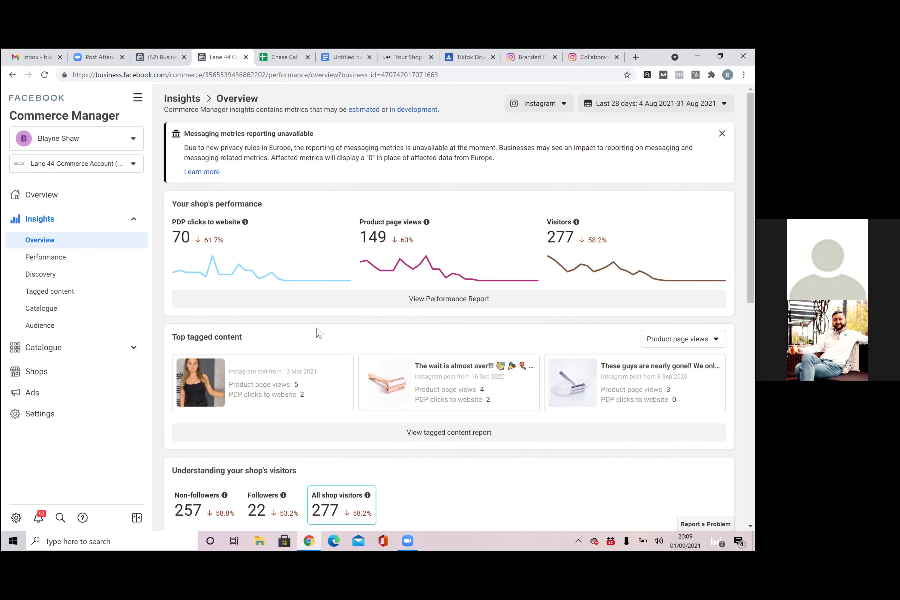
scroll(337, 353, down, 2)
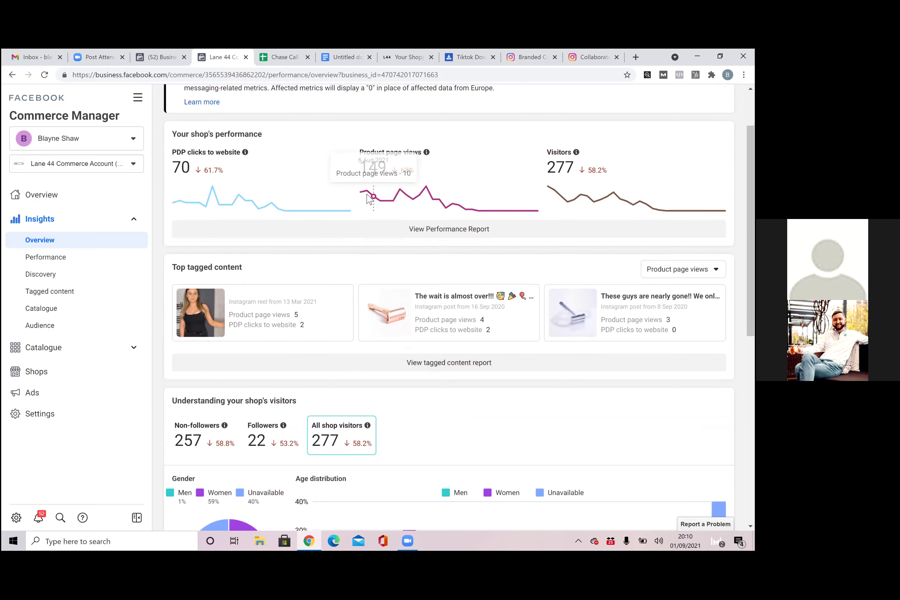
scroll(312, 376, down, 1)
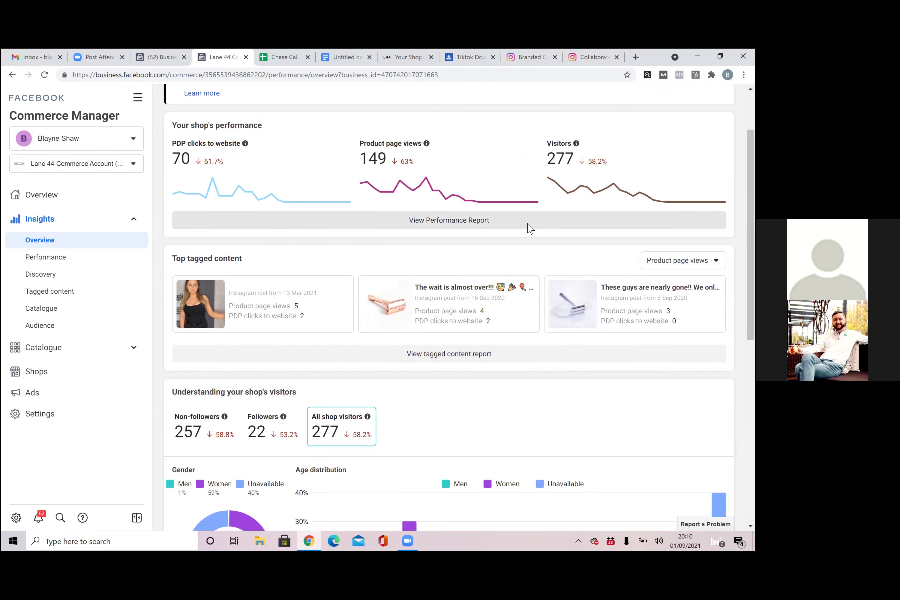
scroll(320, 431, down, 8)
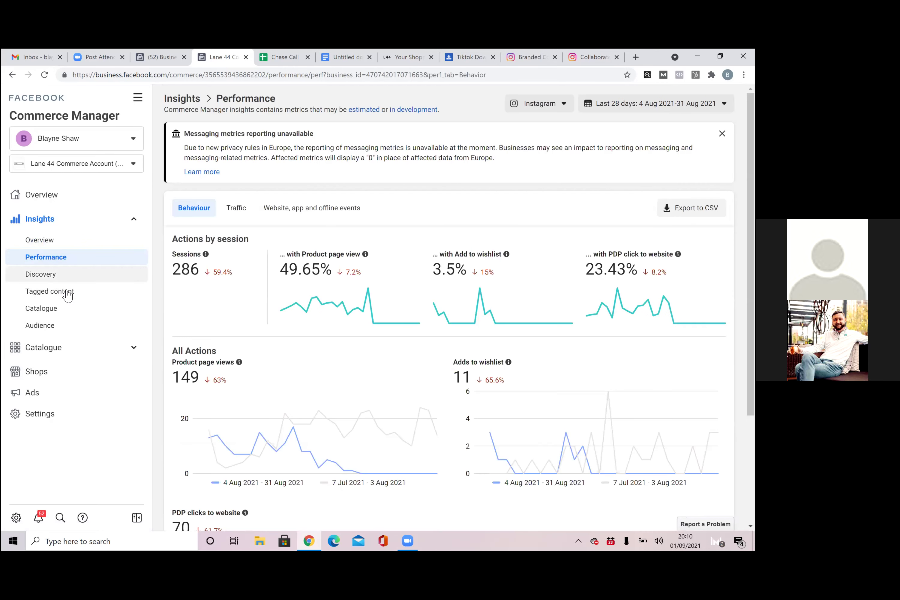
Open the tagged content report, look through its content table, and briefly check the SnapTik TikTok download page before returning
click(62, 291)
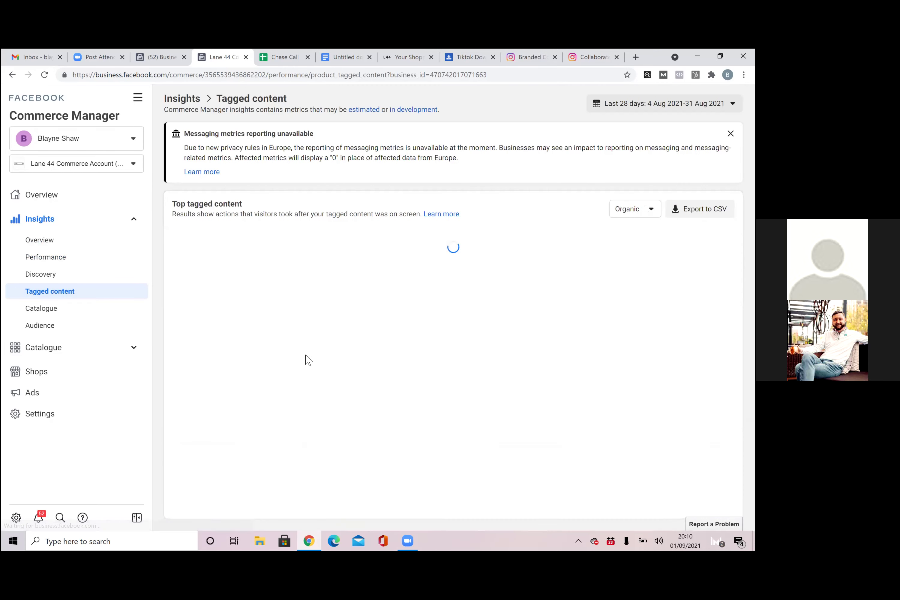
scroll(226, 309, down, 1)
scroll(227, 309, down, 5)
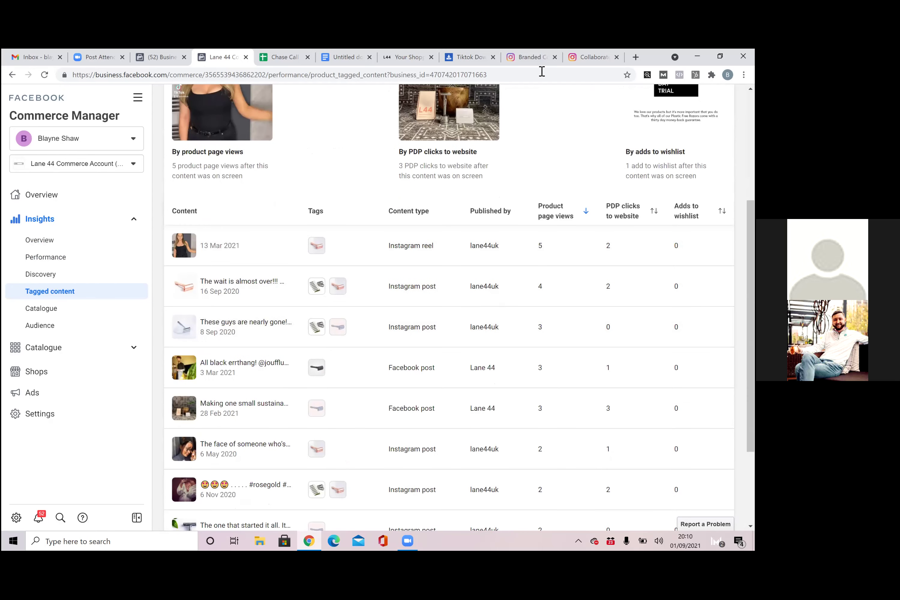
click(468, 57)
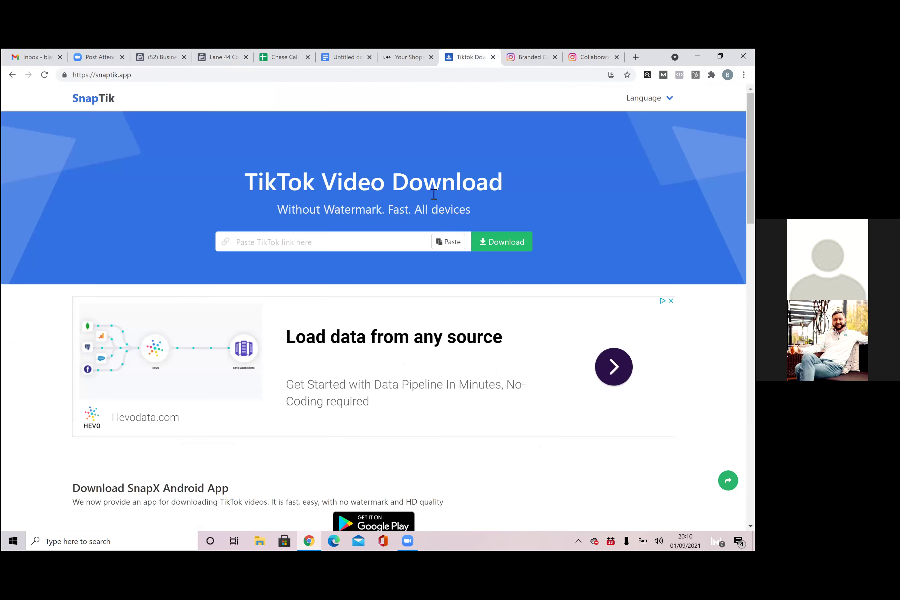
click(212, 59)
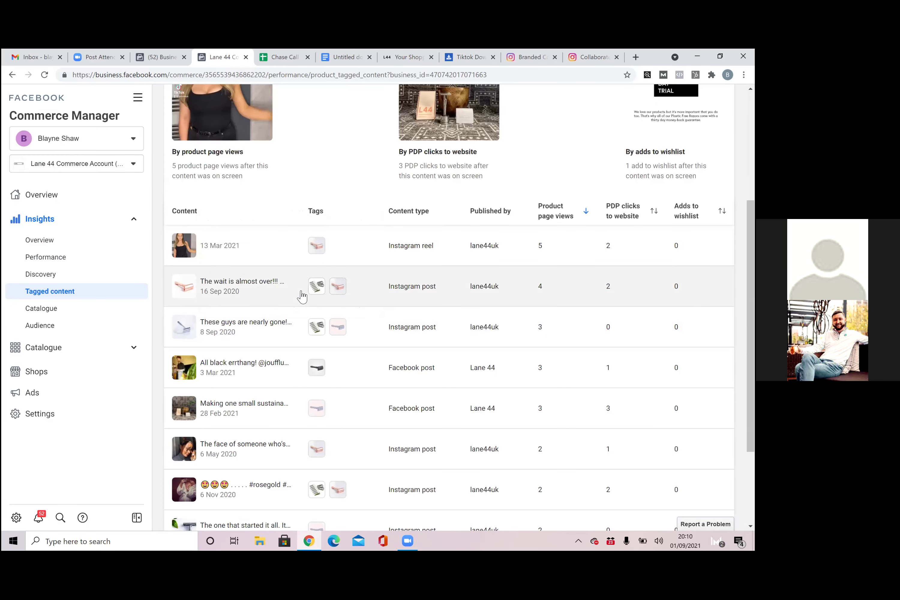
Compare the organic tagged posts by product page views and clicks to website, and set the report to Paid content
scroll(338, 181, up, 2)
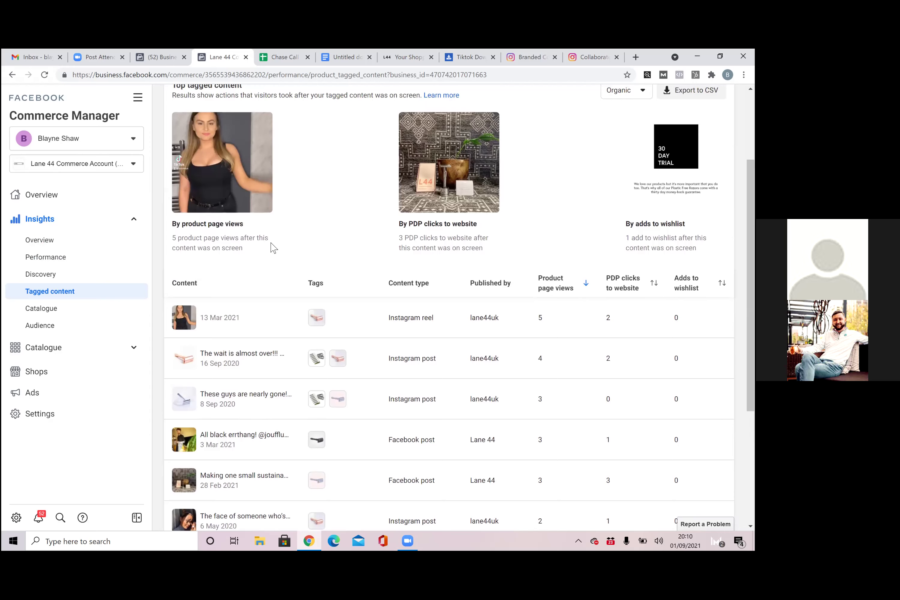
scroll(281, 310, down, 2)
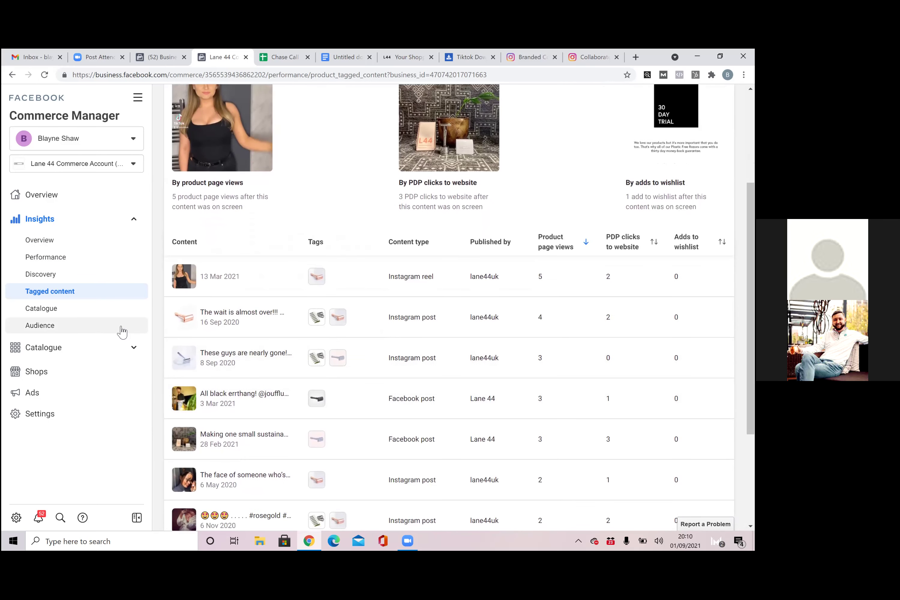
scroll(250, 375, down, 4)
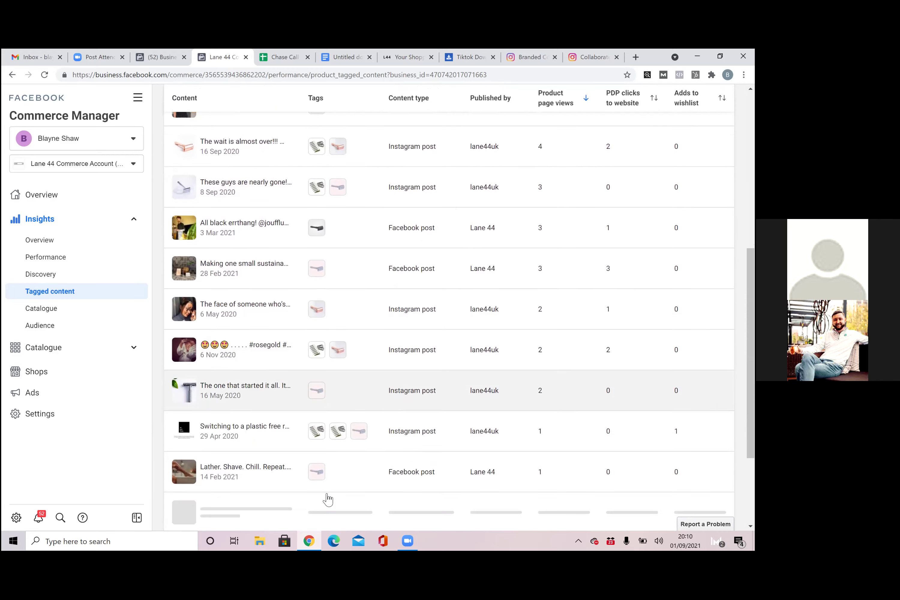
scroll(346, 297, up, 5)
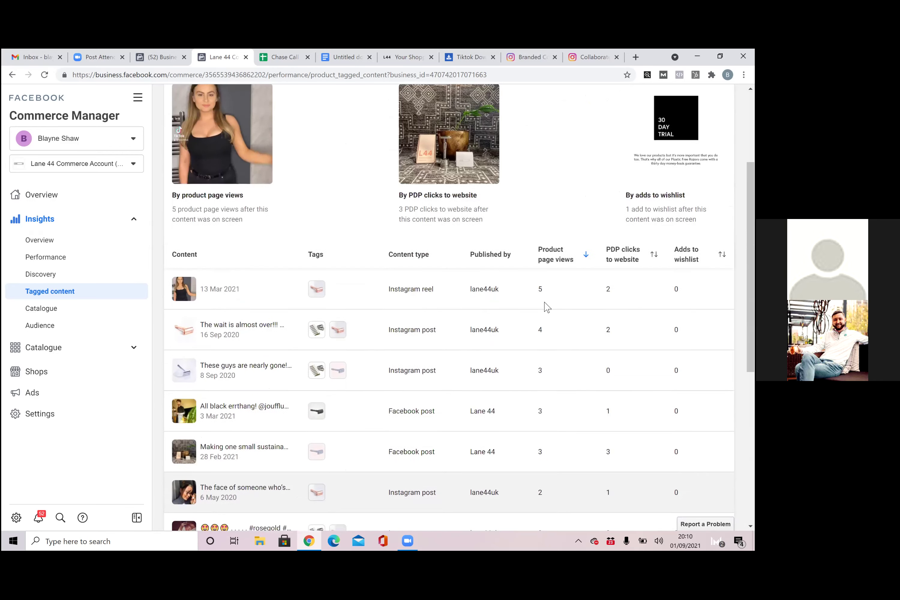
scroll(547, 308, up, 4)
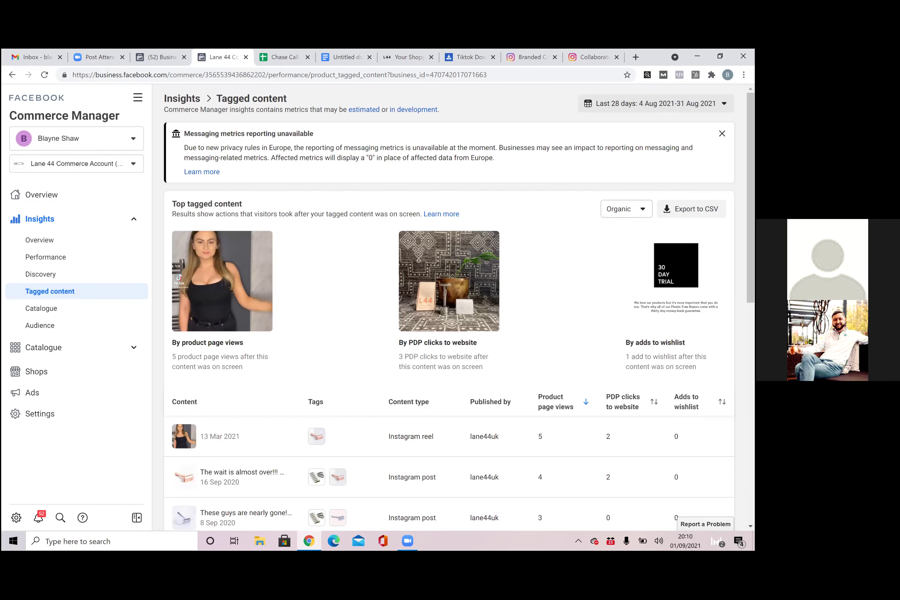
click(622, 209)
click(616, 251)
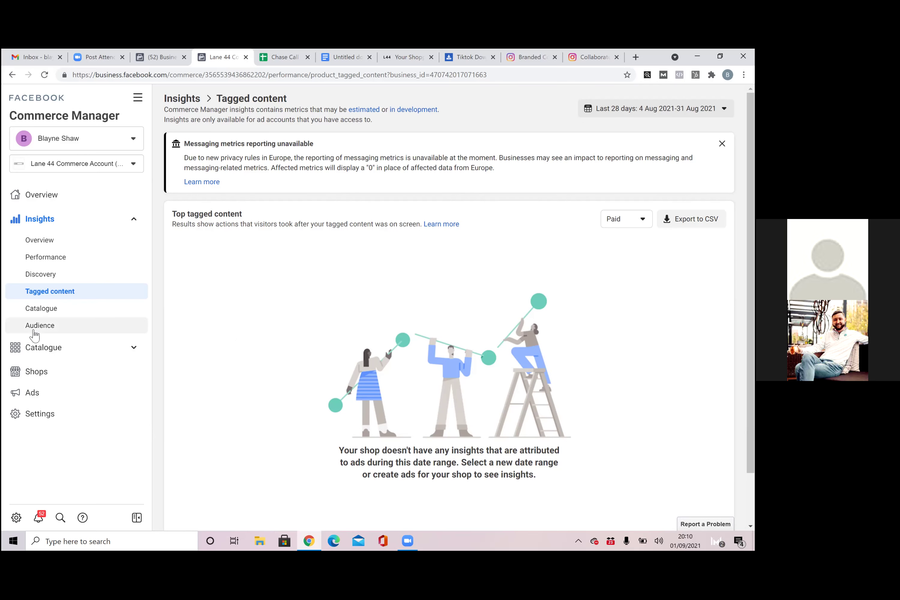
Check the Shops and Settings pages, and review the commerce overview's shop setup, issues, growth opportunities and sales channels
click(59, 374)
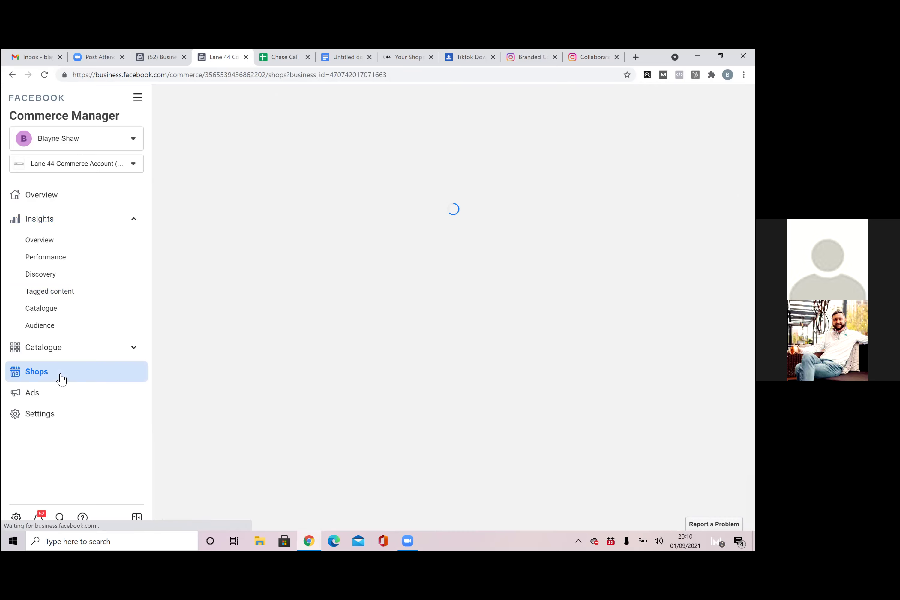
click(63, 413)
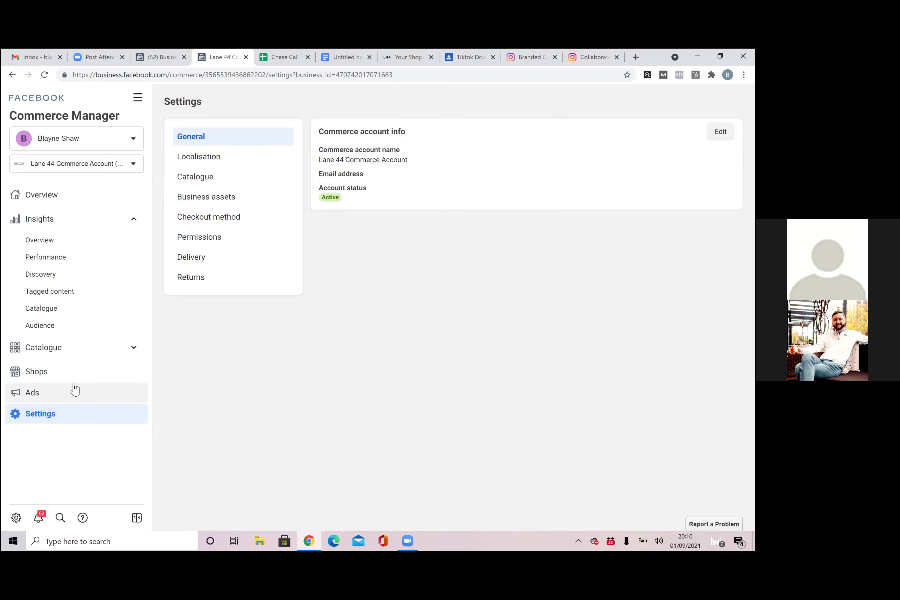
click(95, 198)
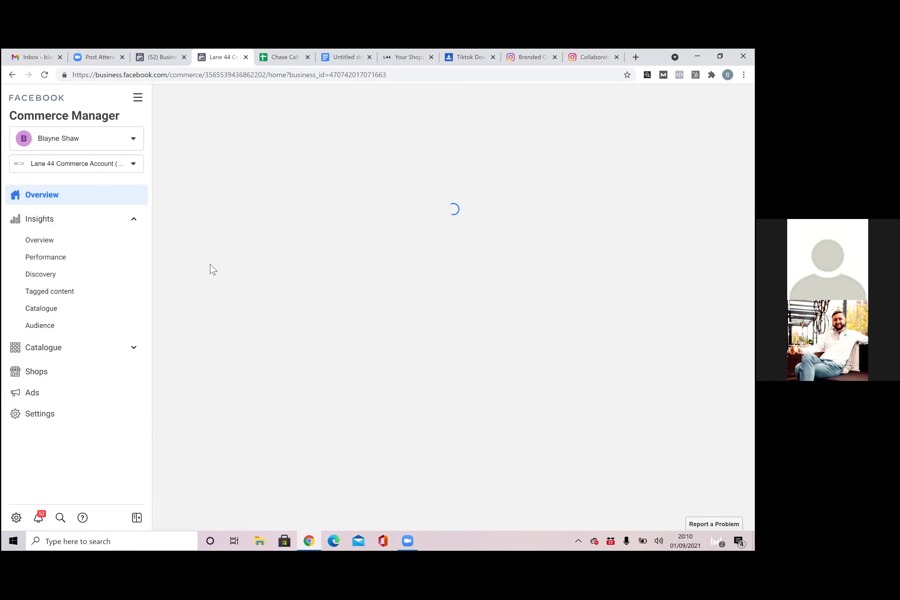
scroll(248, 317, down, 1)
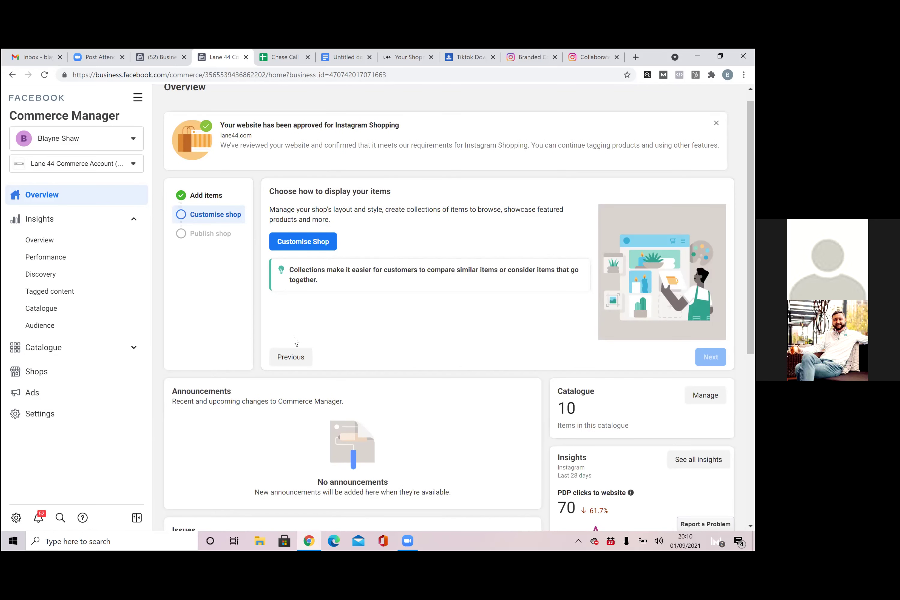
scroll(385, 425, down, 3)
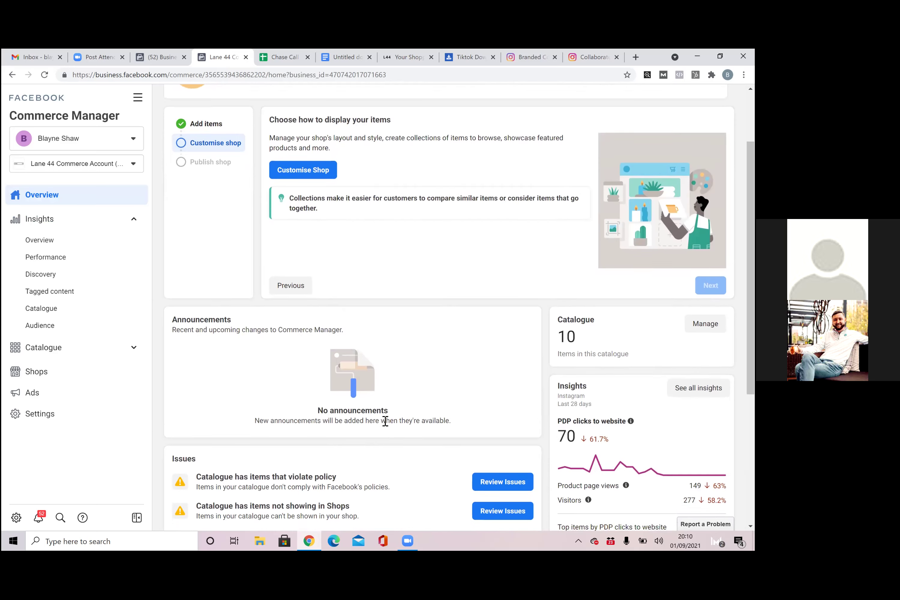
scroll(385, 425, down, 2)
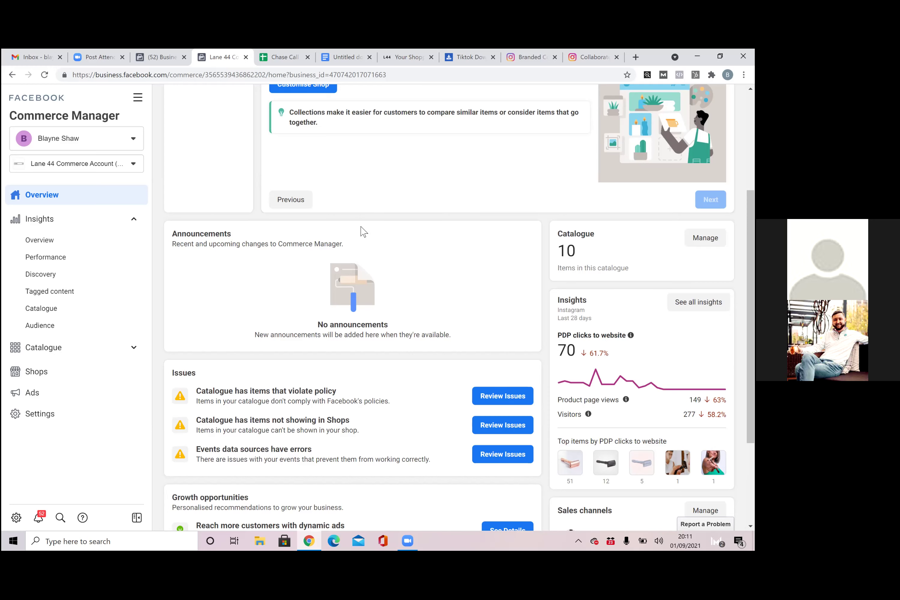
scroll(349, 267, down, 3)
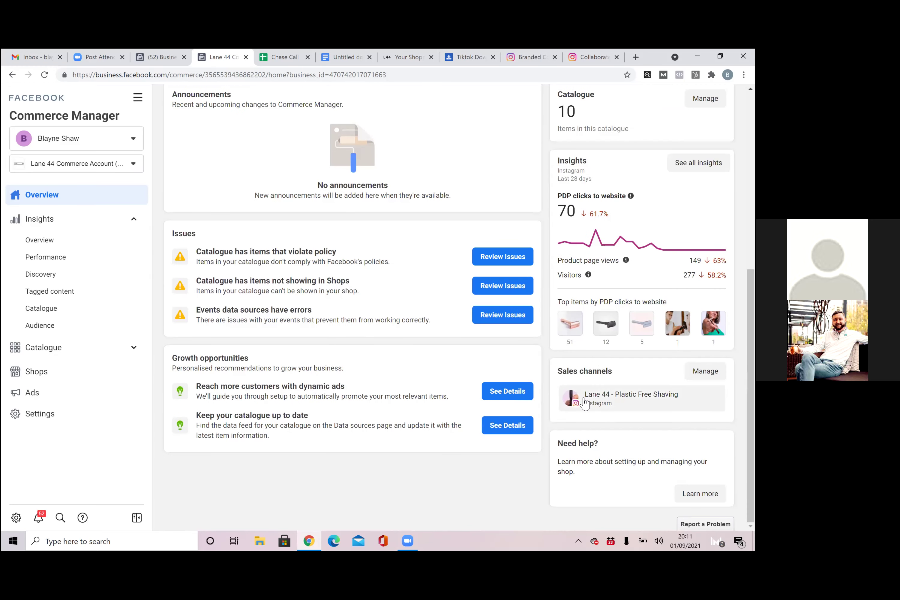
Inspect the shop's status under Shops, the general commerce account settings, and the catalogue's traffic ads setup
click(59, 381)
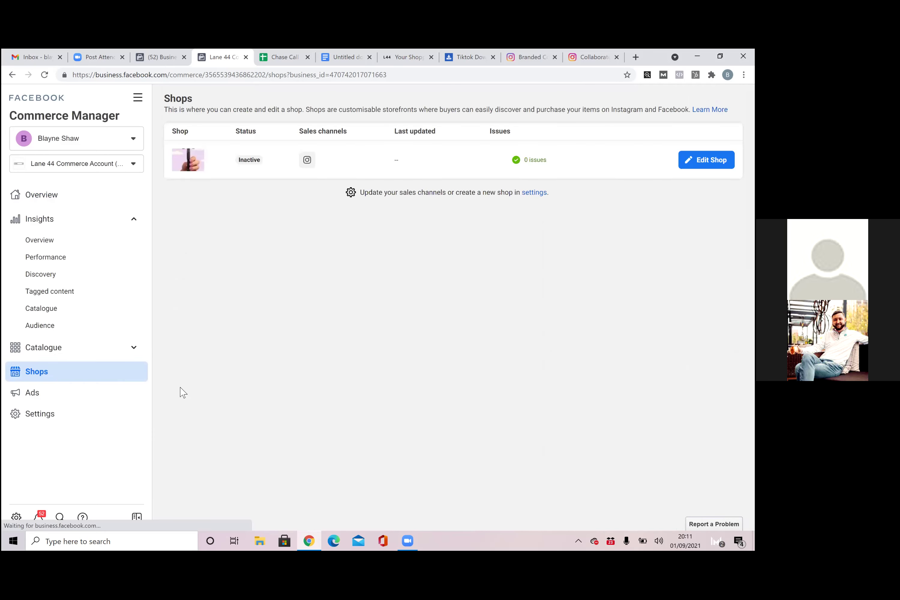
click(79, 419)
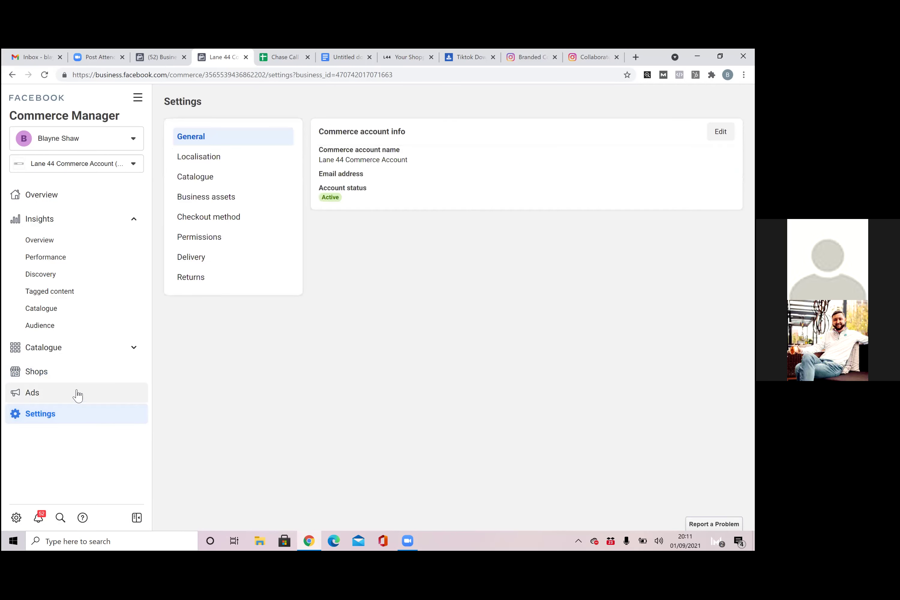
click(76, 393)
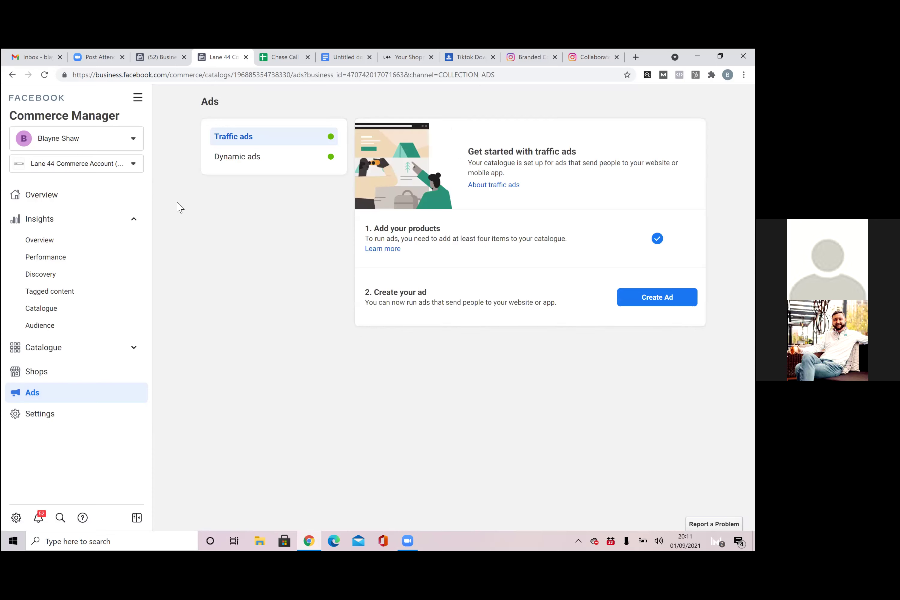
Open the Collaboration Centre in a new tab, read its collaborative ads introduction, and return to Commerce Manager
click(138, 98)
scroll(221, 190, down, 1)
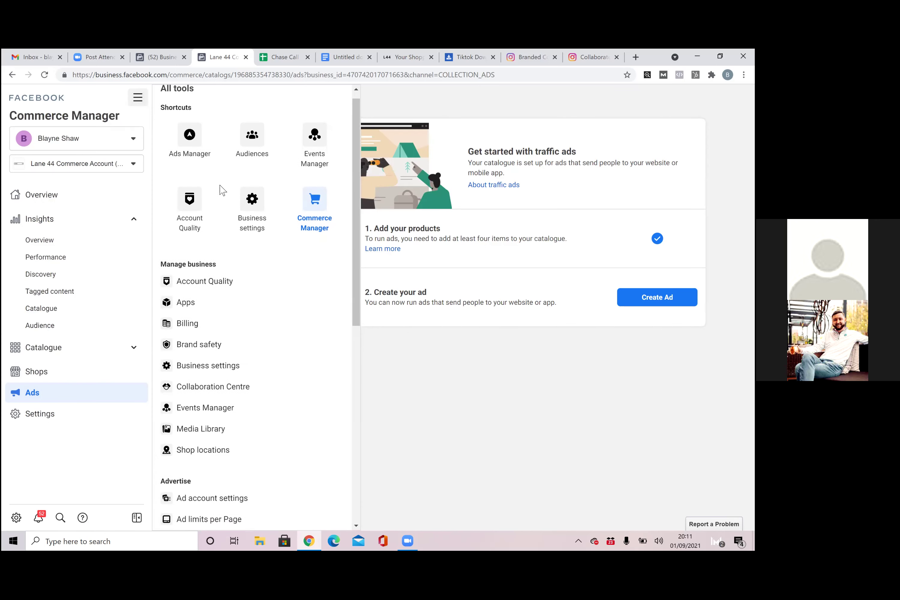
right_click(223, 388)
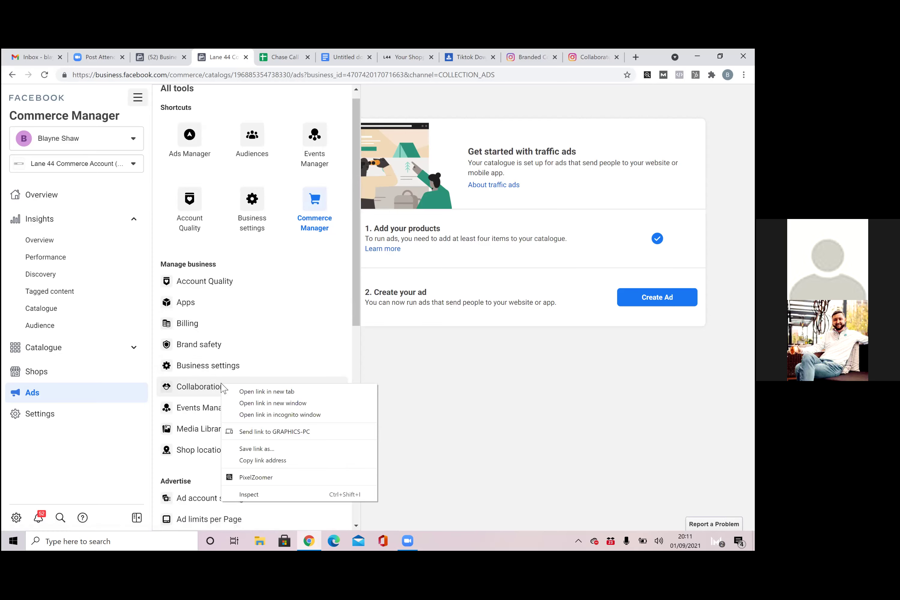
click(258, 392)
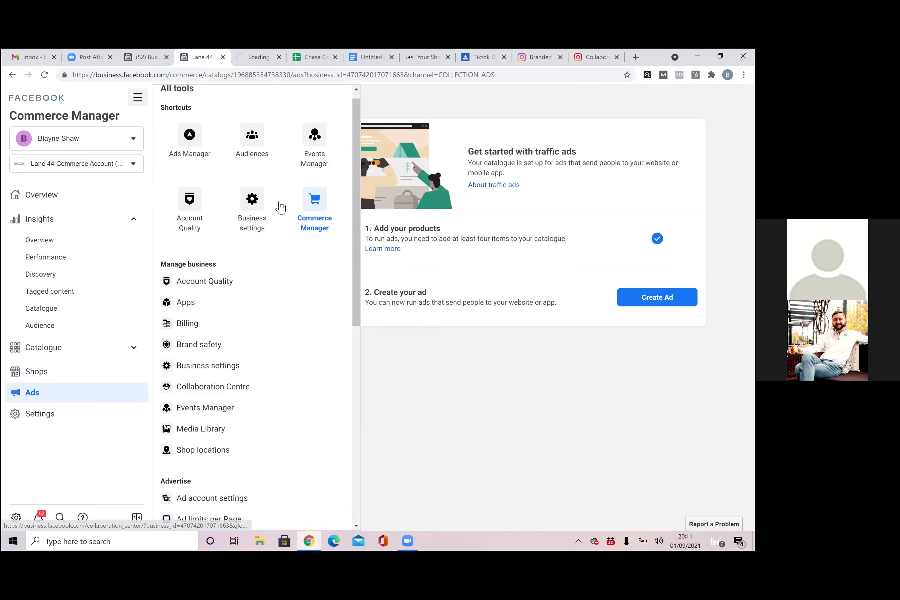
click(254, 58)
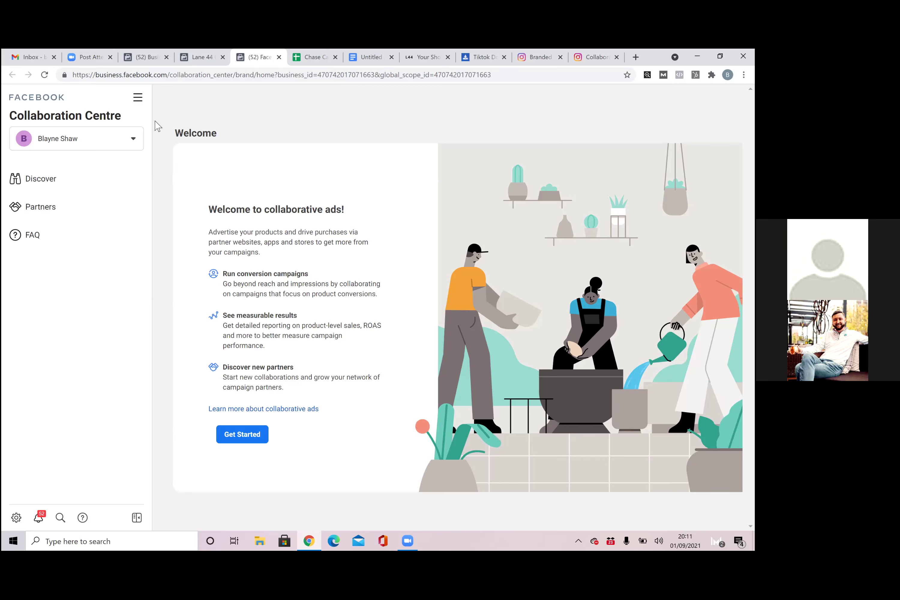
click(200, 58)
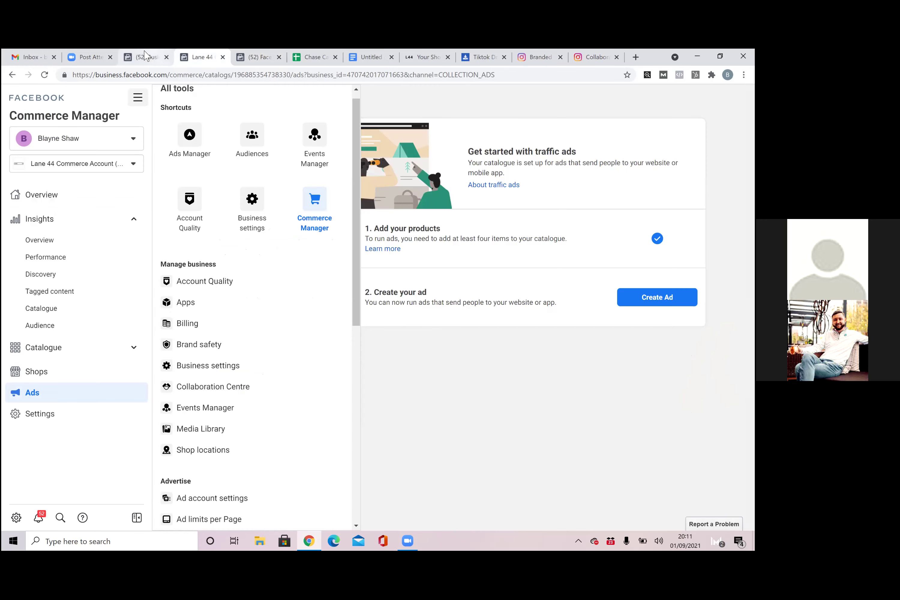
Open Ads Manager, switch from the Back Up ad account to the main Lane 44 account, and select the CBO - BOF Test campaign
click(201, 135)
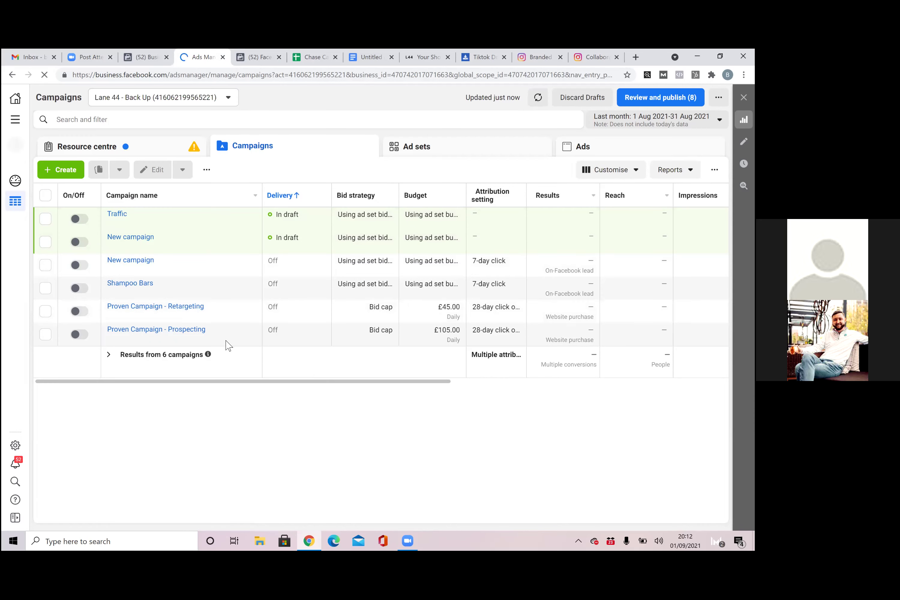
click(172, 101)
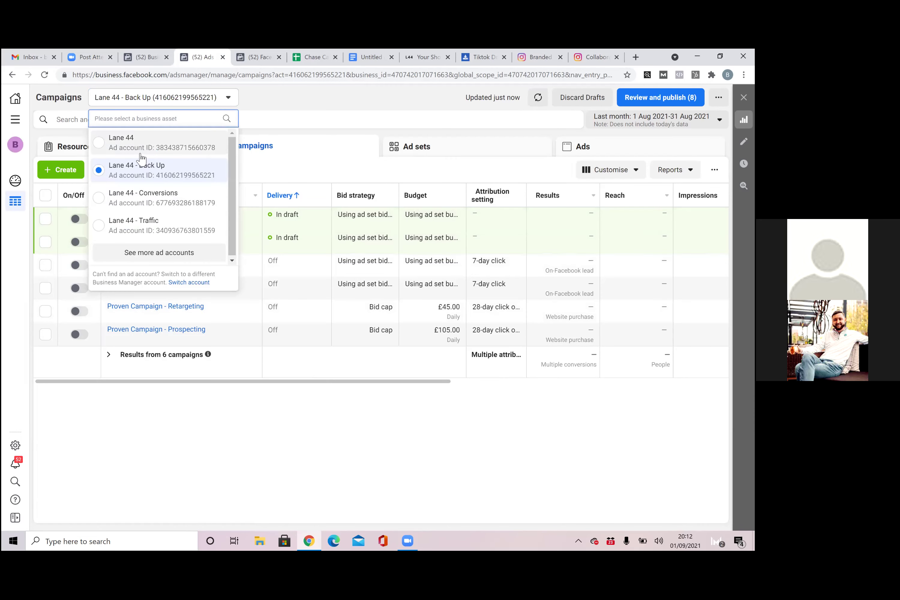
click(141, 143)
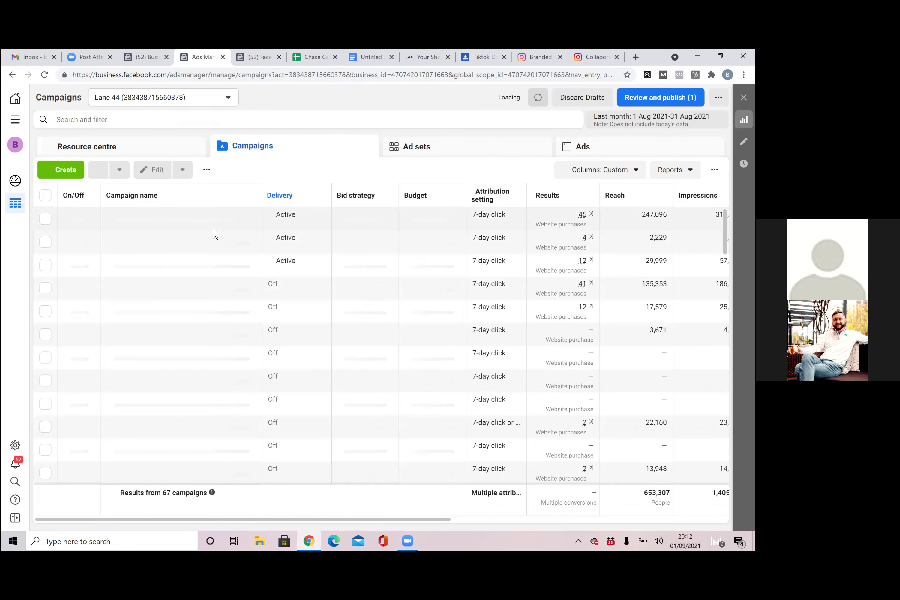
click(216, 237)
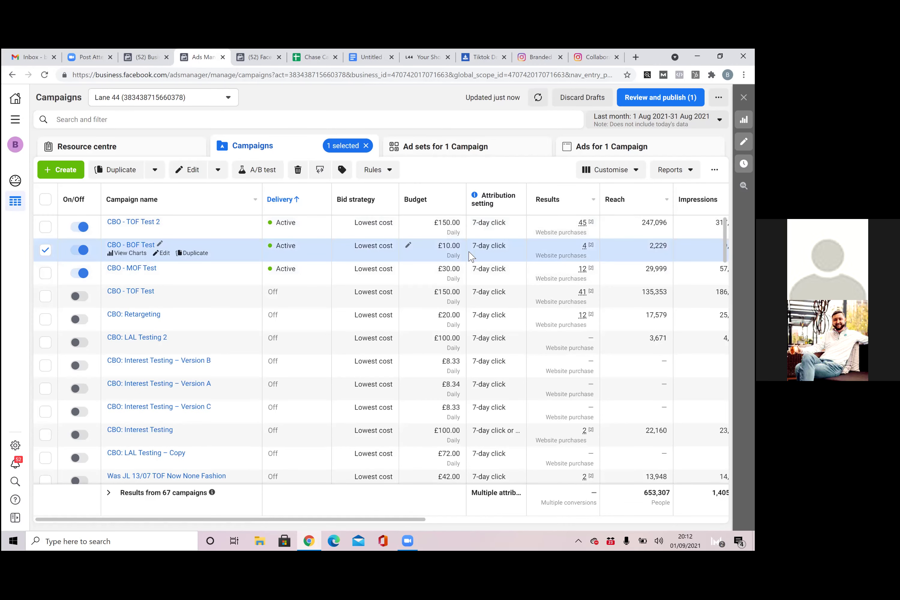
View the ad sets of the CBO - MOF Test campaign and return to the campaign list
click(460, 269)
click(422, 146)
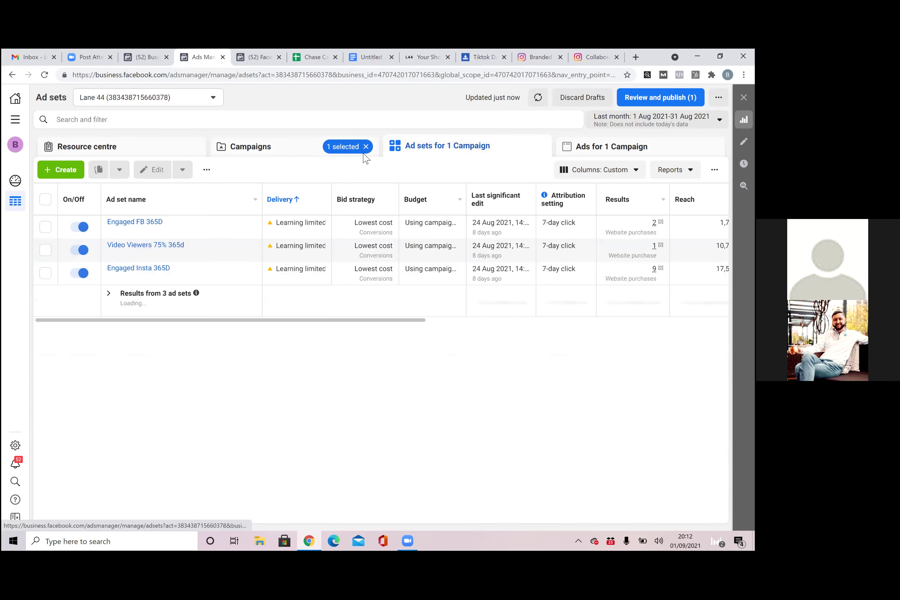
click(348, 157)
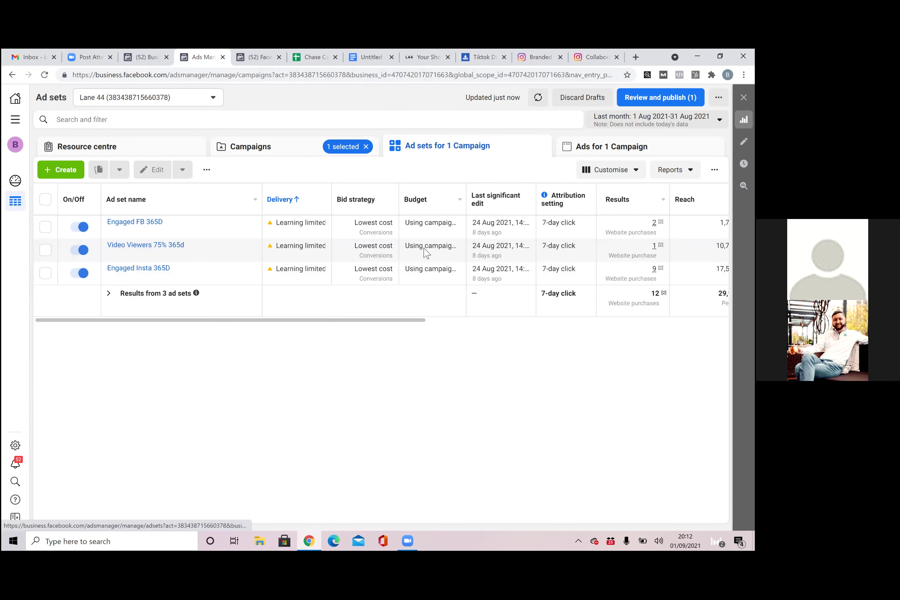
Select only the CBO - TOF Test 2 campaign and review its ad sets' spend, link clicks, purchases, video plays and ROAS
click(469, 228)
click(466, 121)
click(422, 114)
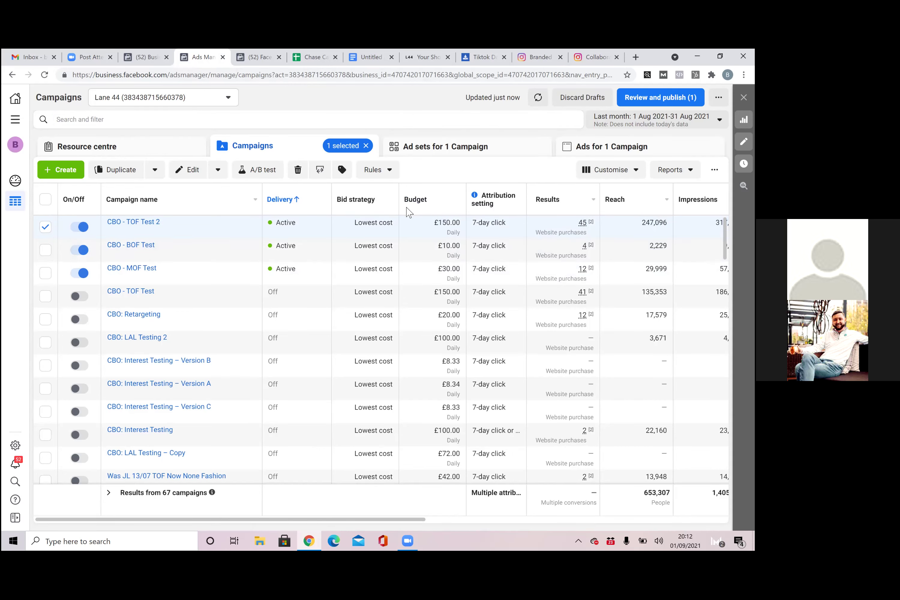
click(418, 149)
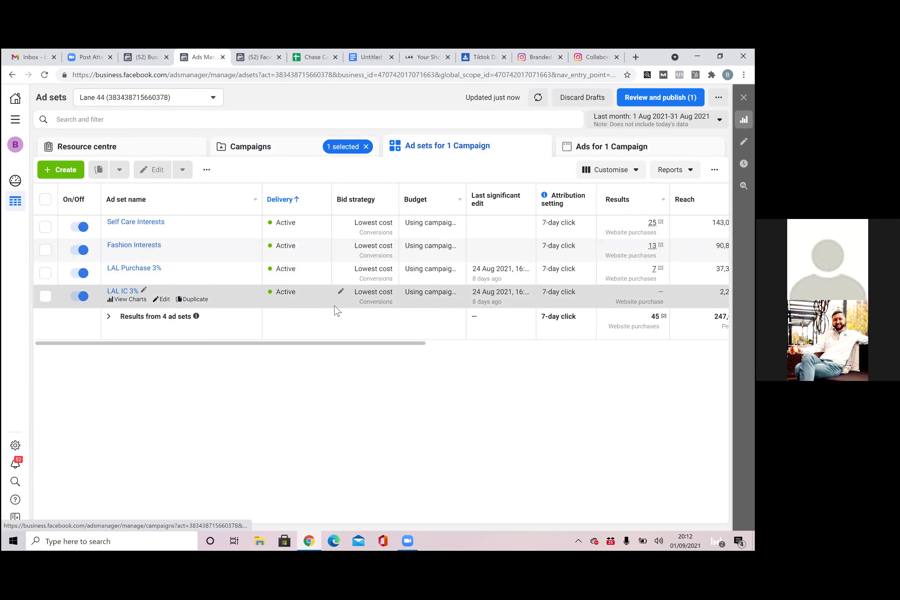
drag(301, 344, 566, 327)
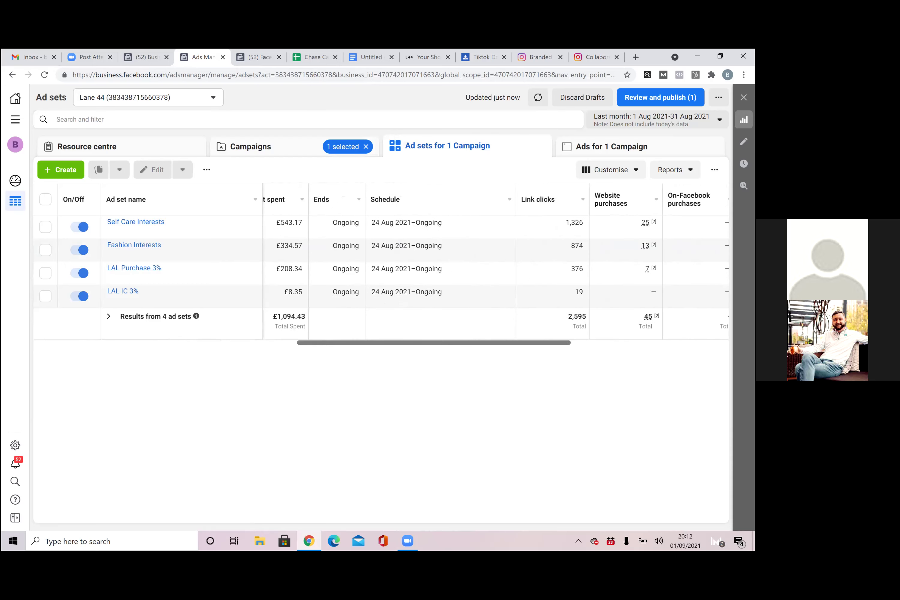
drag(542, 348, 709, 345)
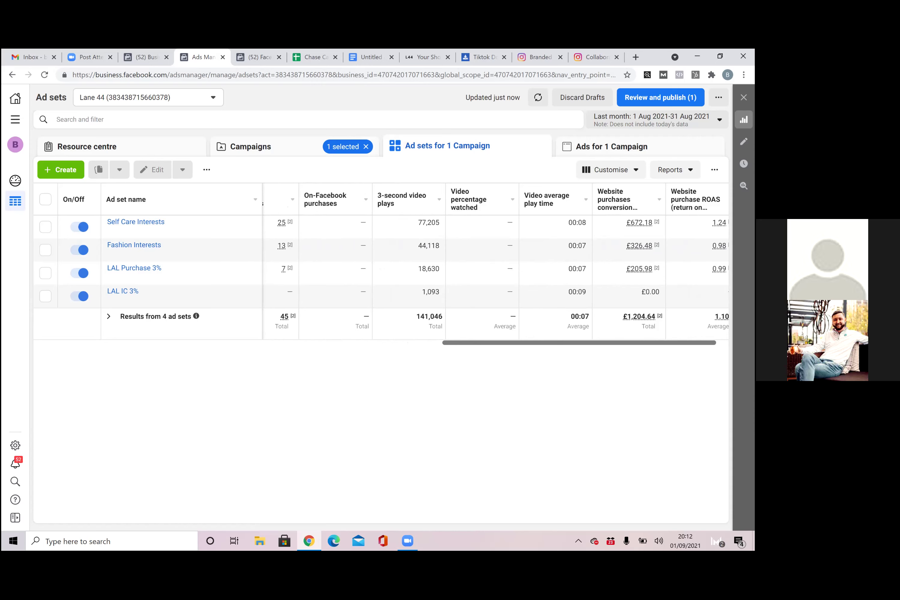
drag(630, 343, 141, 310)
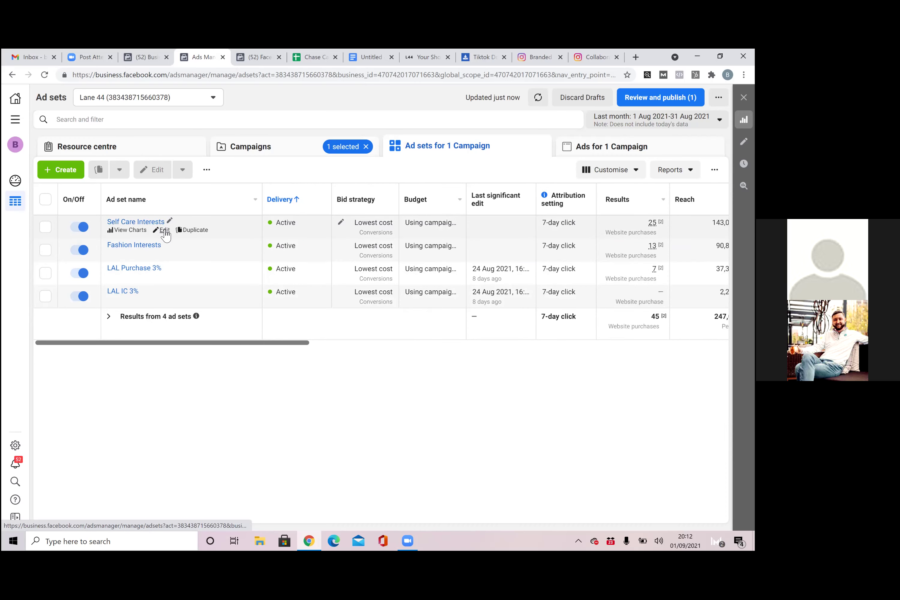
Open the Self Care Interests ad set for editing and review its custom audiences, locations, age range and gender
click(163, 231)
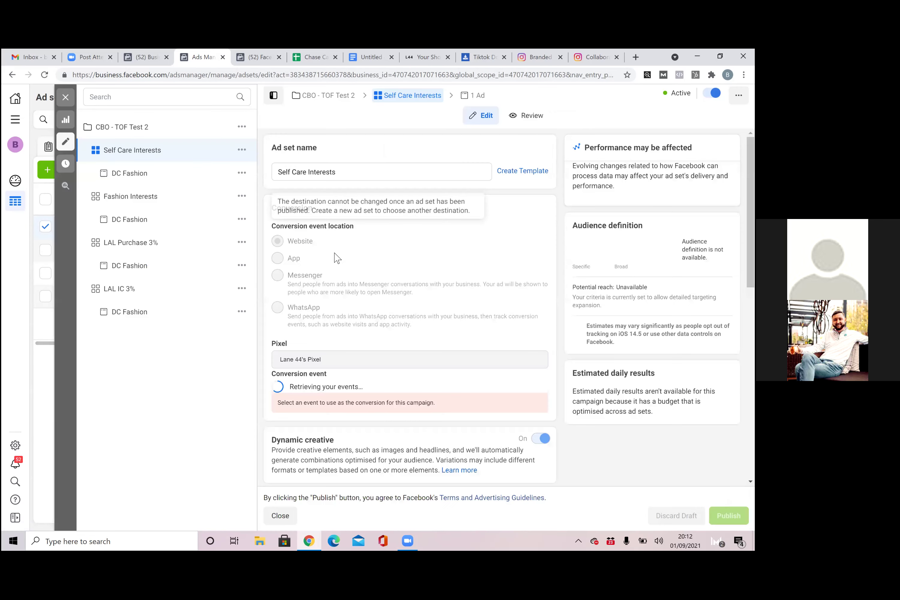
scroll(411, 322, down, 20)
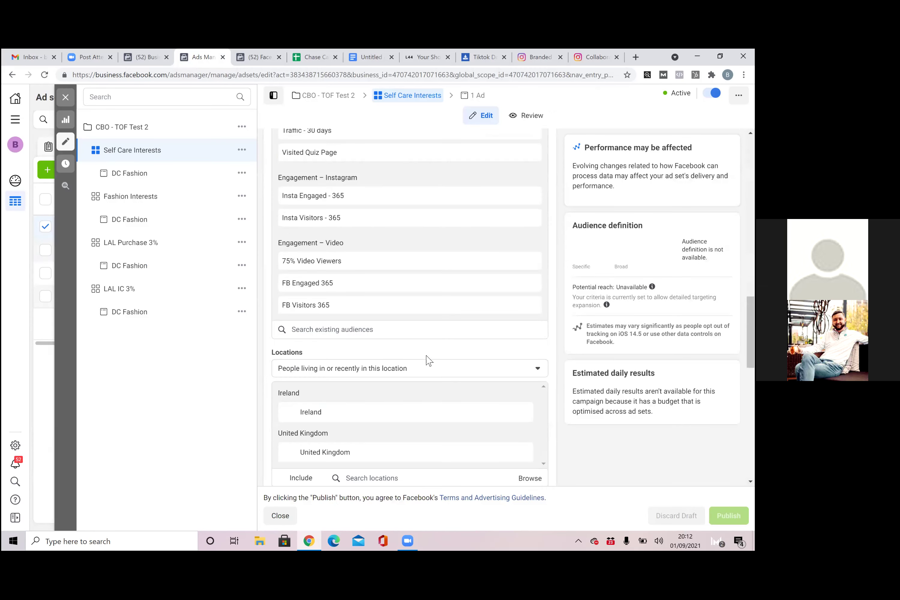
scroll(428, 360, down, 1)
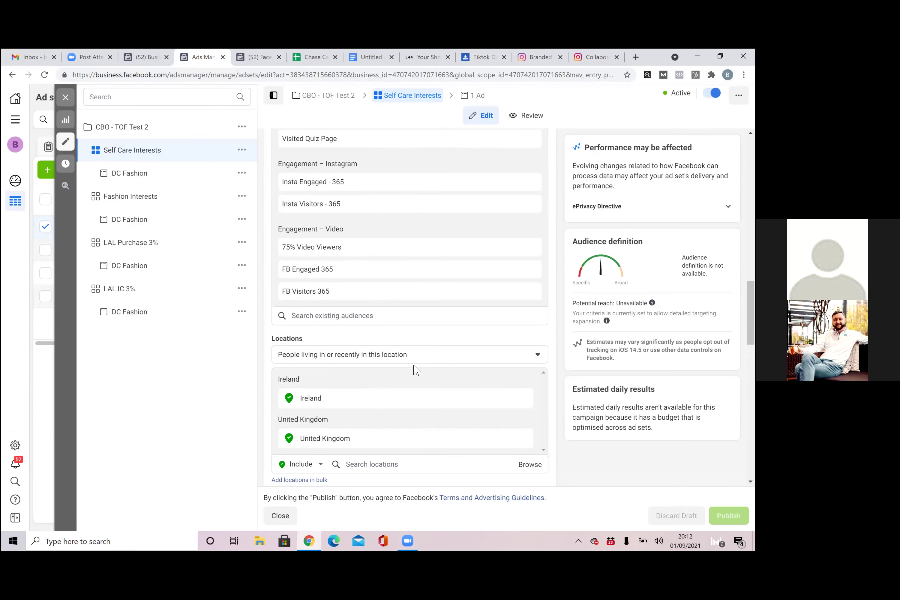
scroll(441, 368, down, 2)
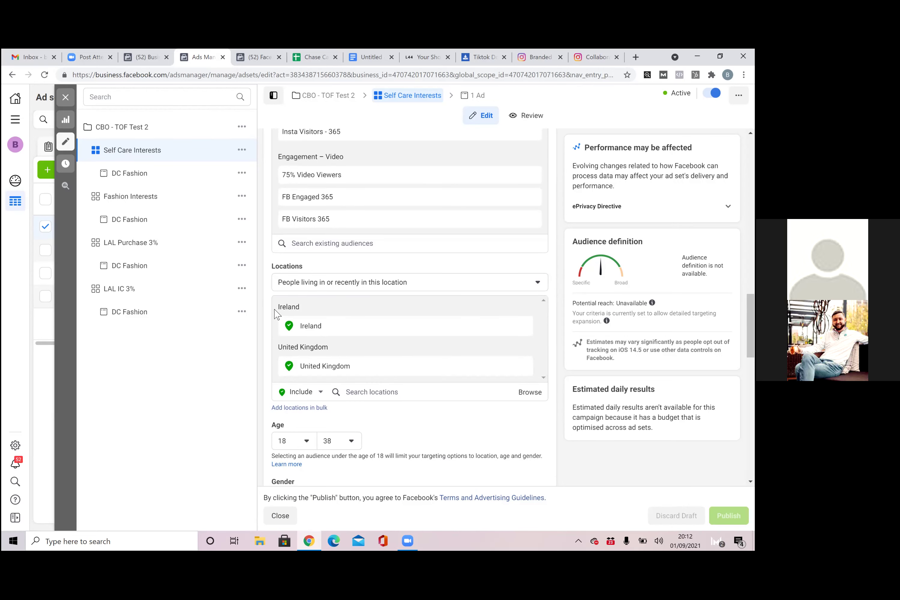
scroll(335, 366, down, 4)
scroll(382, 402, down, 1)
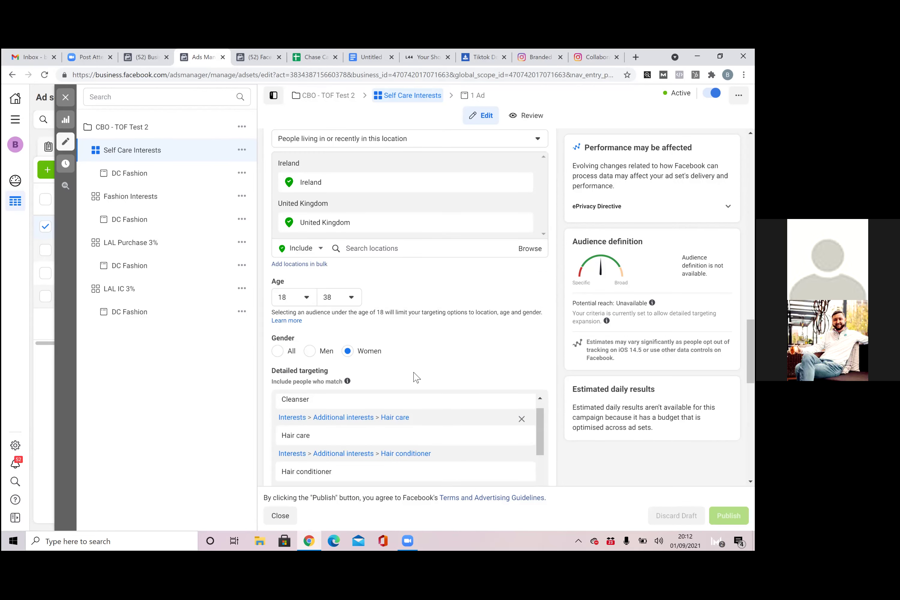
Review the Self Care Interests ad set's detailed targeting interests, targeting expansion and language settings
scroll(418, 342, down, 6)
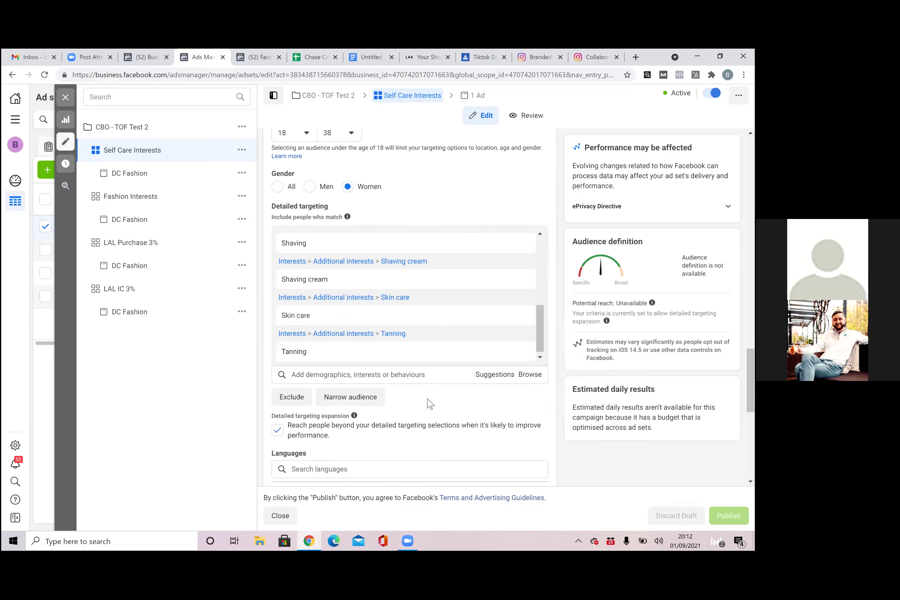
scroll(411, 413, down, 3)
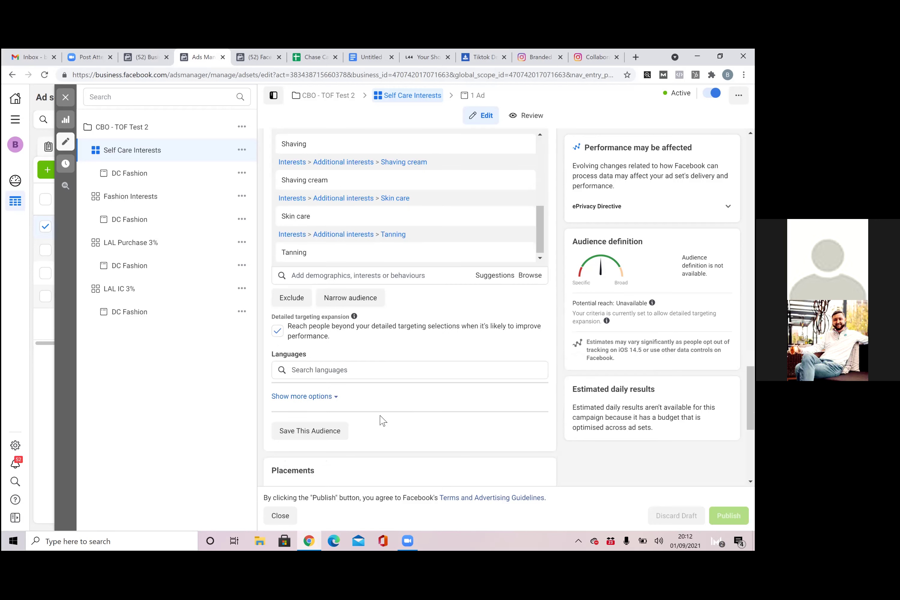
scroll(360, 232, up, 3)
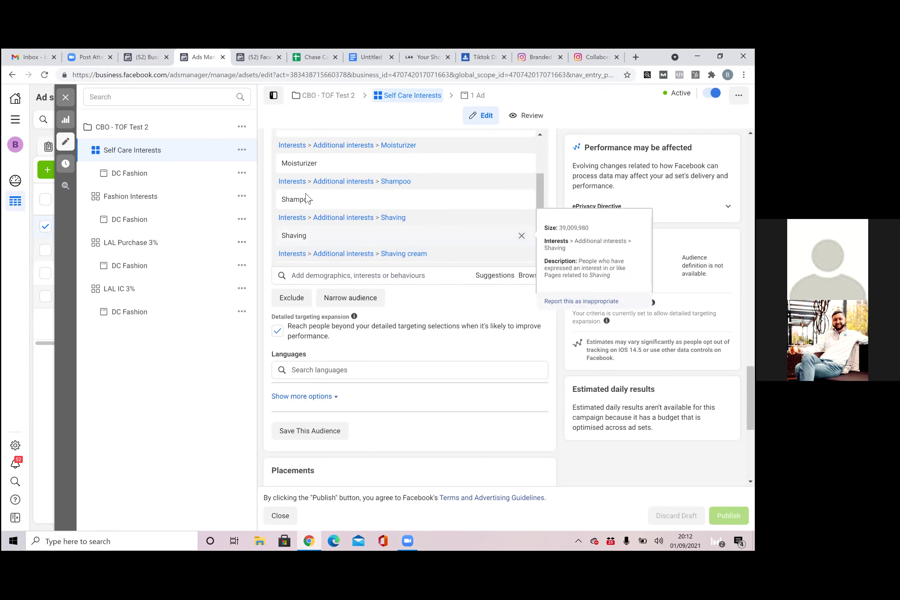
scroll(302, 175, up, 2)
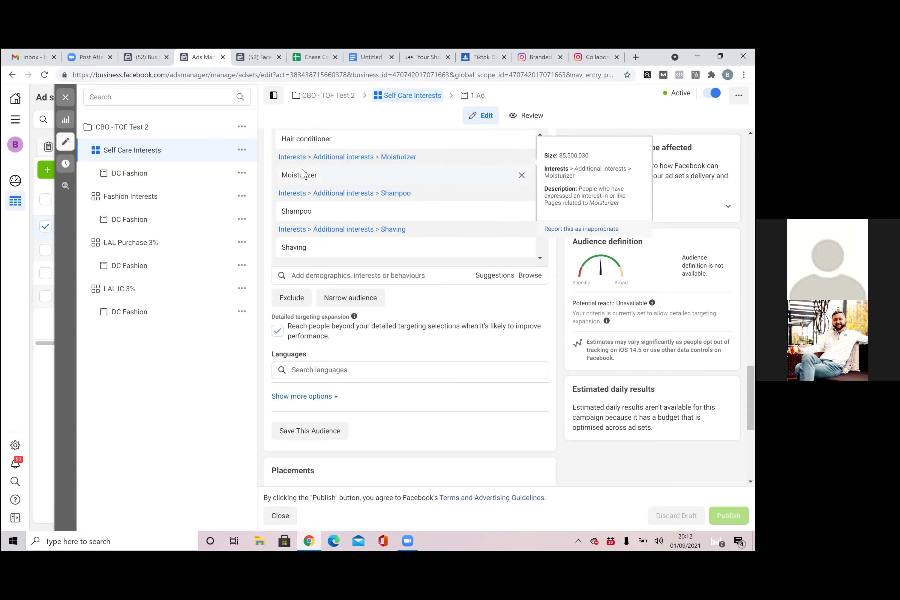
scroll(307, 194, up, 3)
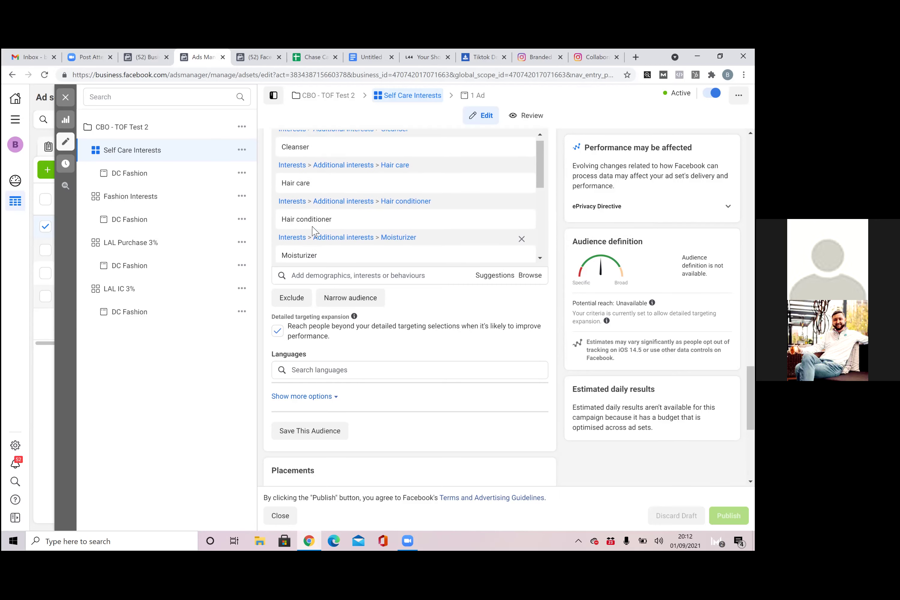
scroll(312, 219, up, 1)
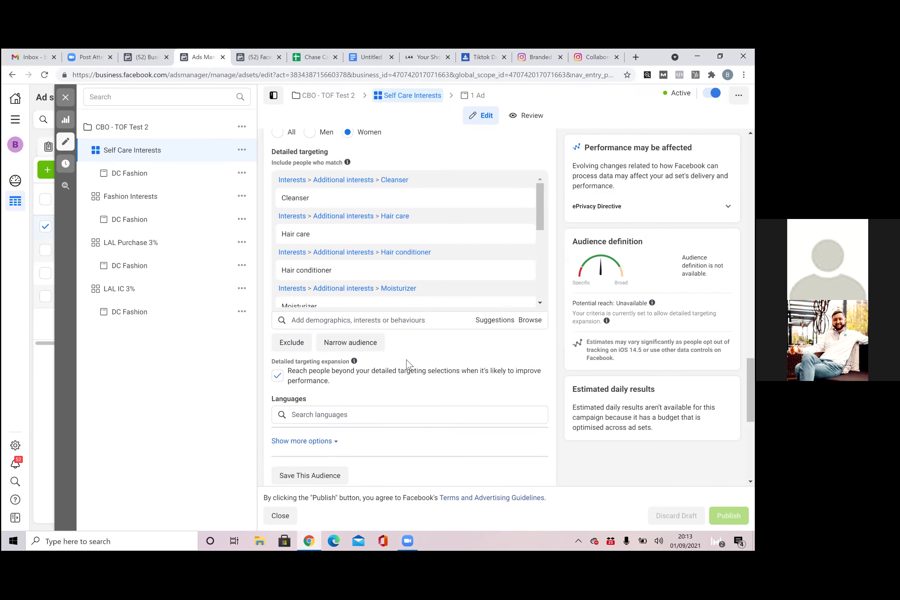
Inspect the ad set's placements, expanded brand safety options, ePrivacy Directive notice, and optimisation and delivery settings
scroll(446, 424, down, 4)
scroll(447, 423, down, 3)
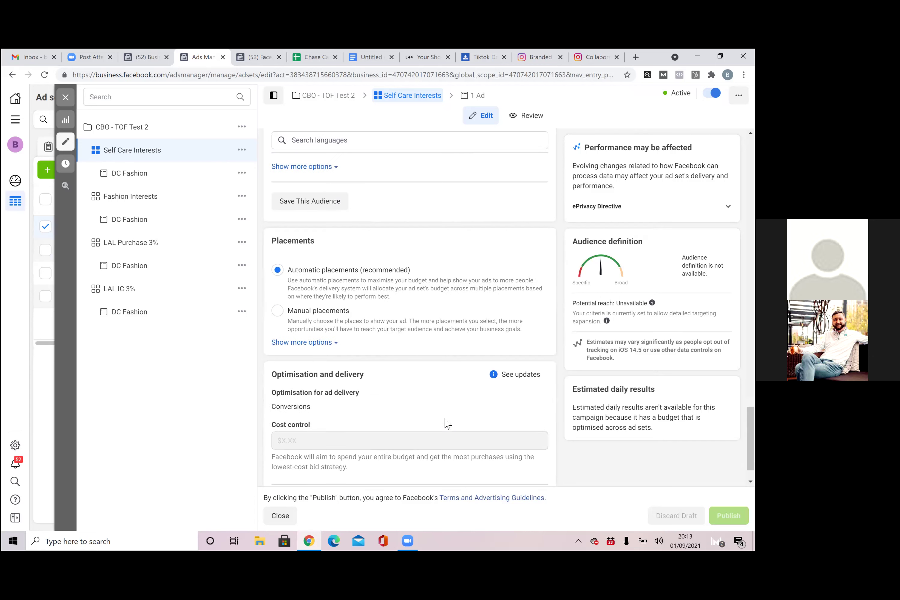
click(302, 336)
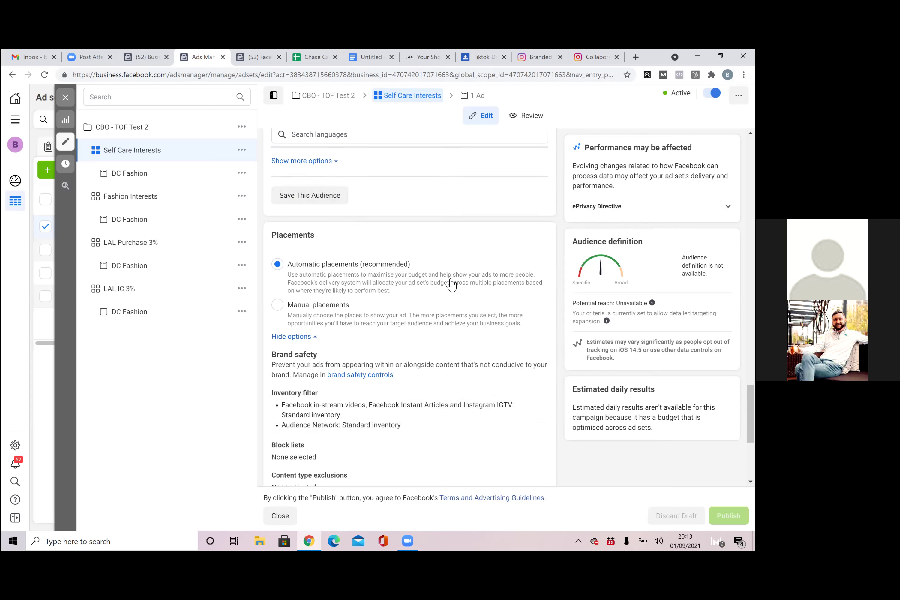
scroll(392, 302, down, 1)
click(585, 207)
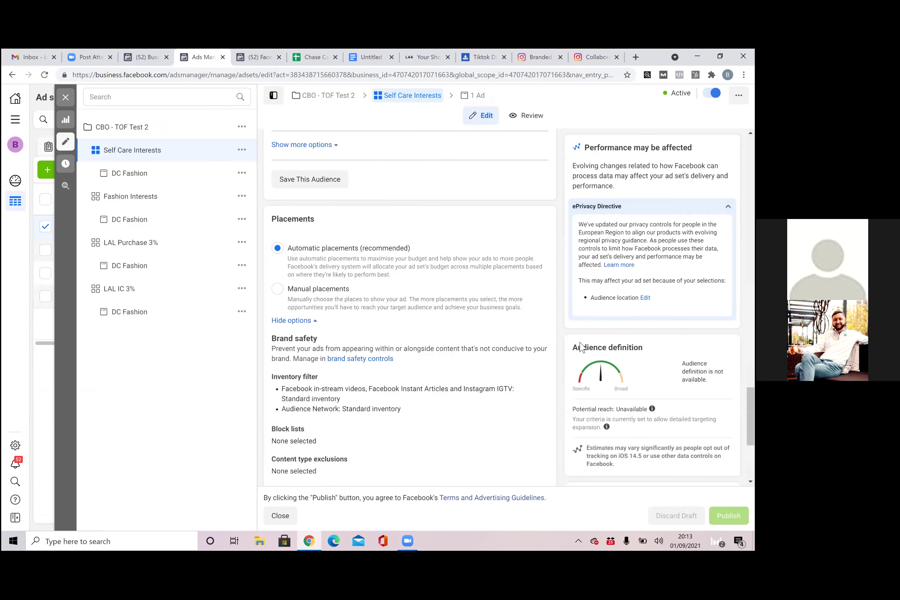
click(596, 203)
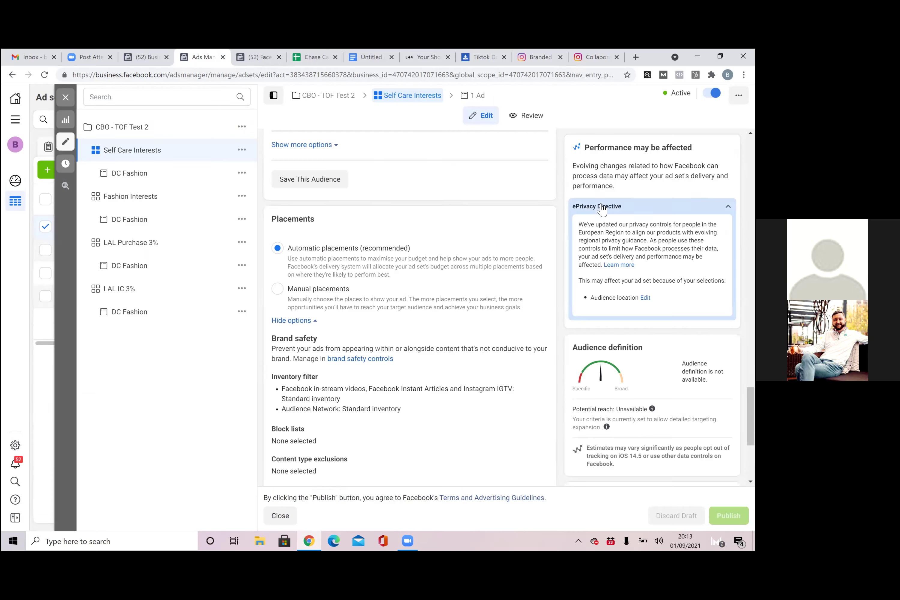
scroll(427, 295, down, 5)
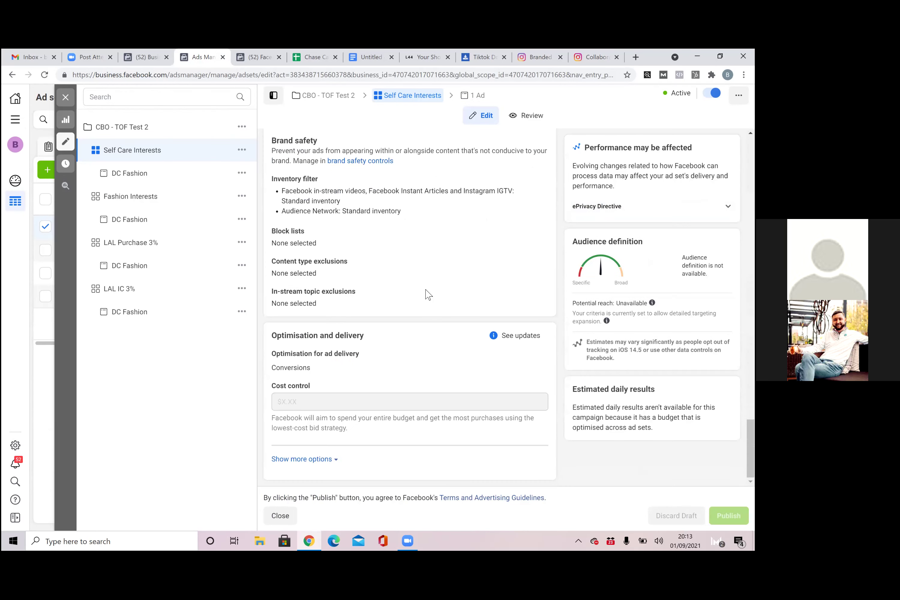
scroll(428, 295, up, 8)
Open the Fashion Interests ad set briefly, close the editor, and discard all unpublished drafts in the Lane 44 account
click(135, 196)
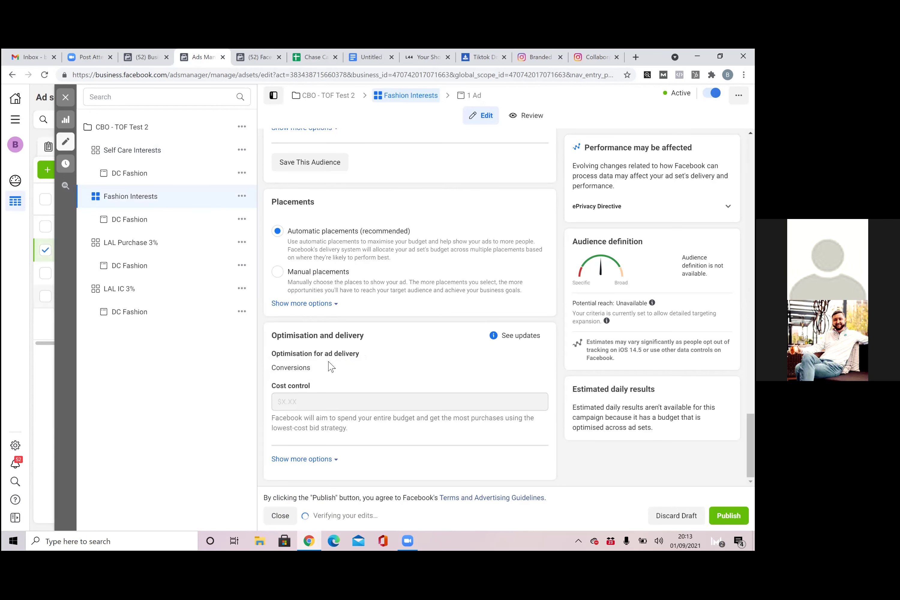
click(73, 104)
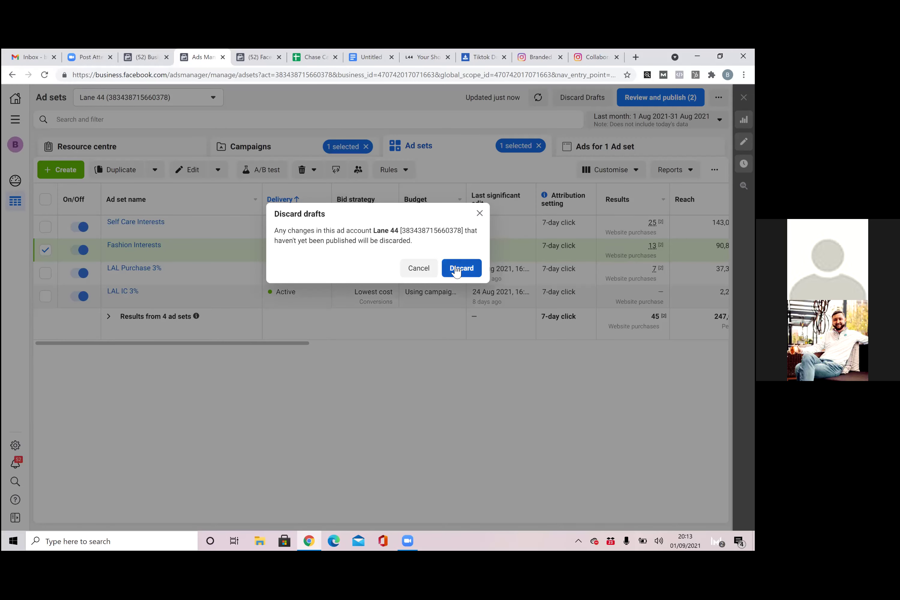
click(462, 278)
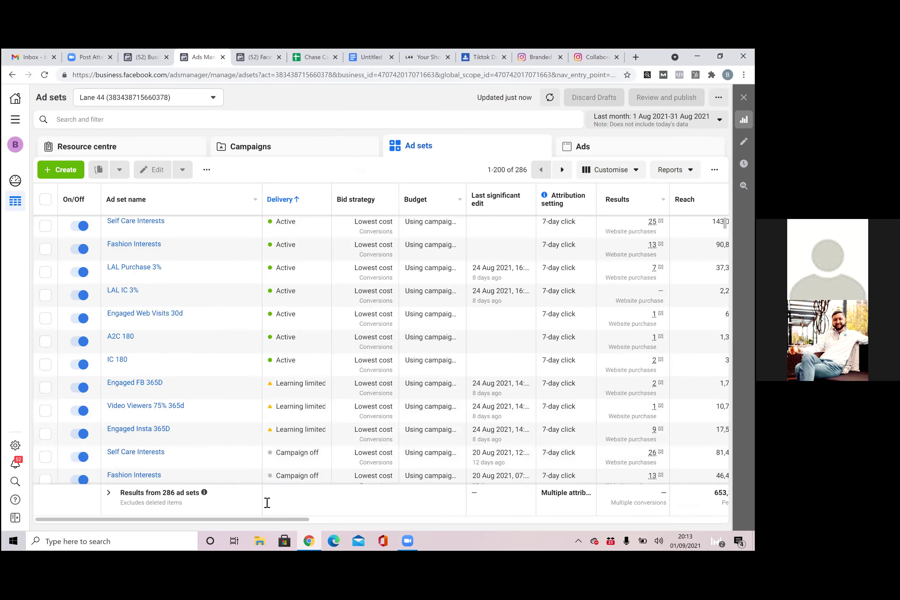
Check schedules, link clicks and purchases across all ad sets, and switch to the Lane 44 shopping cart page
scroll(402, 518, right, 2)
scroll(457, 518, right, 15)
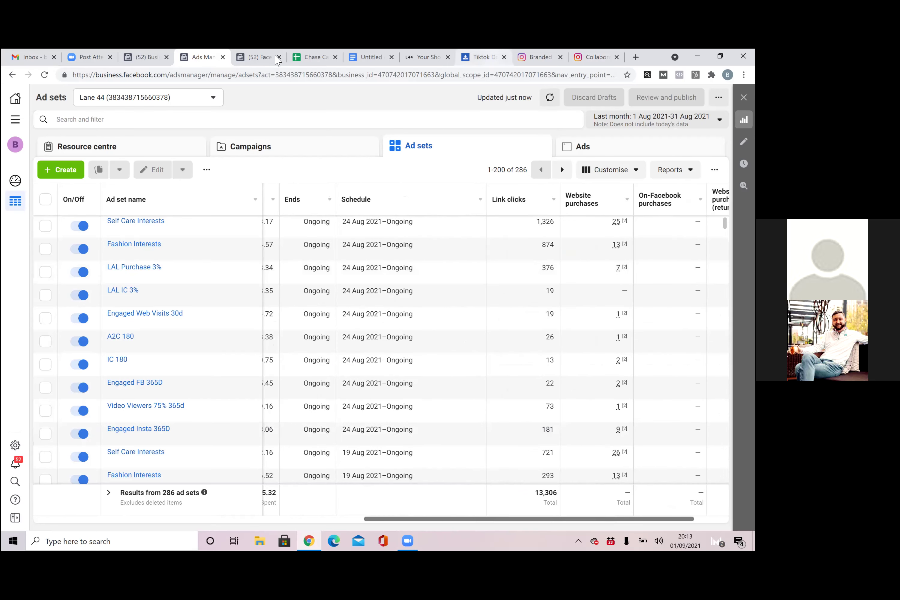
click(426, 58)
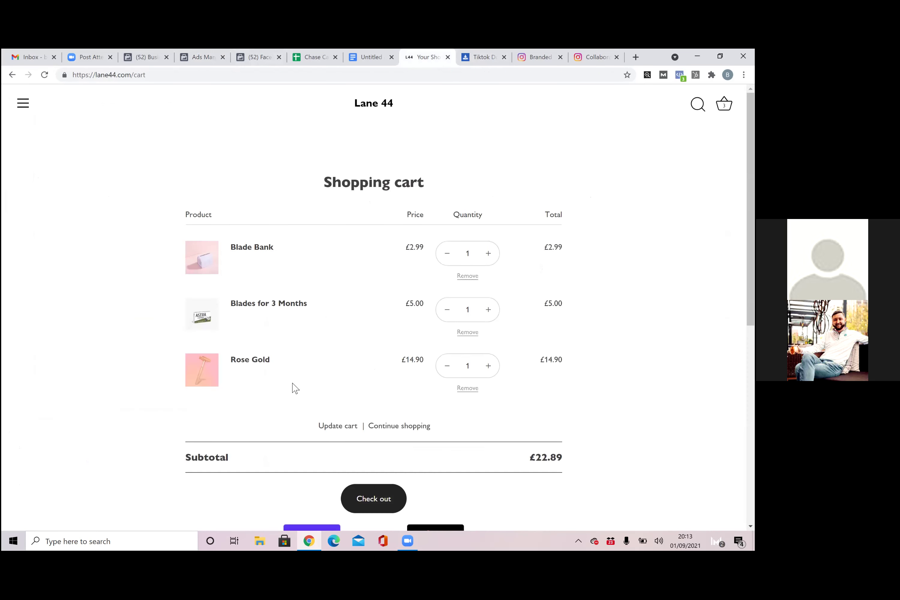